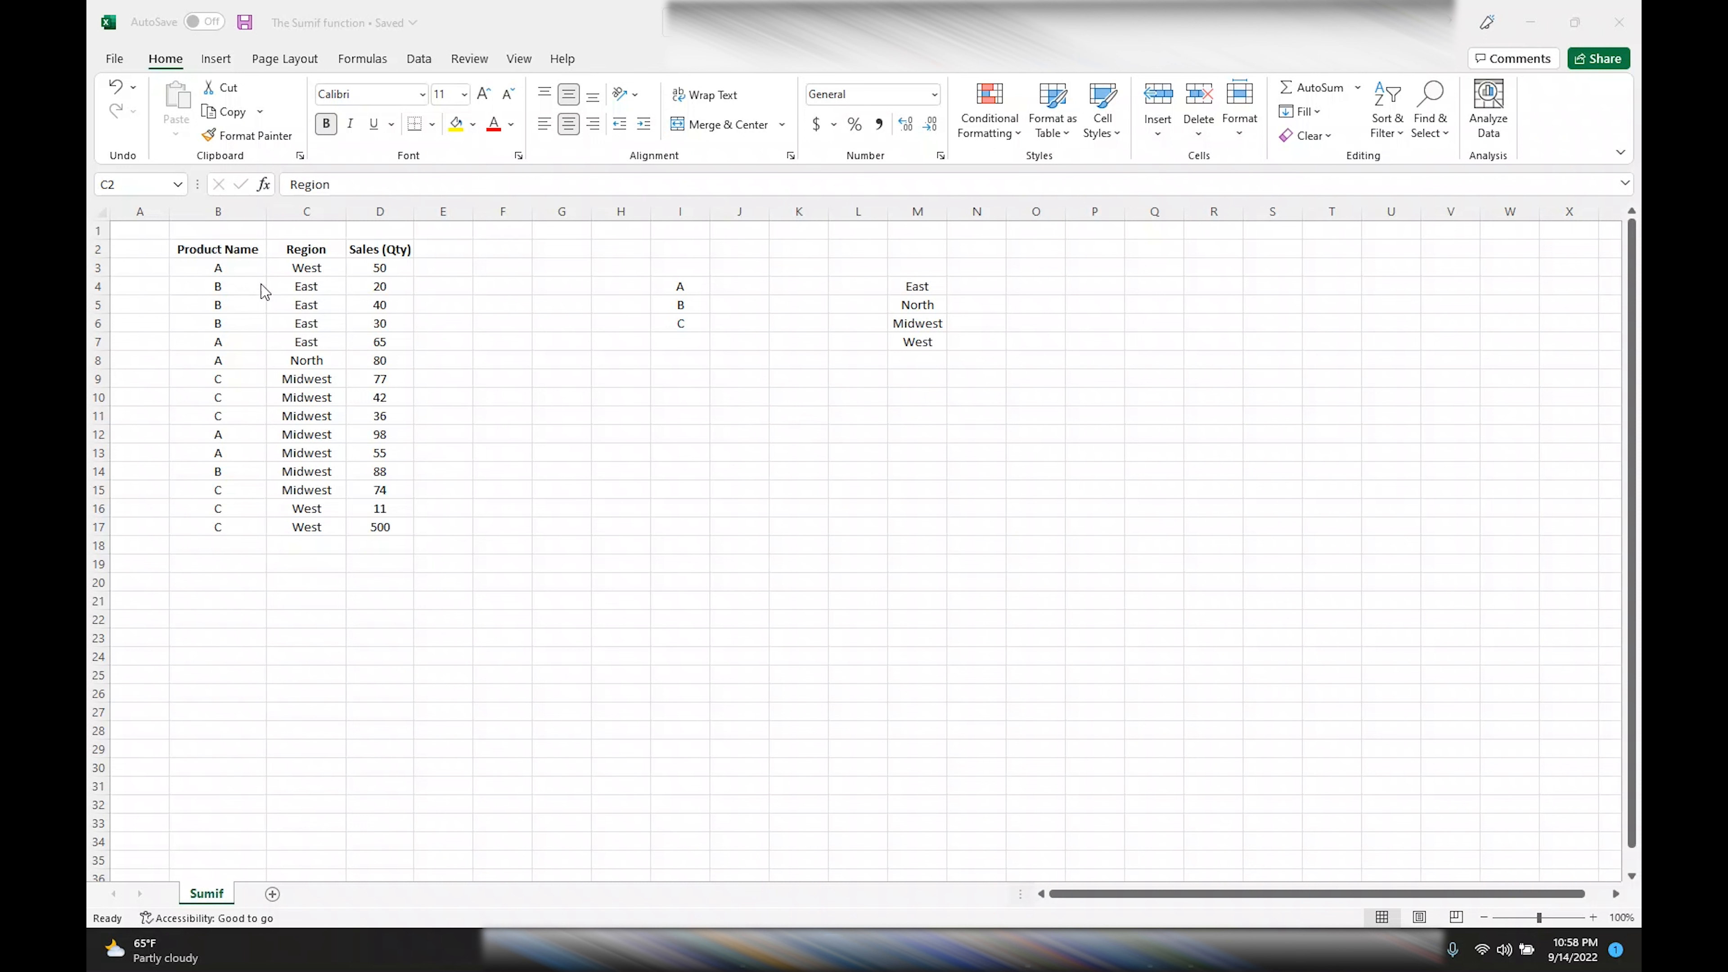
# Examine the product names in B3:B17 and the regions in C3:C17 of the sales table.
pyautogui.click(246, 266)
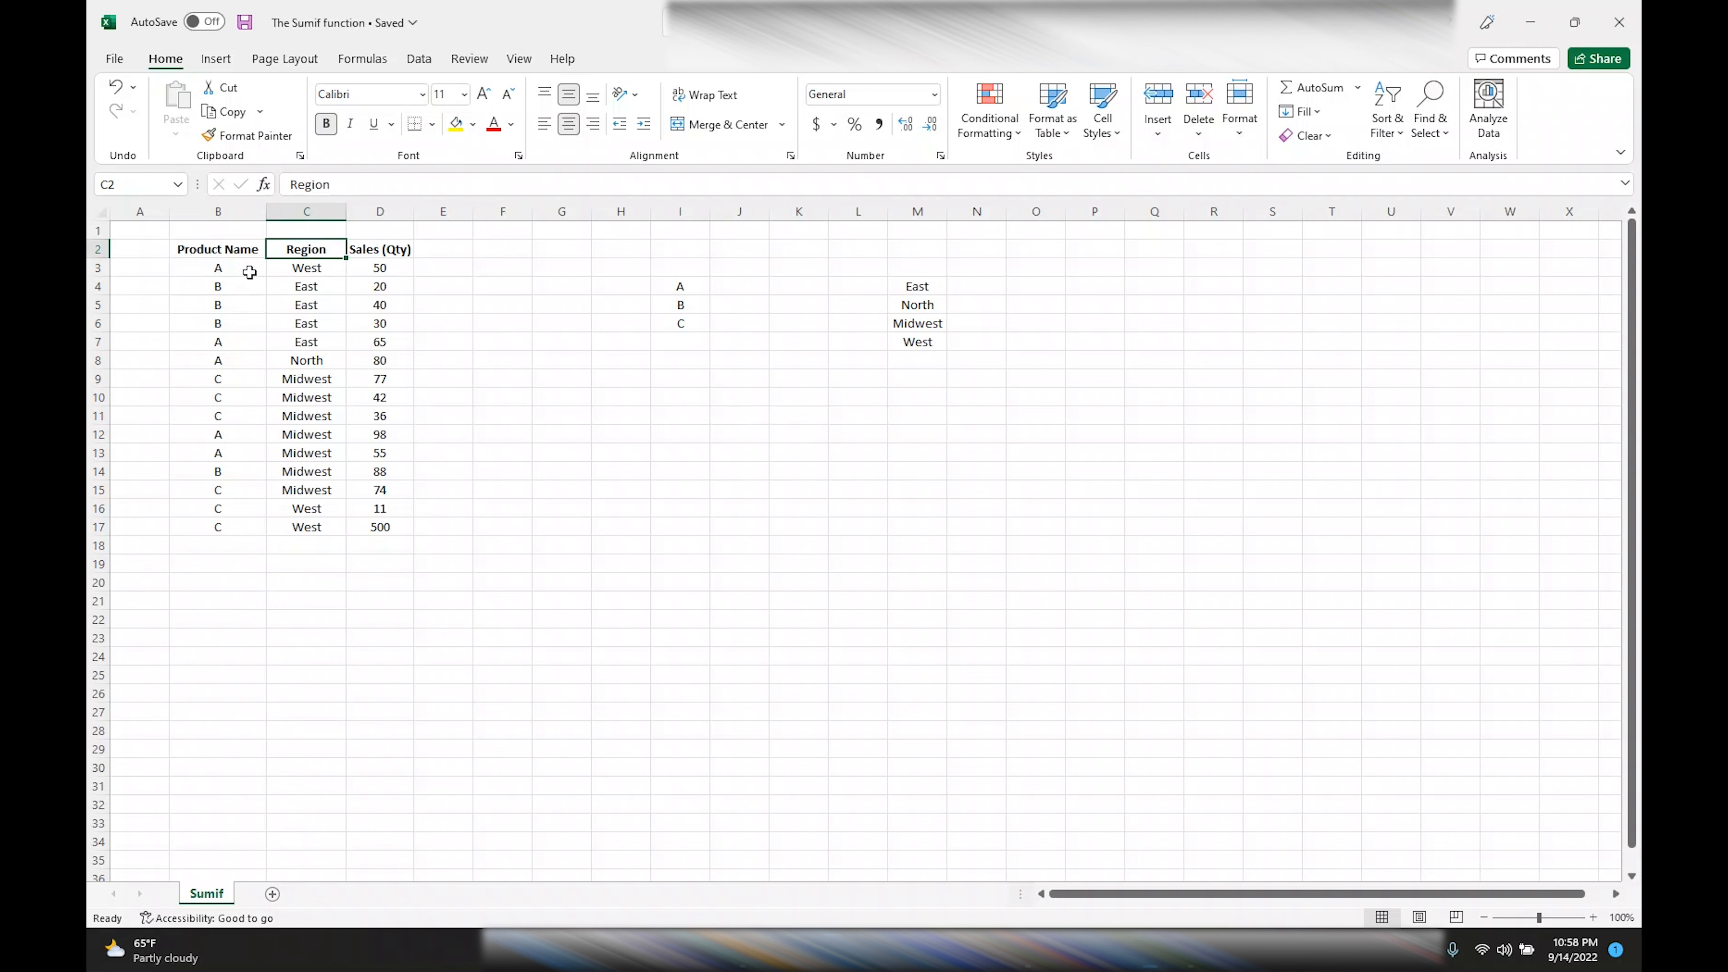
pyautogui.moveTo(246, 268); pyautogui.dragTo(230, 523)
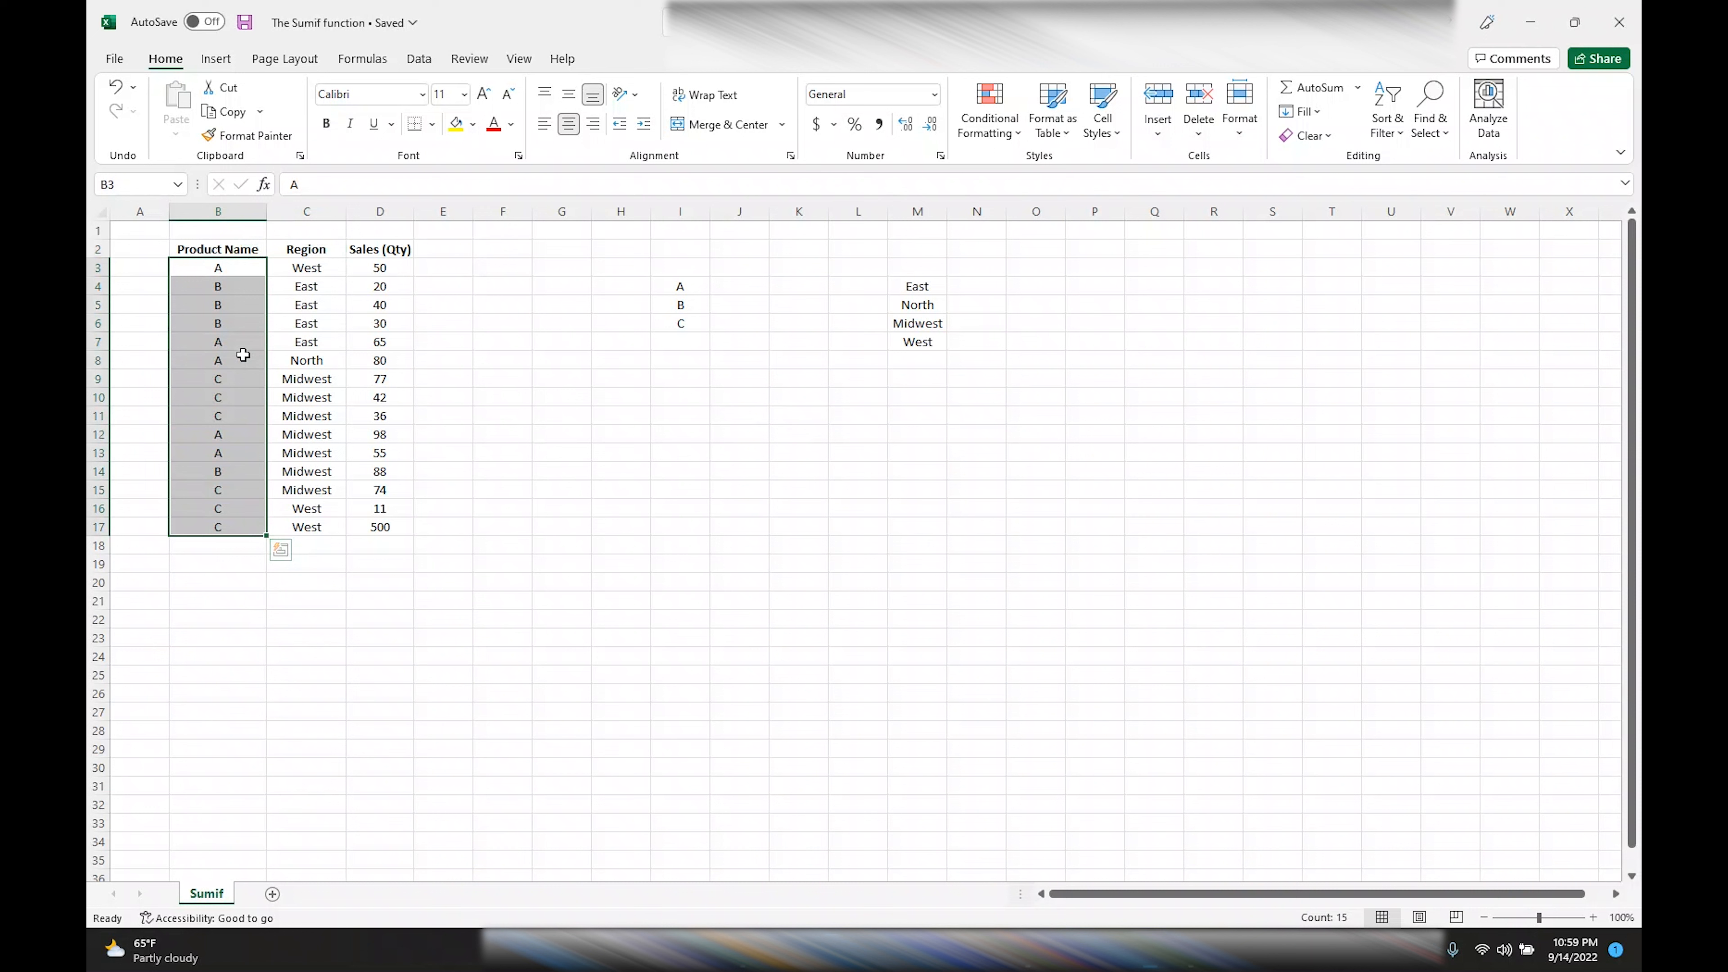
pyautogui.click(238, 267)
pyautogui.click(236, 288)
pyautogui.click(230, 305)
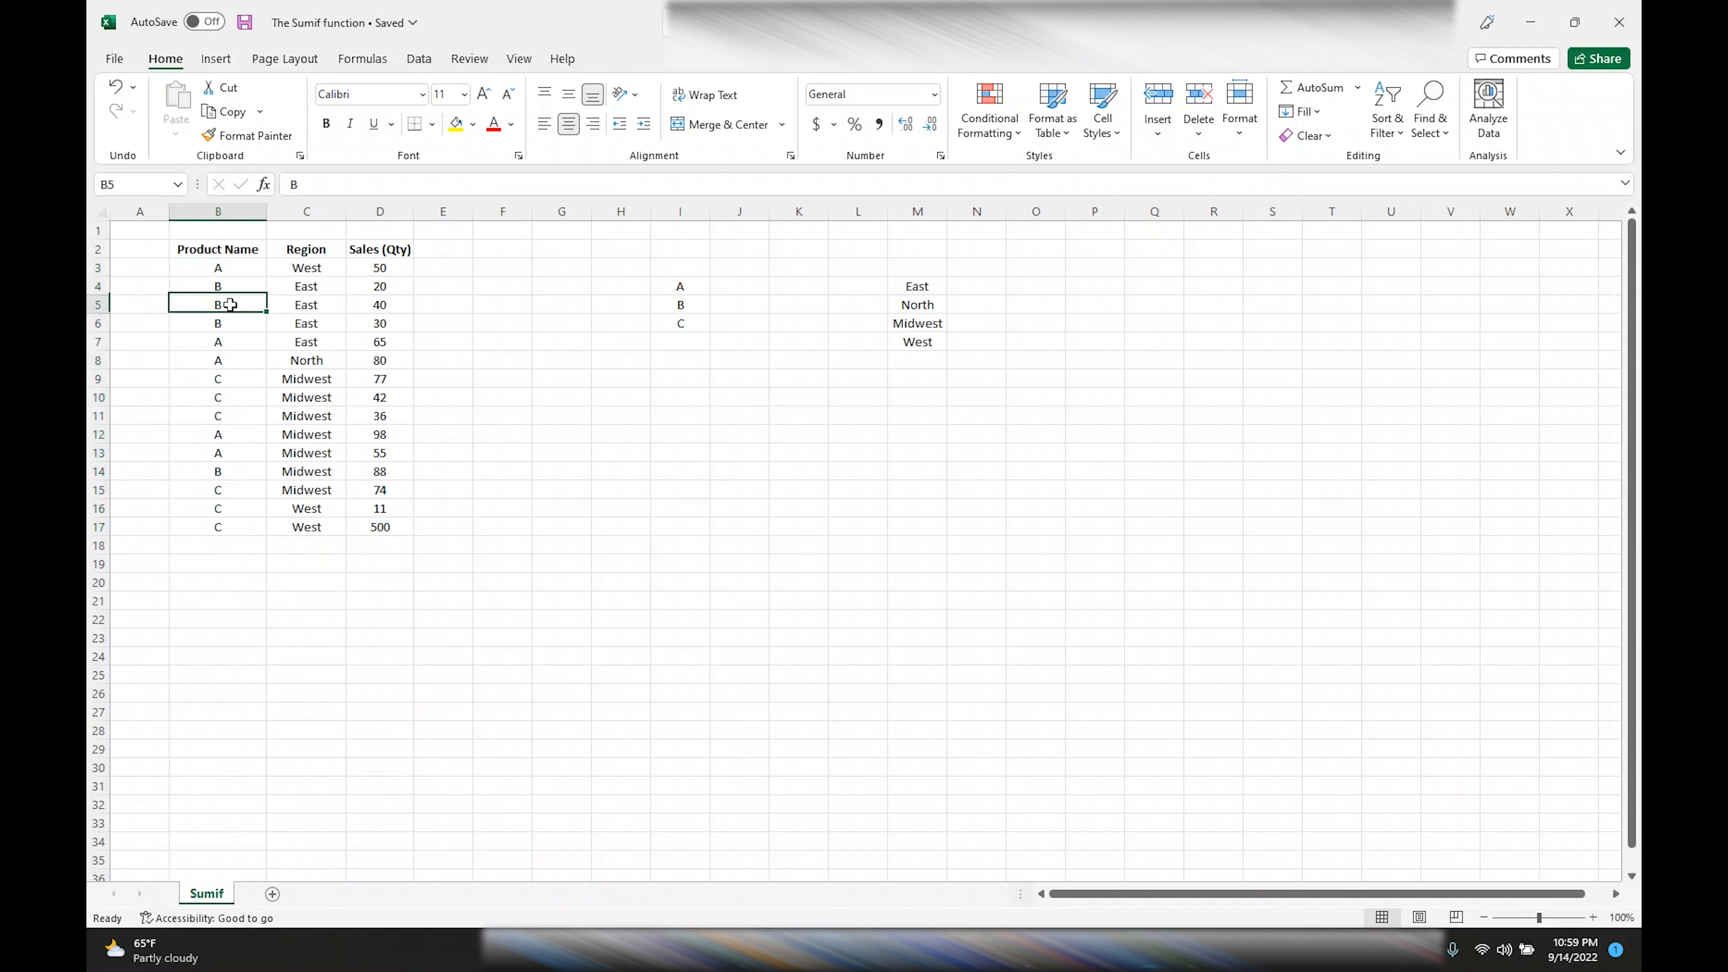
pyautogui.click(248, 469)
pyautogui.moveTo(232, 376); pyautogui.dragTo(228, 417)
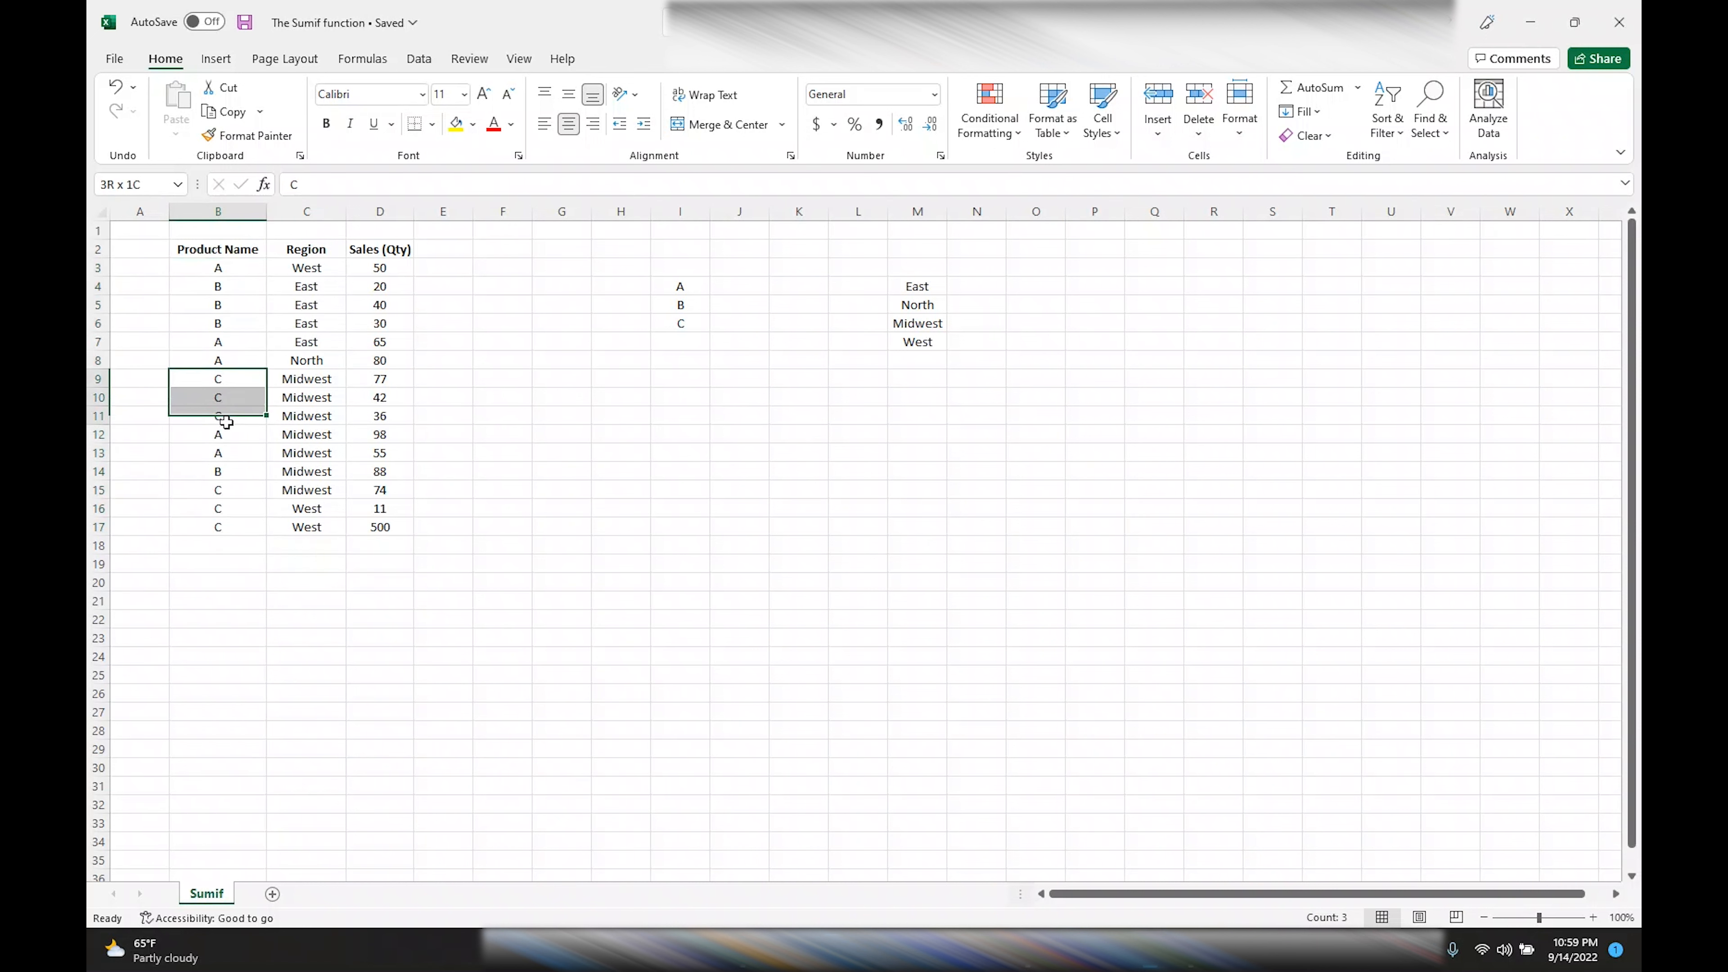
pyautogui.moveTo(225, 507); pyautogui.dragTo(230, 524)
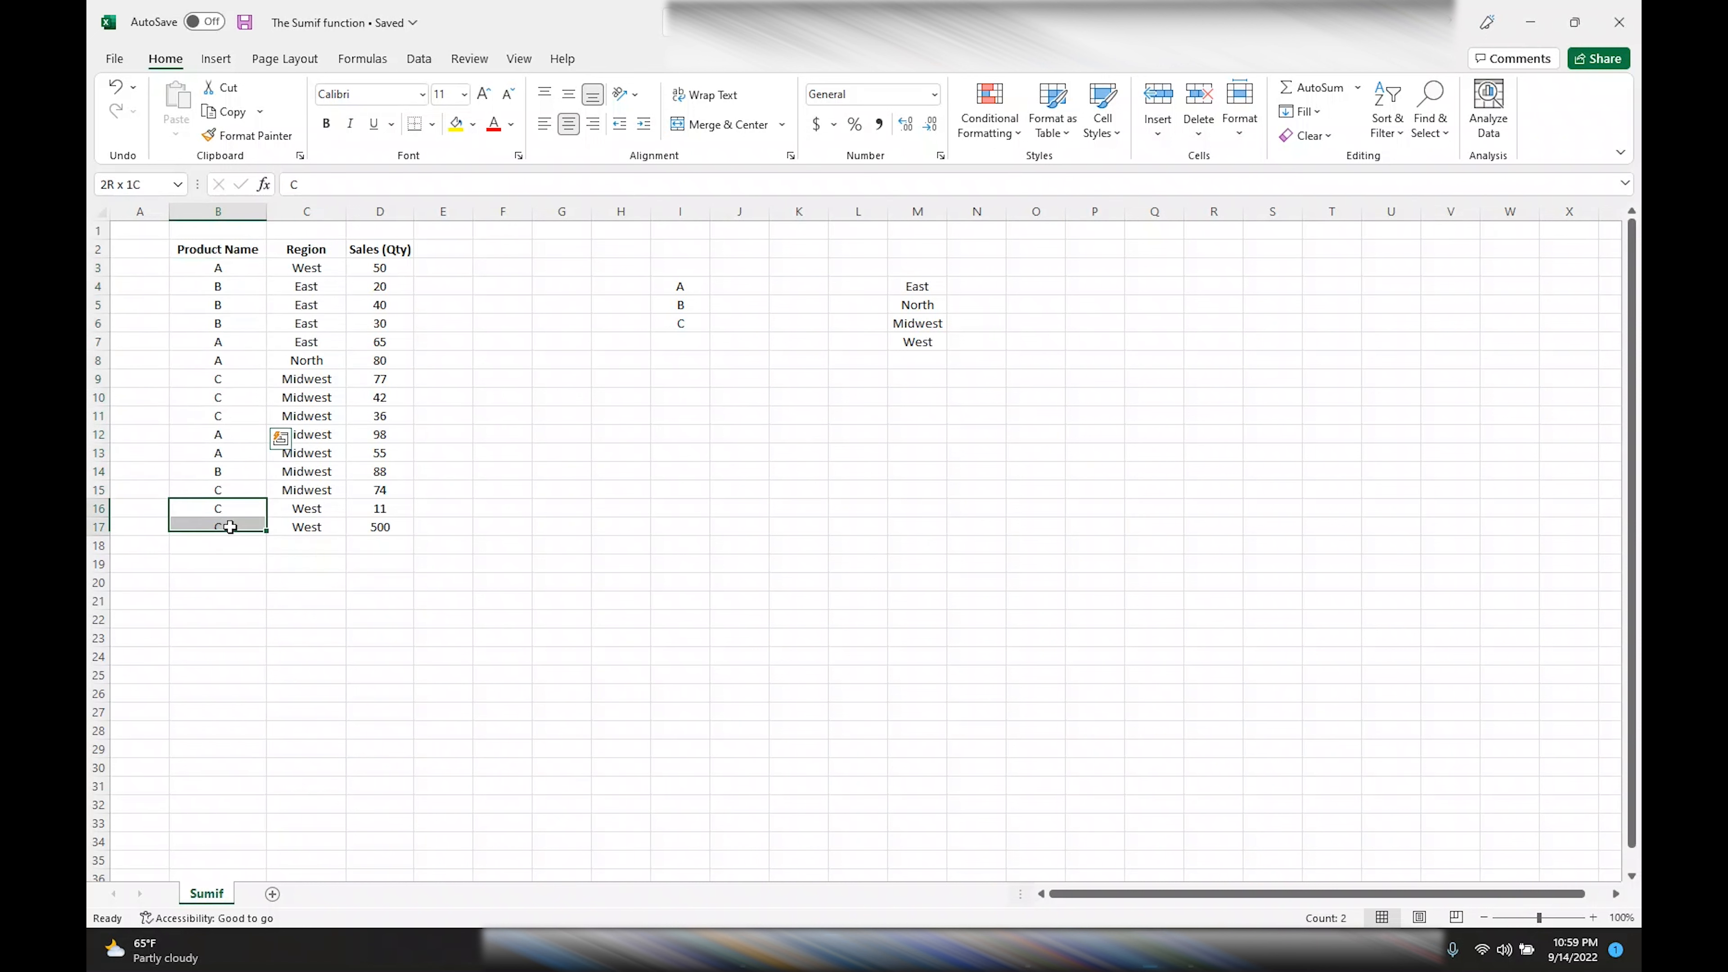
pyautogui.click(310, 251)
pyautogui.moveTo(161, 266); pyautogui.dragTo(221, 528)
pyautogui.moveTo(162, 266); pyautogui.dragTo(367, 527)
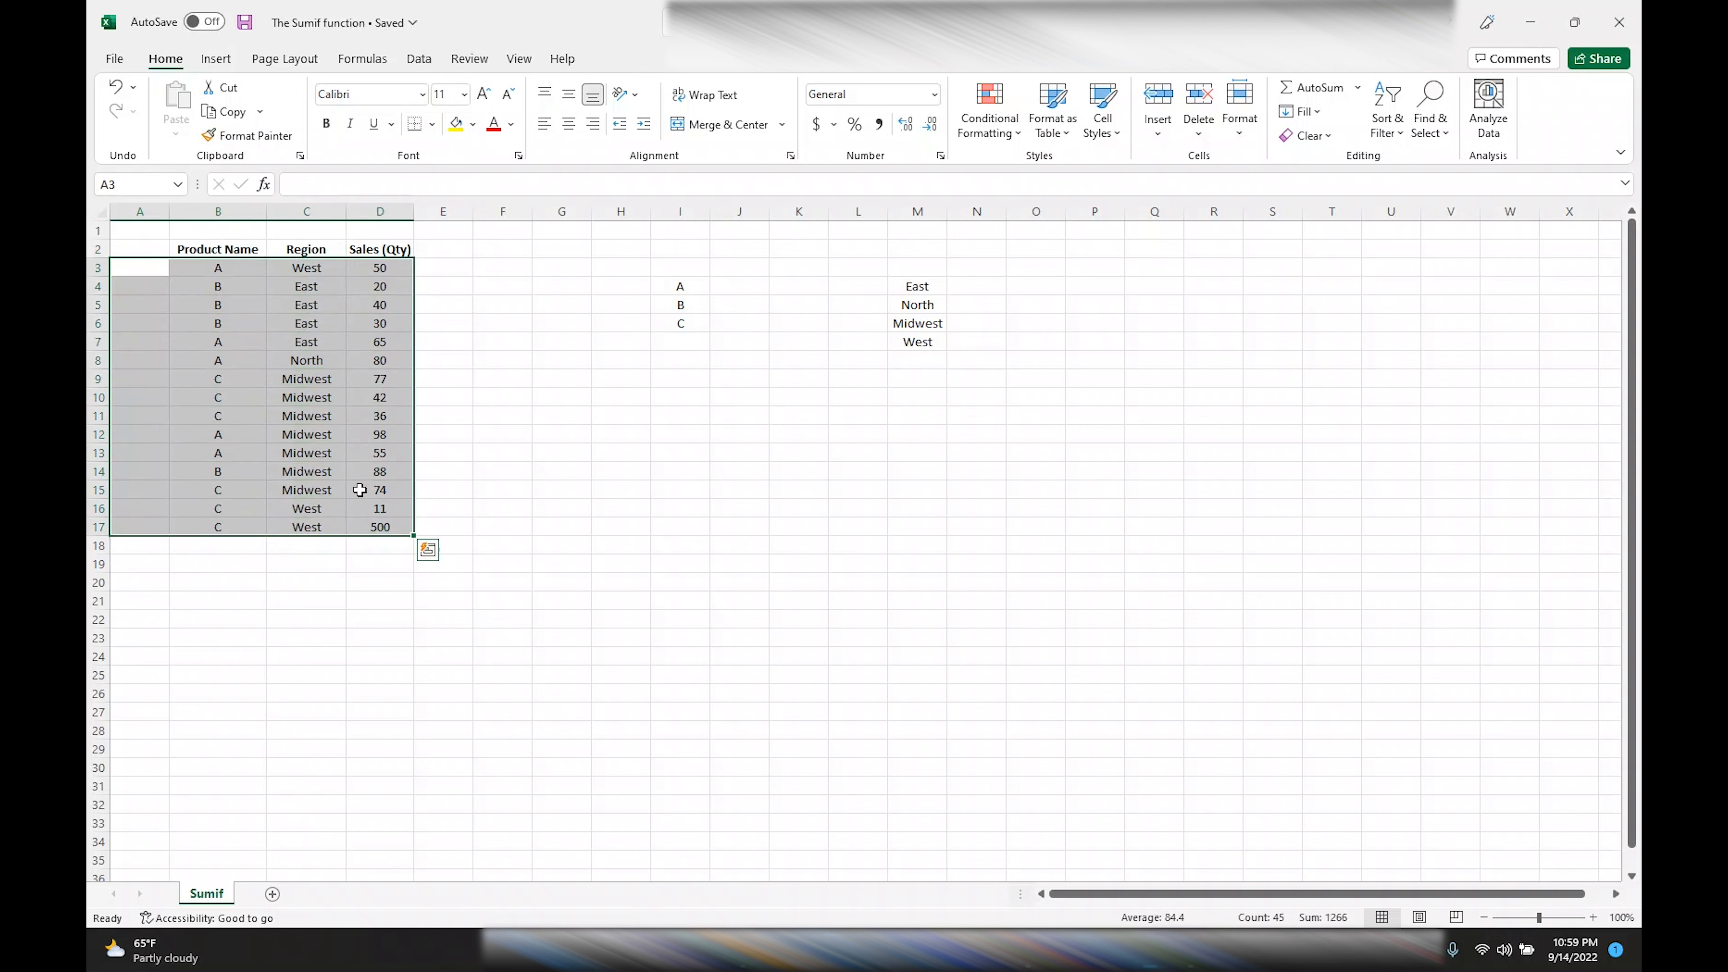
pyautogui.click(304, 251)
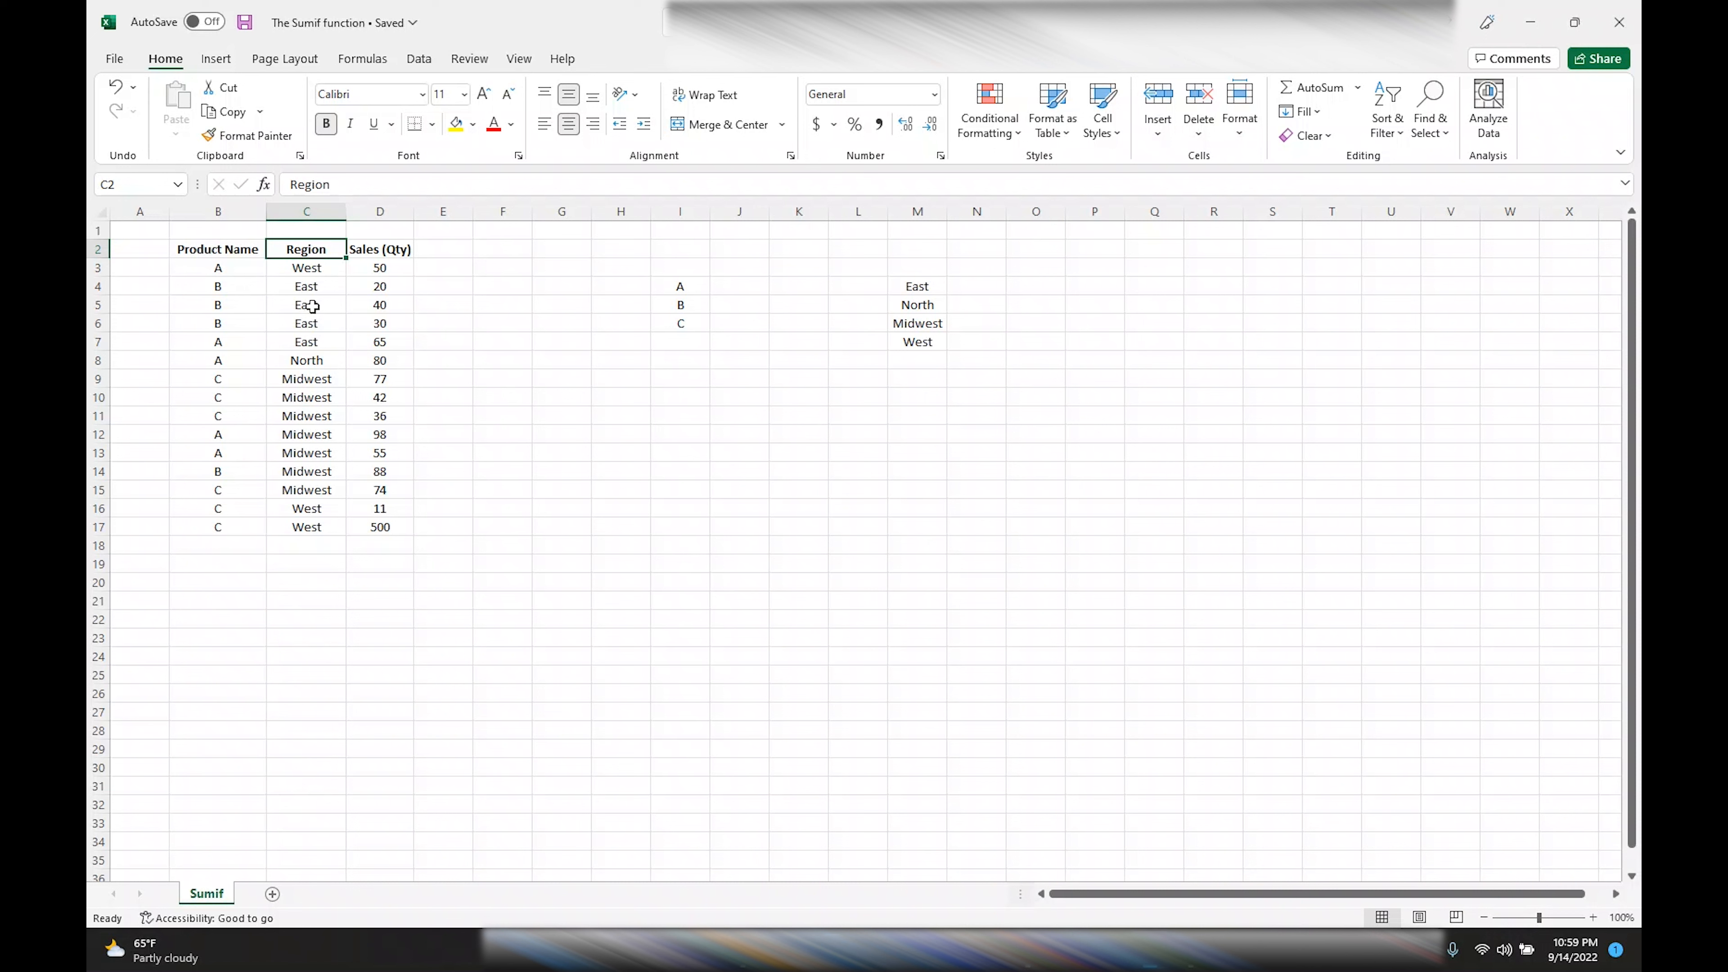
pyautogui.click(310, 270)
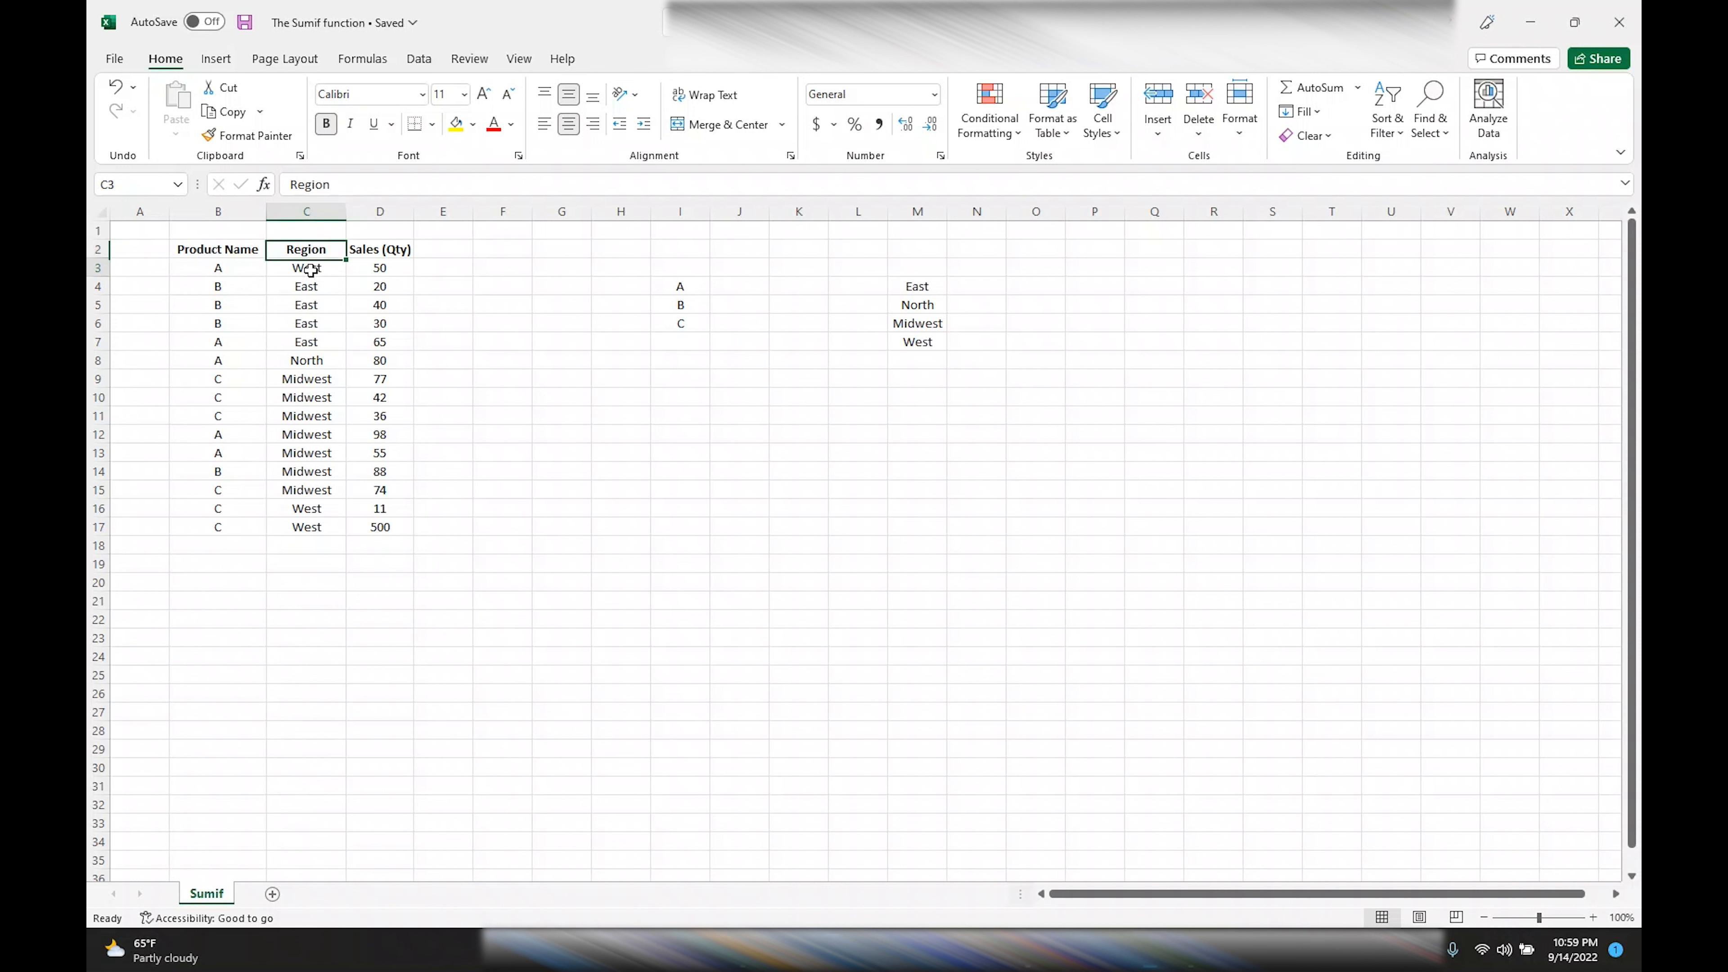
pyautogui.click(315, 307)
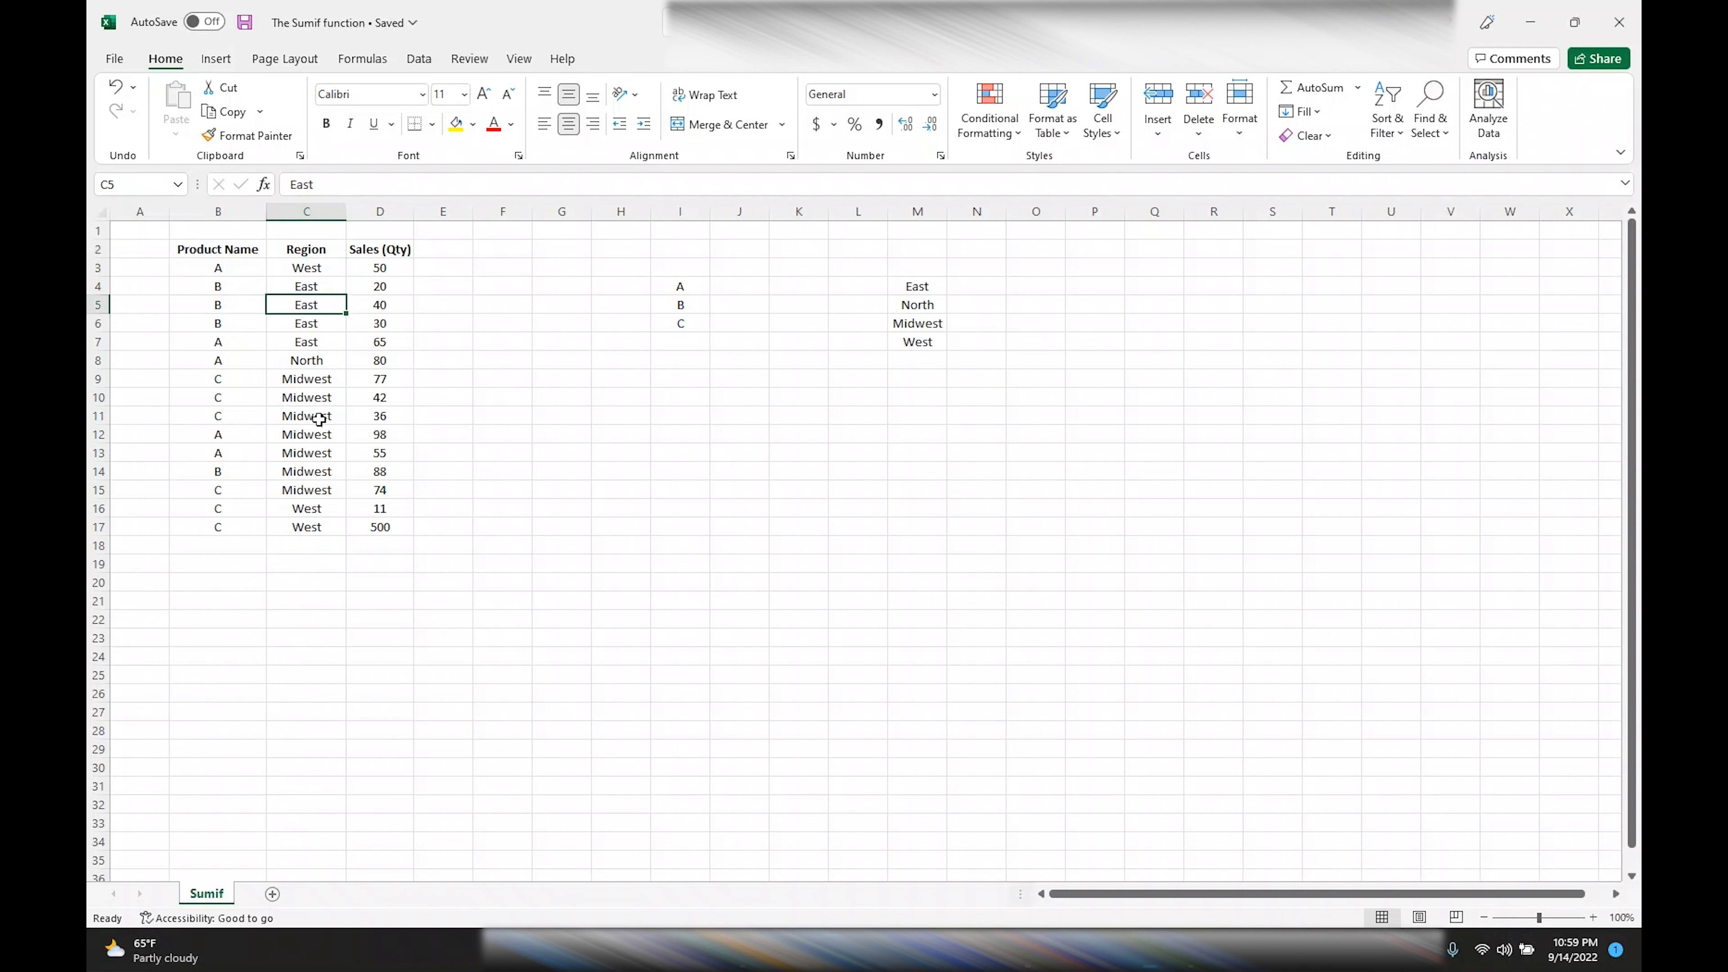
pyautogui.click(310, 398)
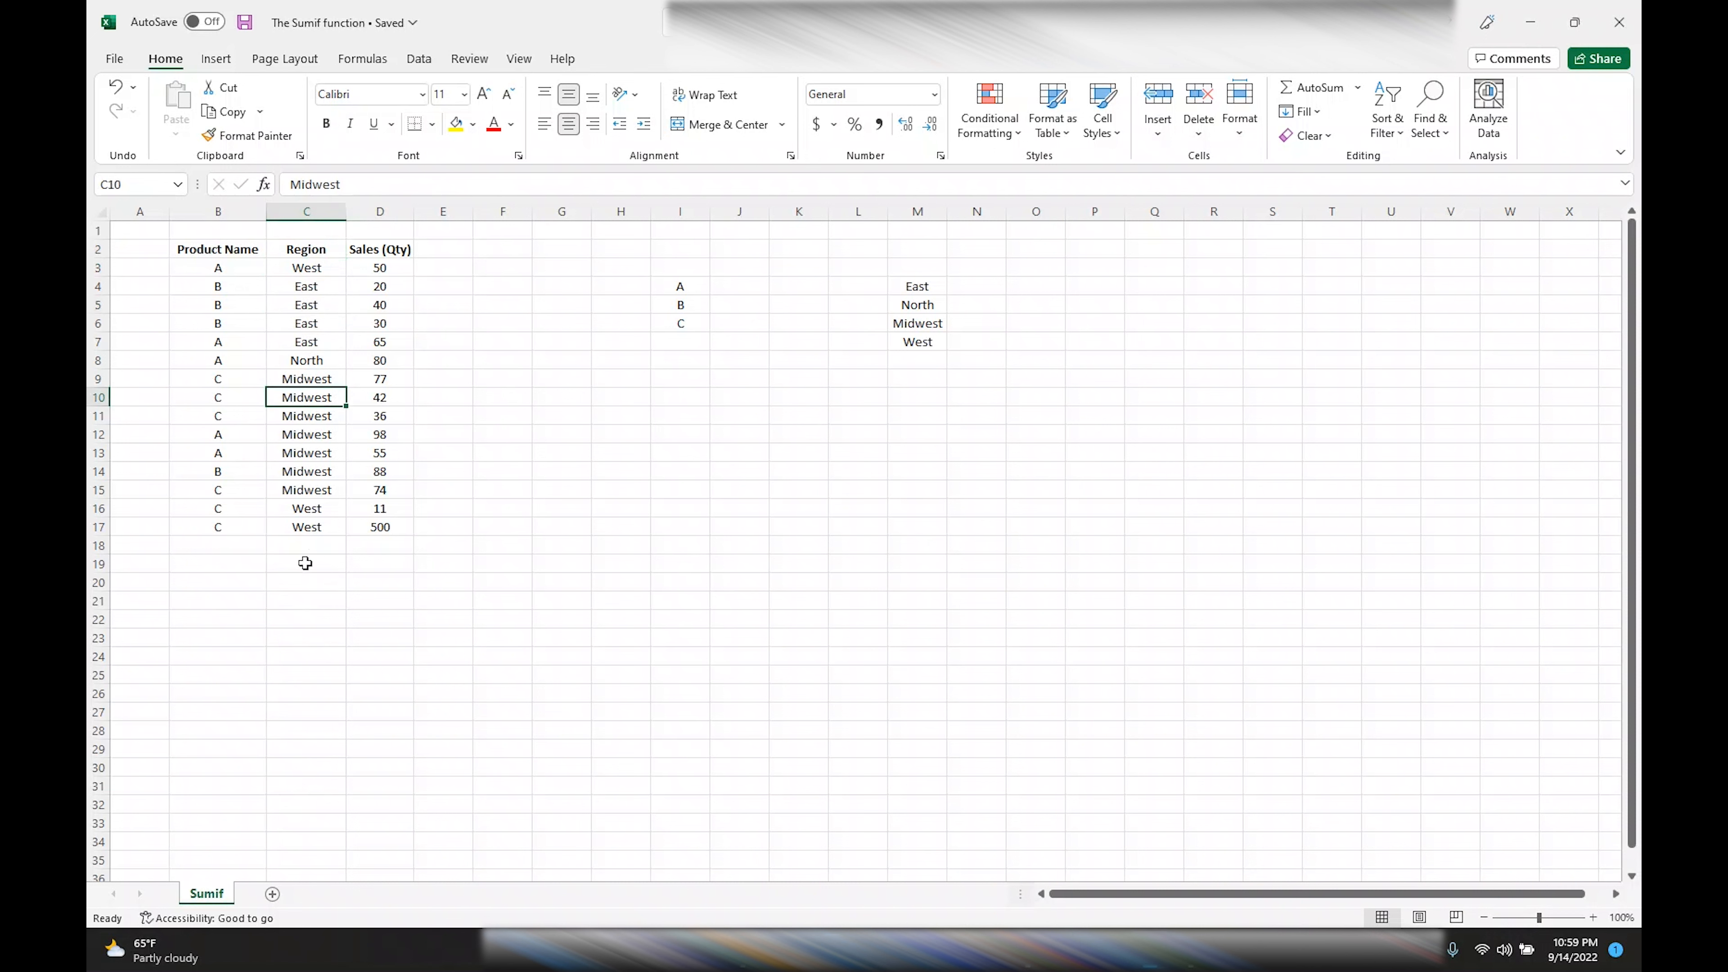
pyautogui.click(307, 364)
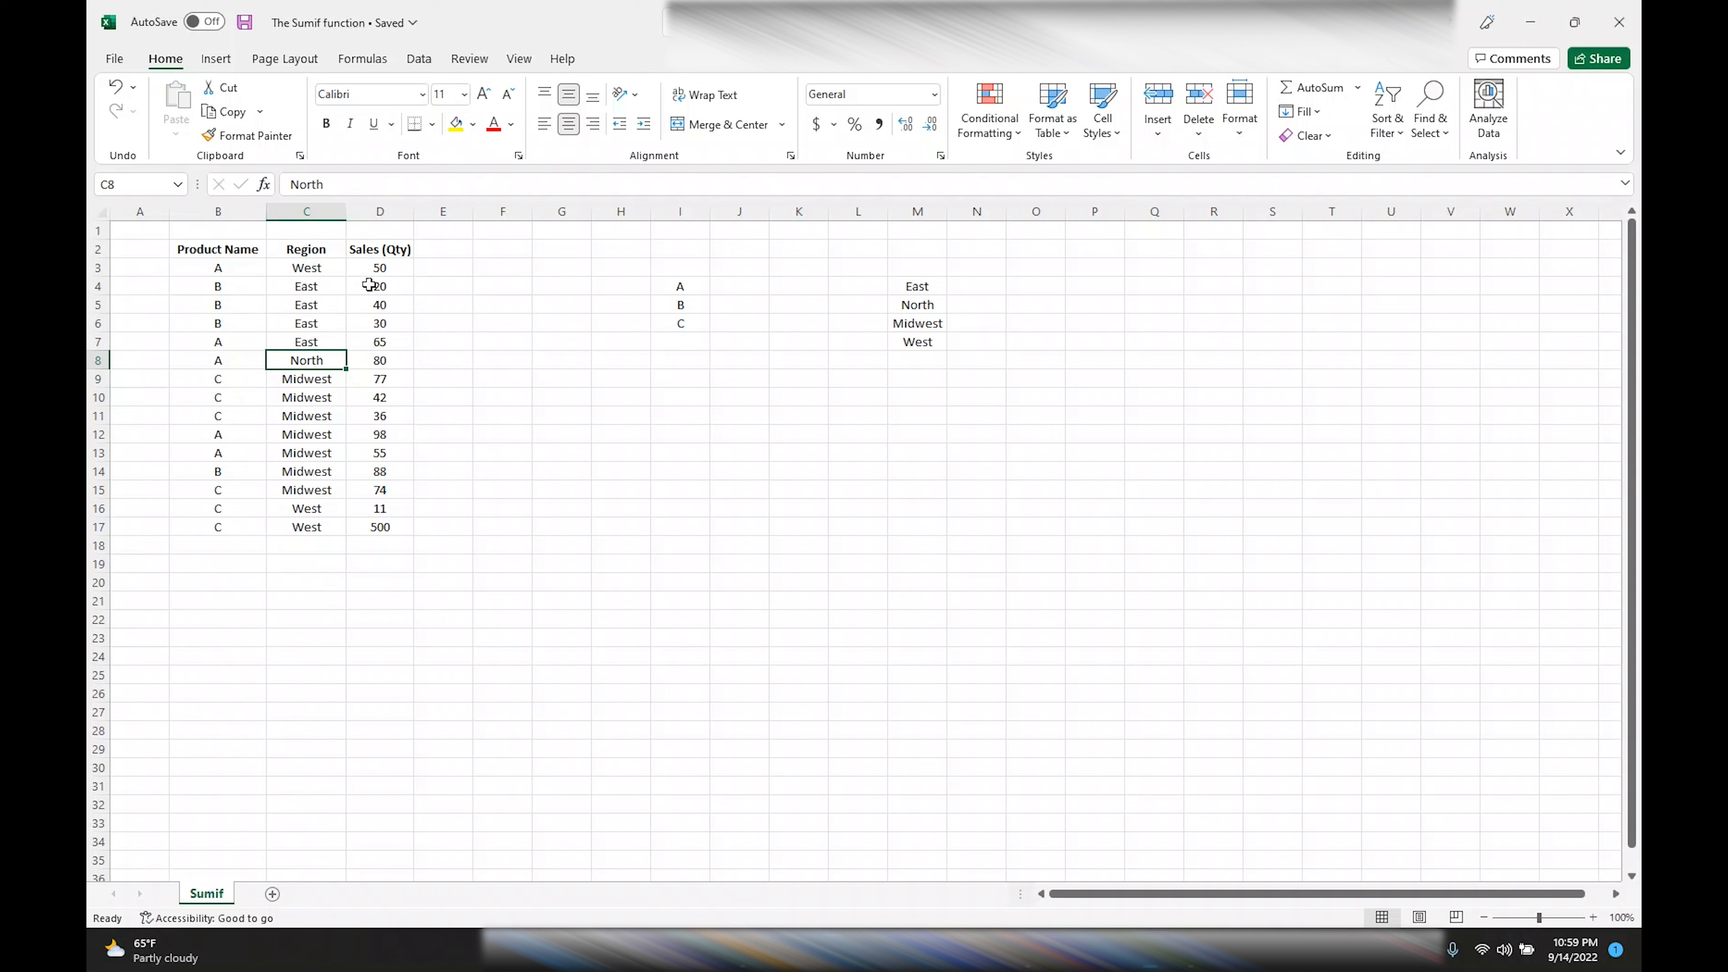
# Widen column D slightly to give the Sales (Qty) header more room.
pyautogui.click(381, 251)
pyautogui.moveTo(416, 210); pyautogui.dragTo(424, 209)
pyautogui.click(397, 209)
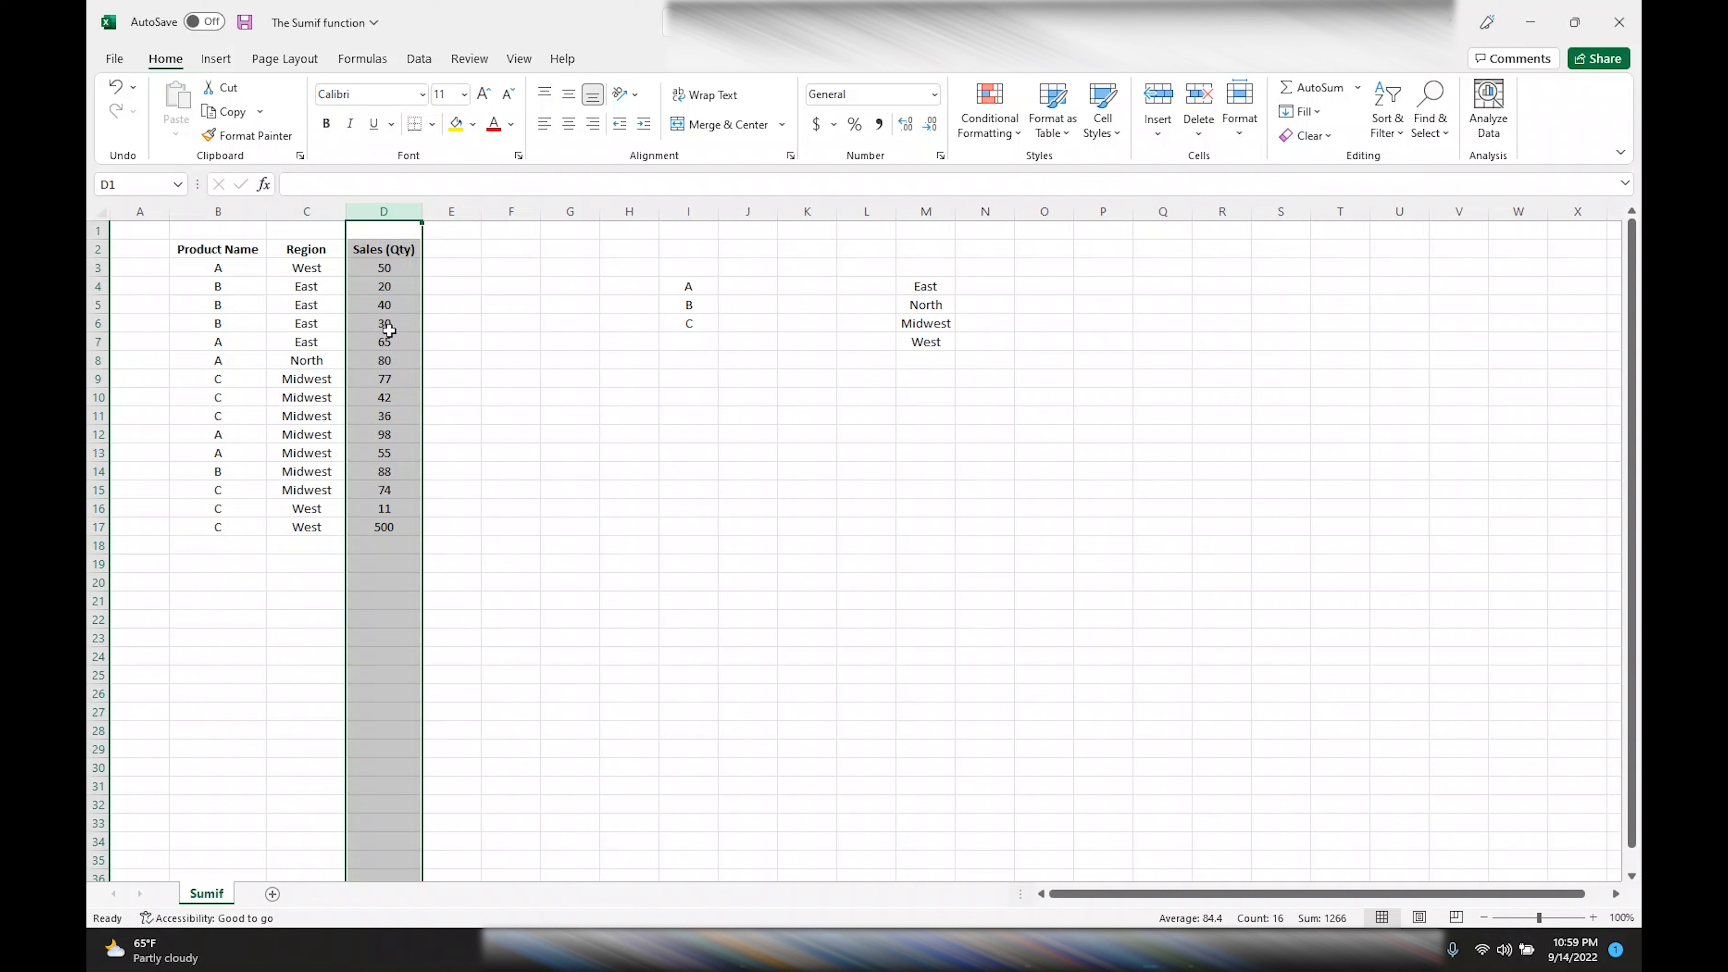
# Examine the table headers and the data ranges of the Sales (Qty), Product Name and Region columns.
pyautogui.moveTo(384, 251); pyautogui.dragTo(243, 251)
pyautogui.click(300, 252)
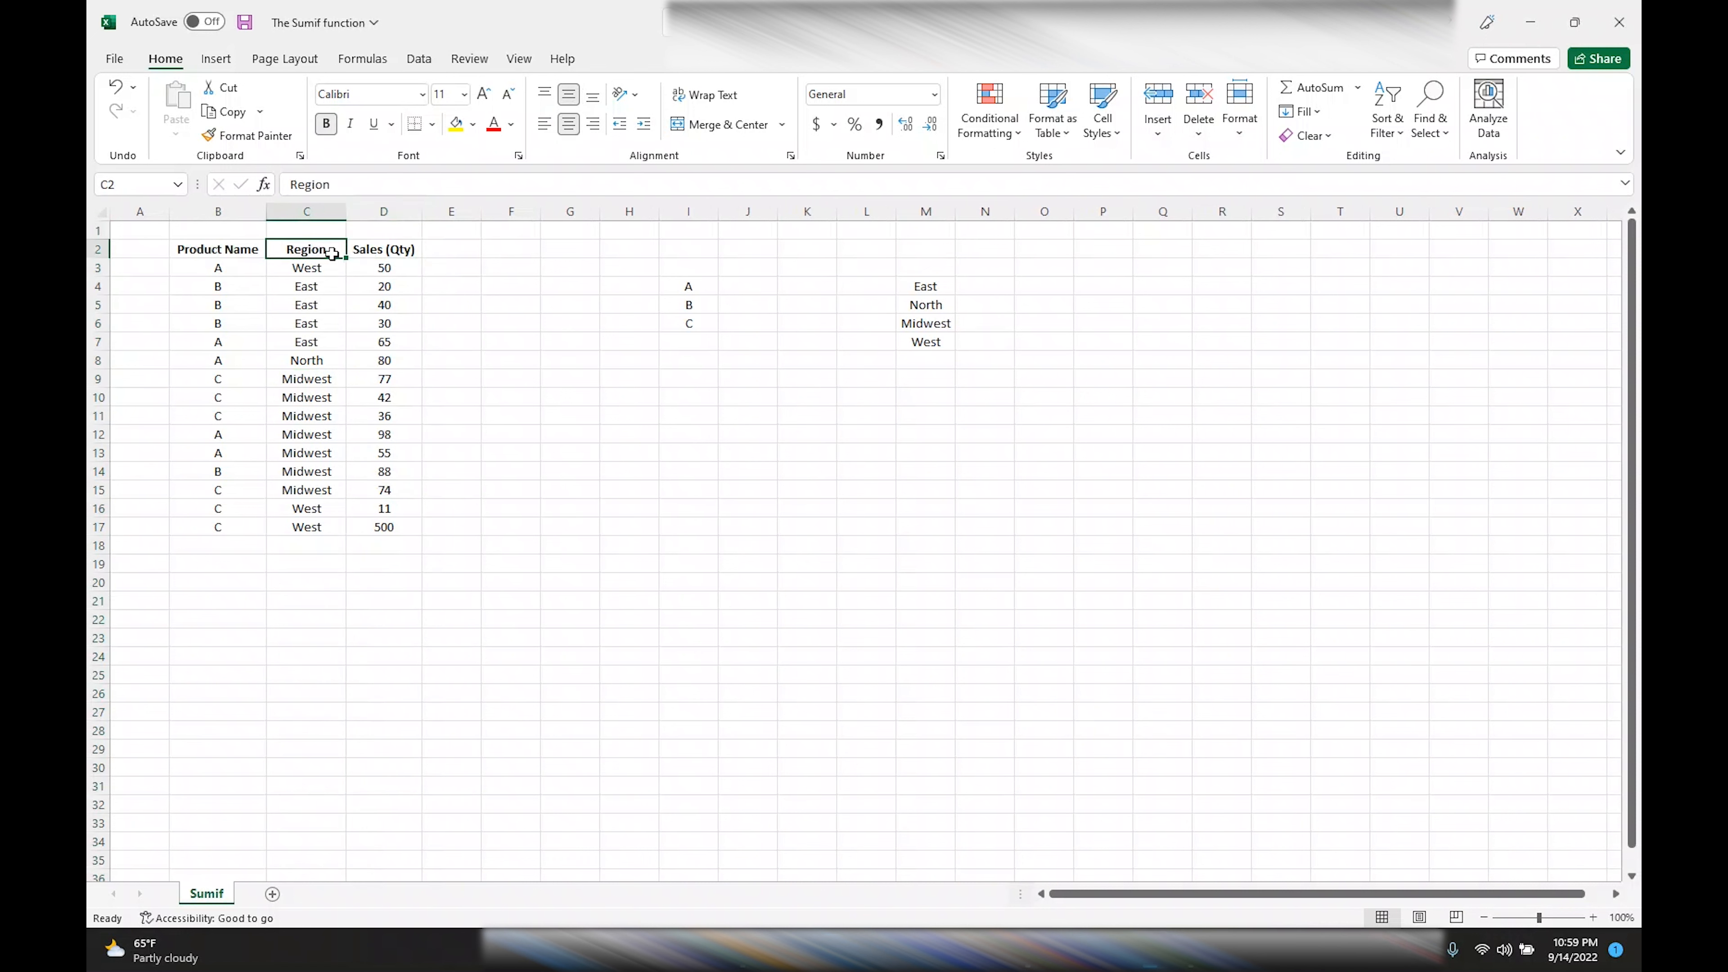
pyautogui.click(381, 250)
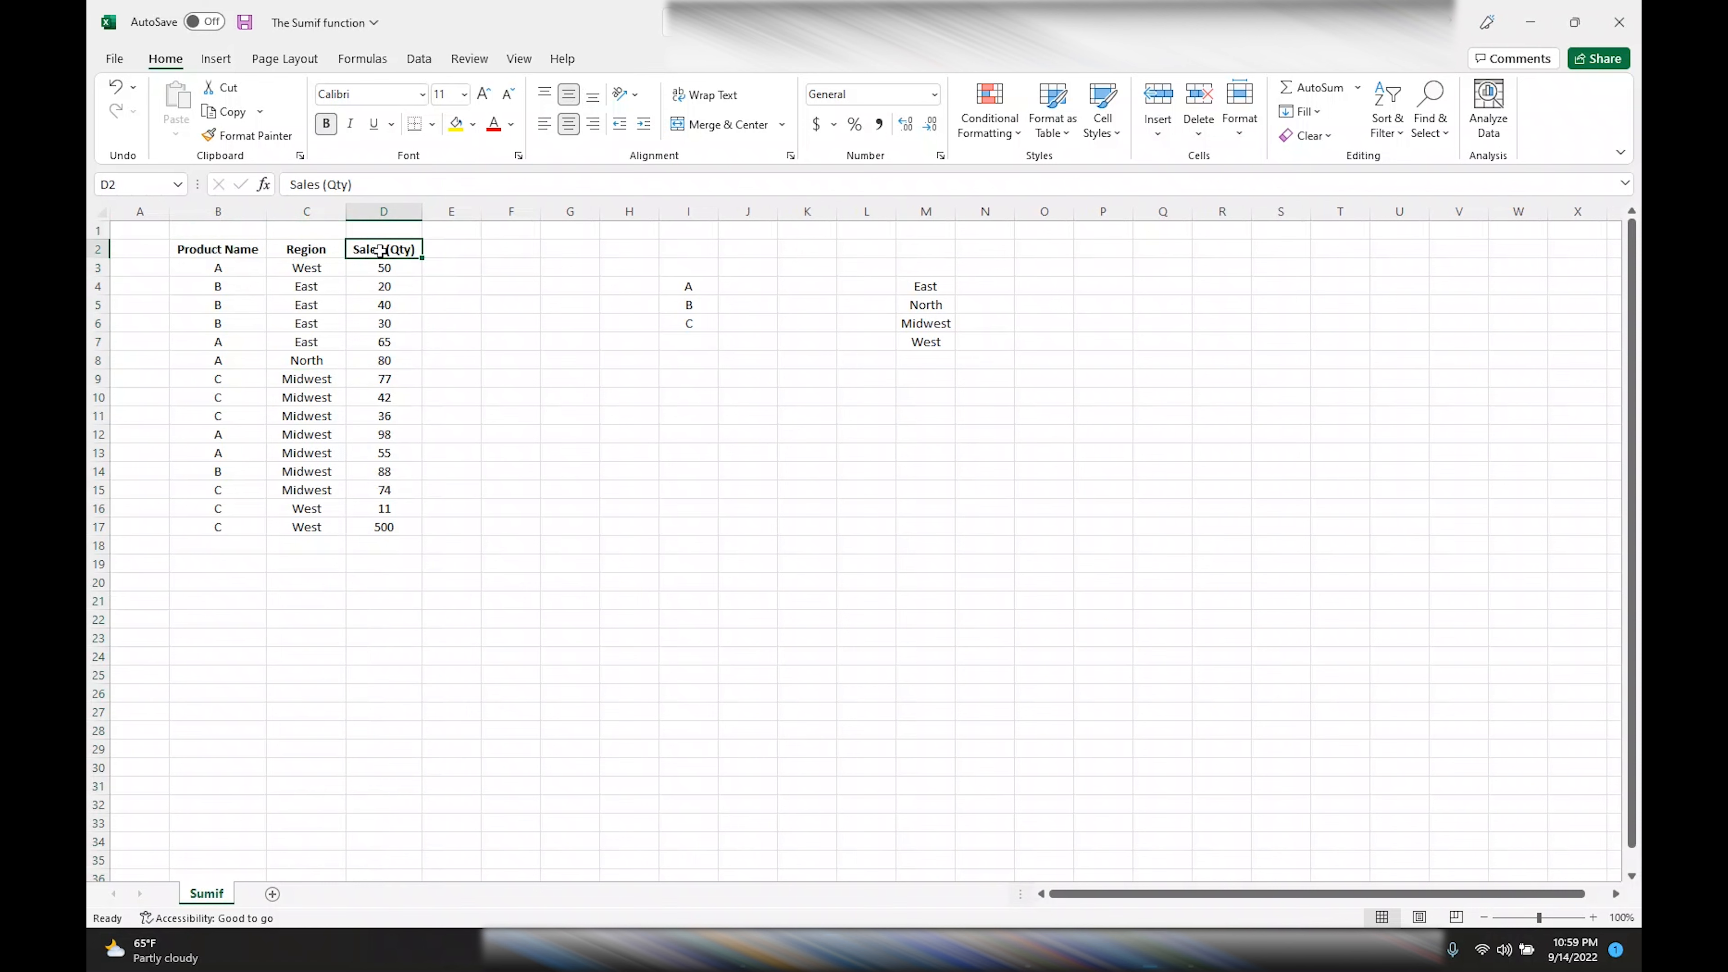
pyautogui.moveTo(387, 268); pyautogui.dragTo(390, 515)
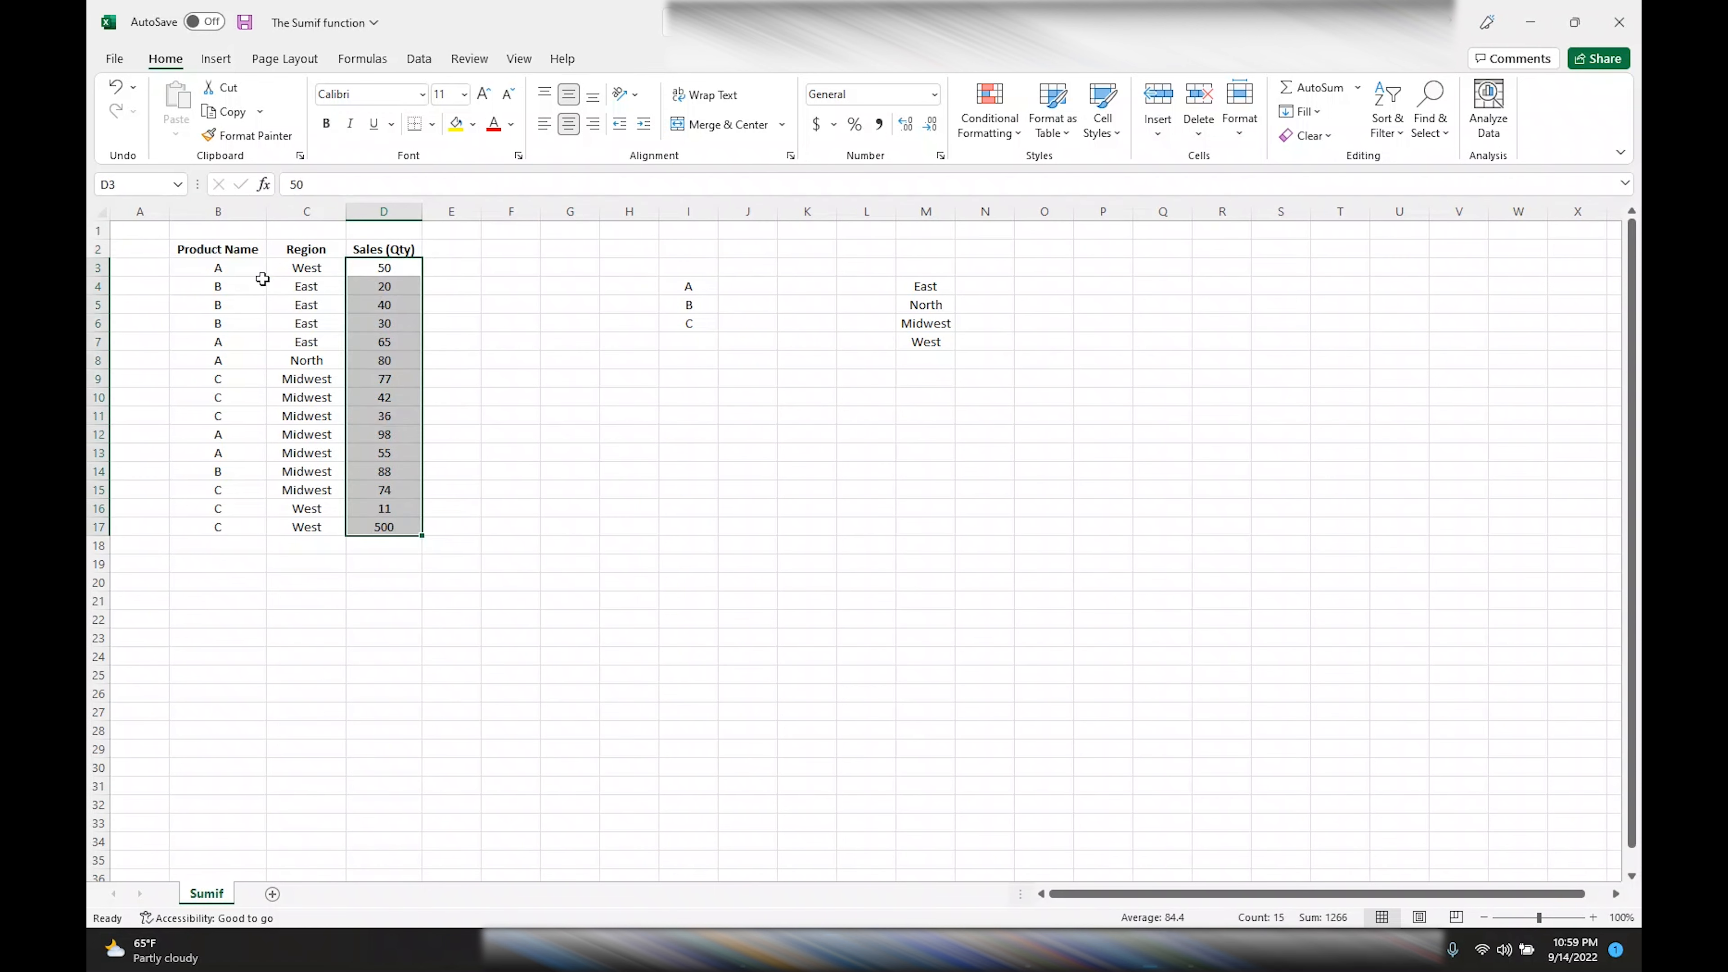
pyautogui.moveTo(233, 271); pyautogui.dragTo(232, 528)
pyautogui.moveTo(307, 270); pyautogui.dragTo(315, 527)
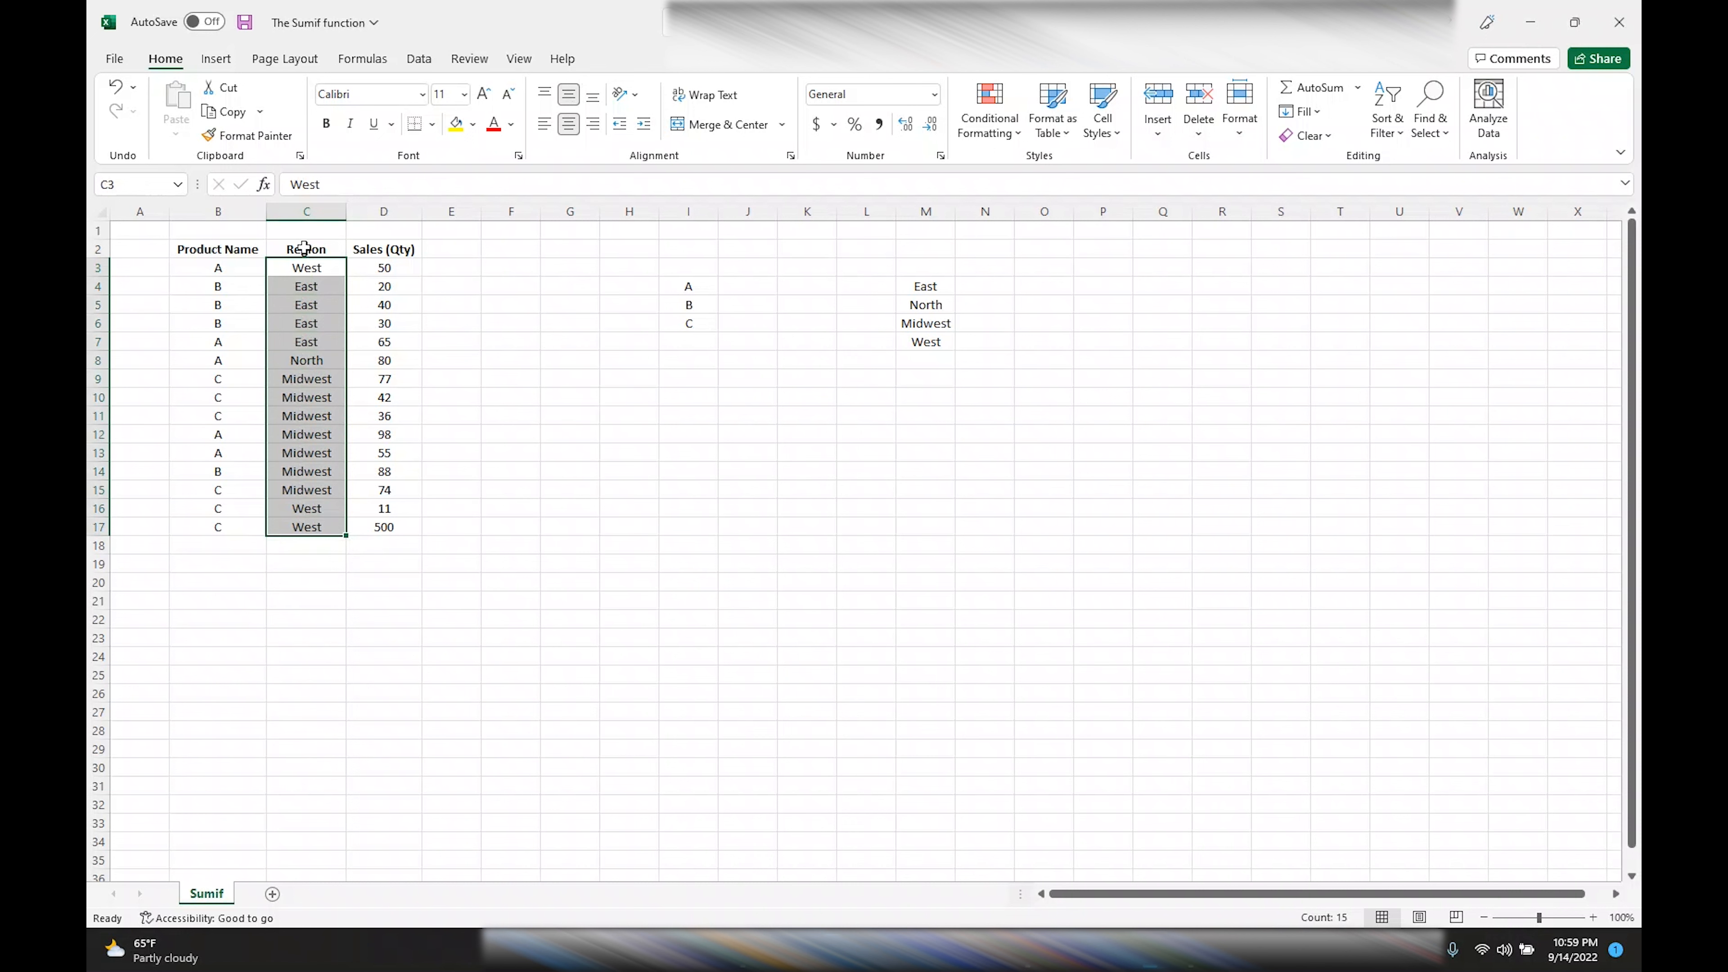
pyautogui.moveTo(309, 251); pyautogui.dragTo(318, 504)
pyautogui.moveTo(227, 247); pyautogui.dragTo(218, 526)
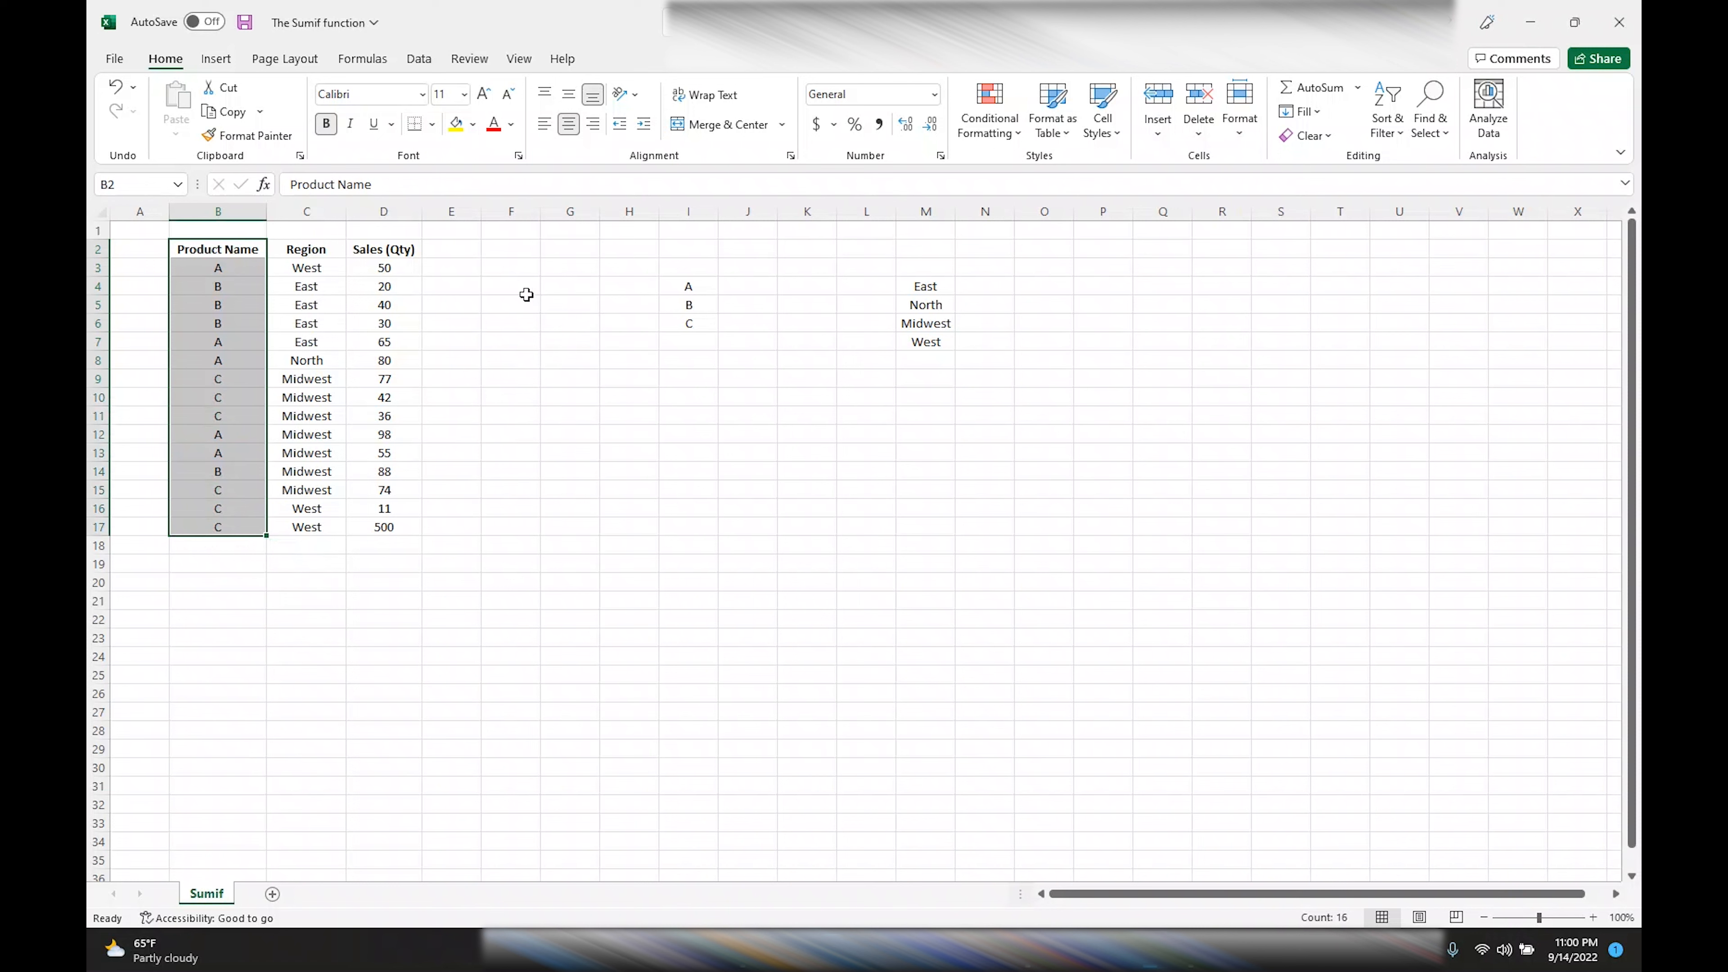
# Enter a SUMIF formula in F4 with range B3:B17, criteria "A" and sum range D3:D17.
pyautogui.click(517, 285)
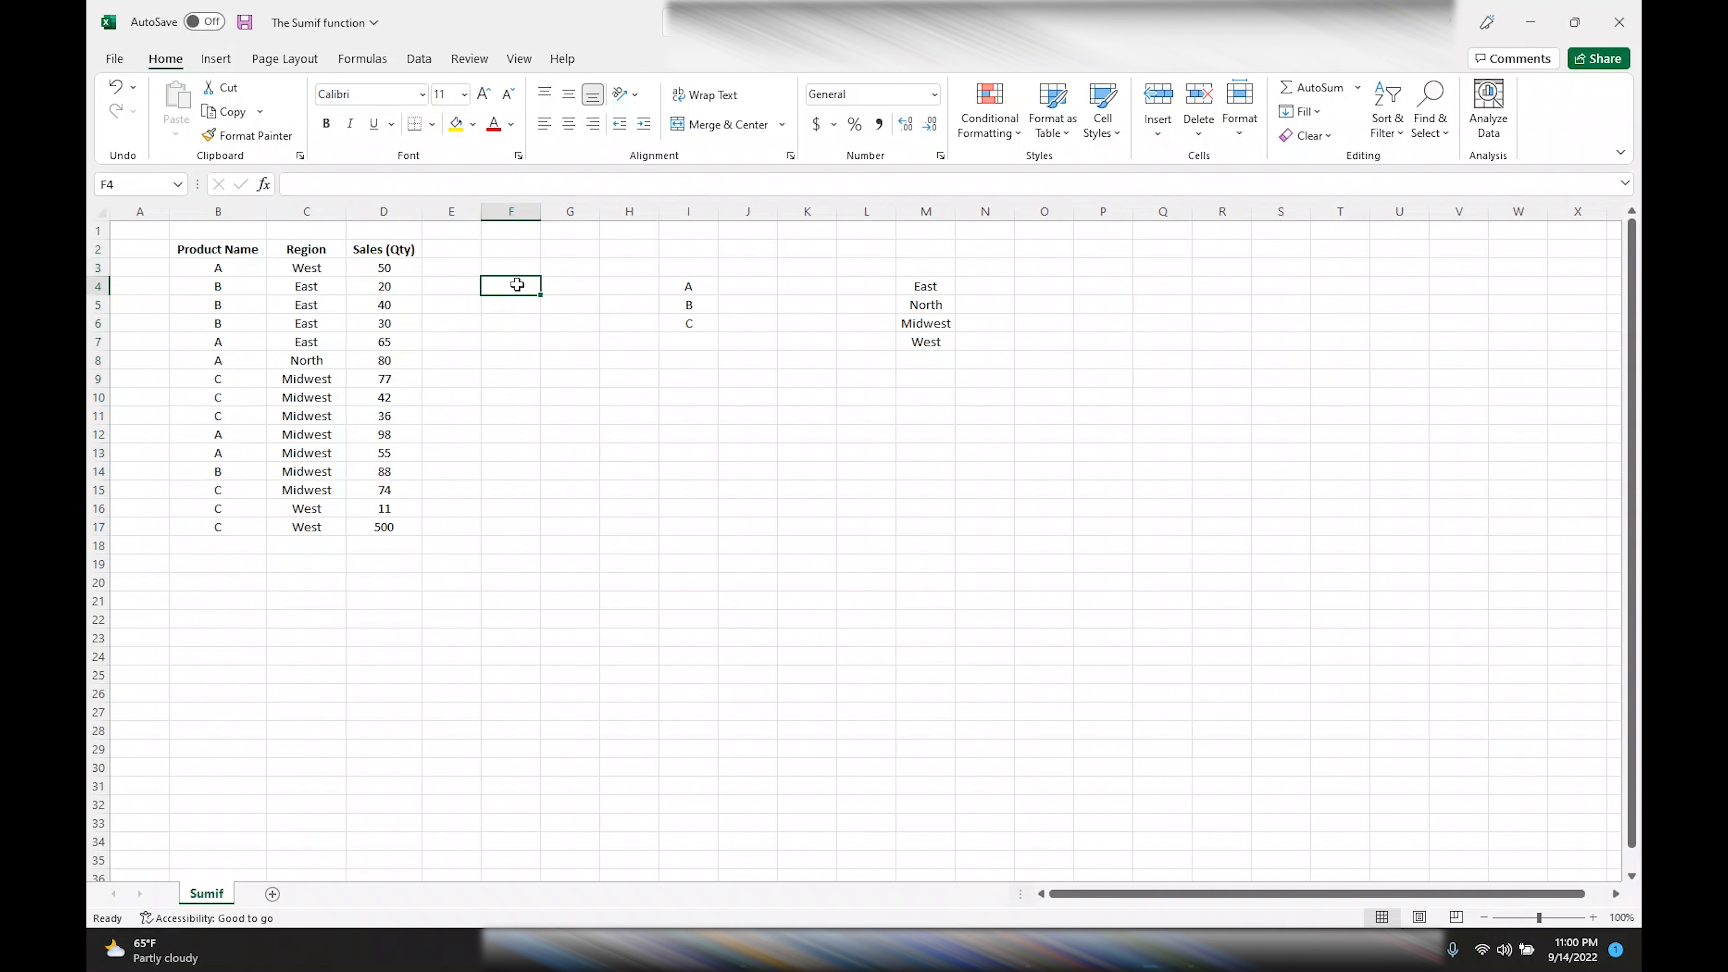
pyautogui.write('=s')
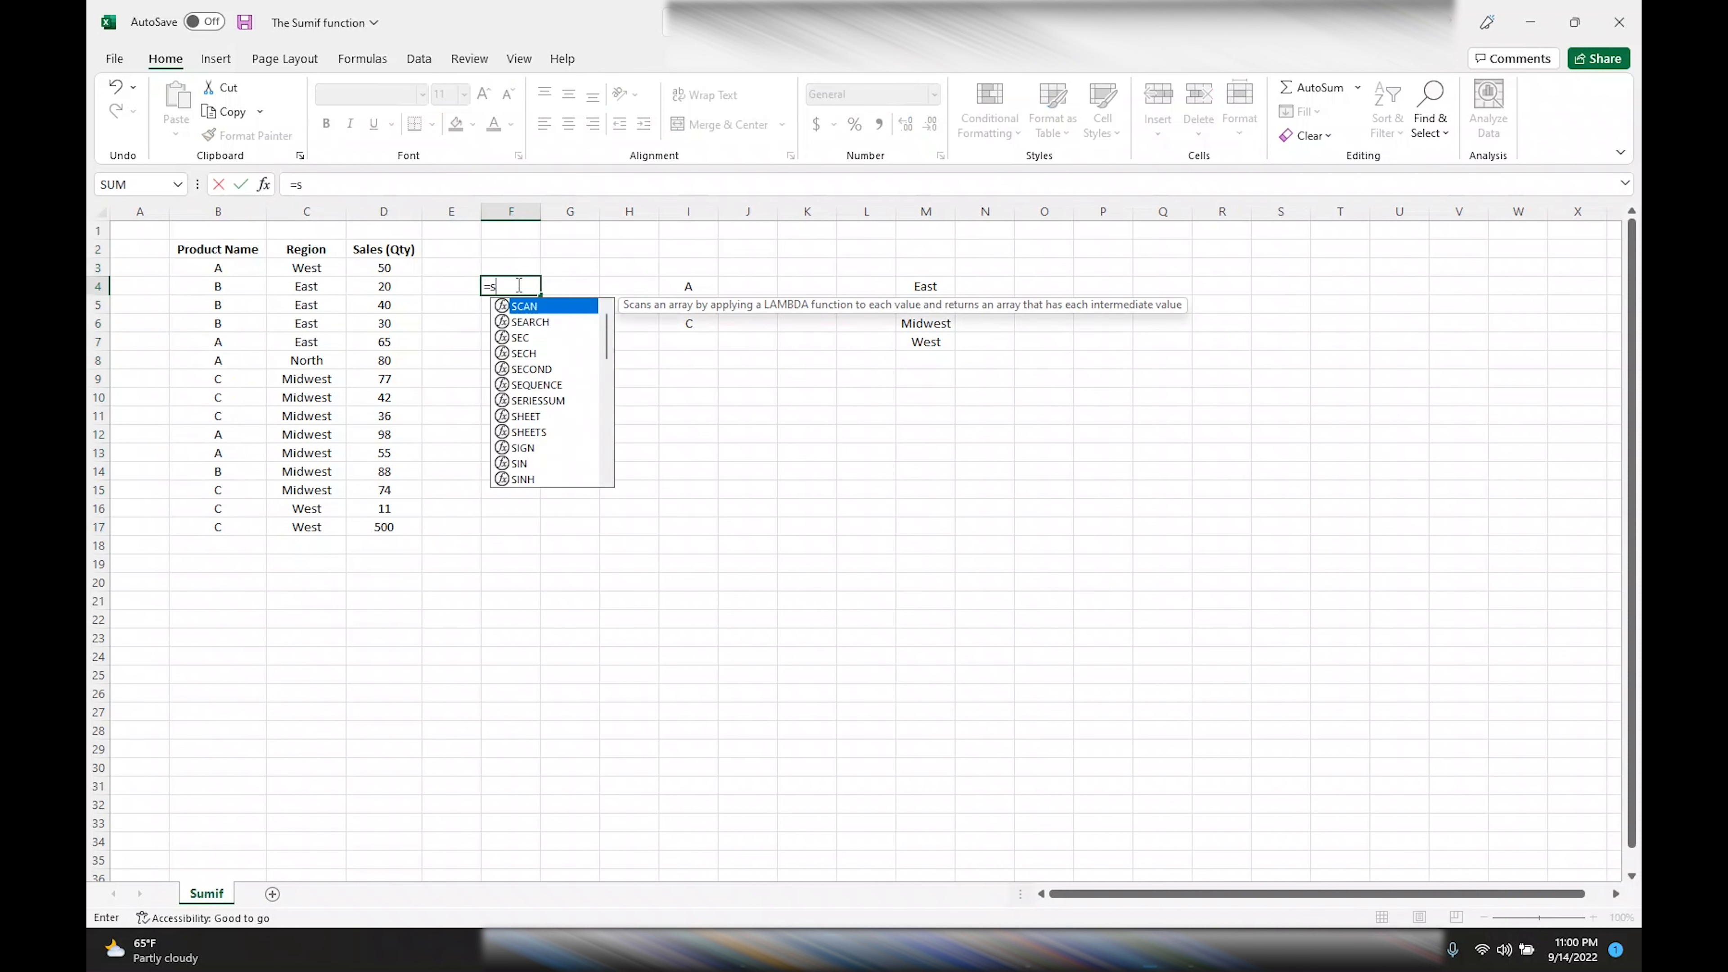
pyautogui.write('umif')
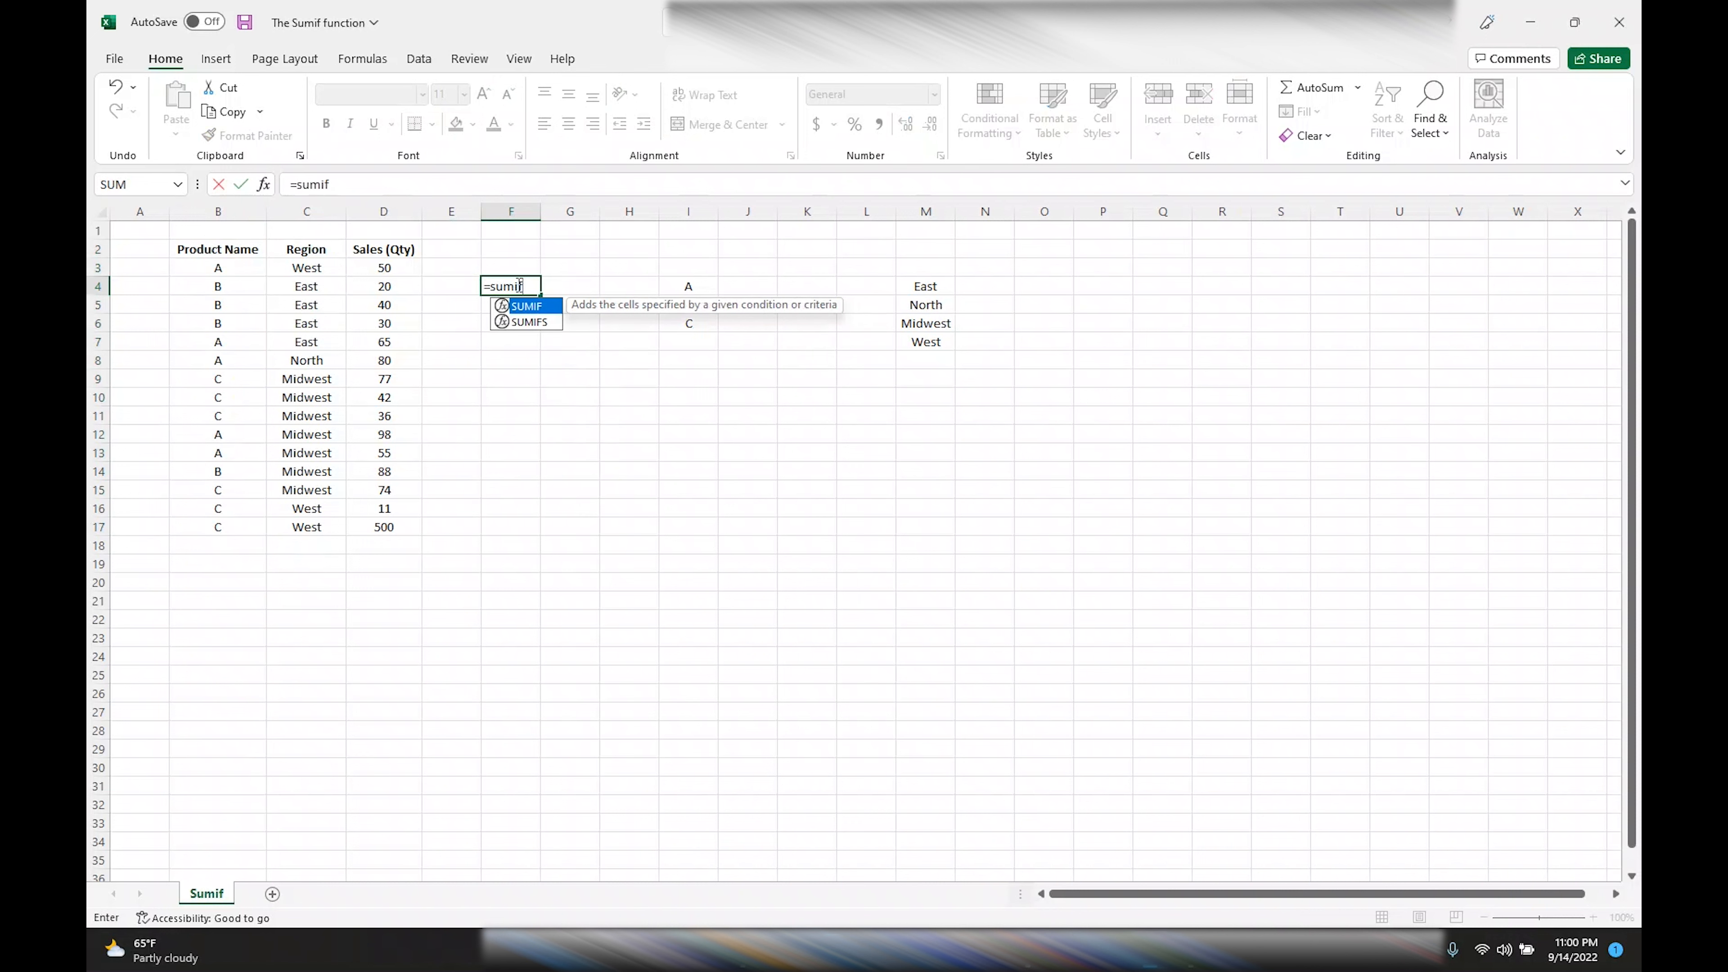
pyautogui.doubleClick(537, 308)
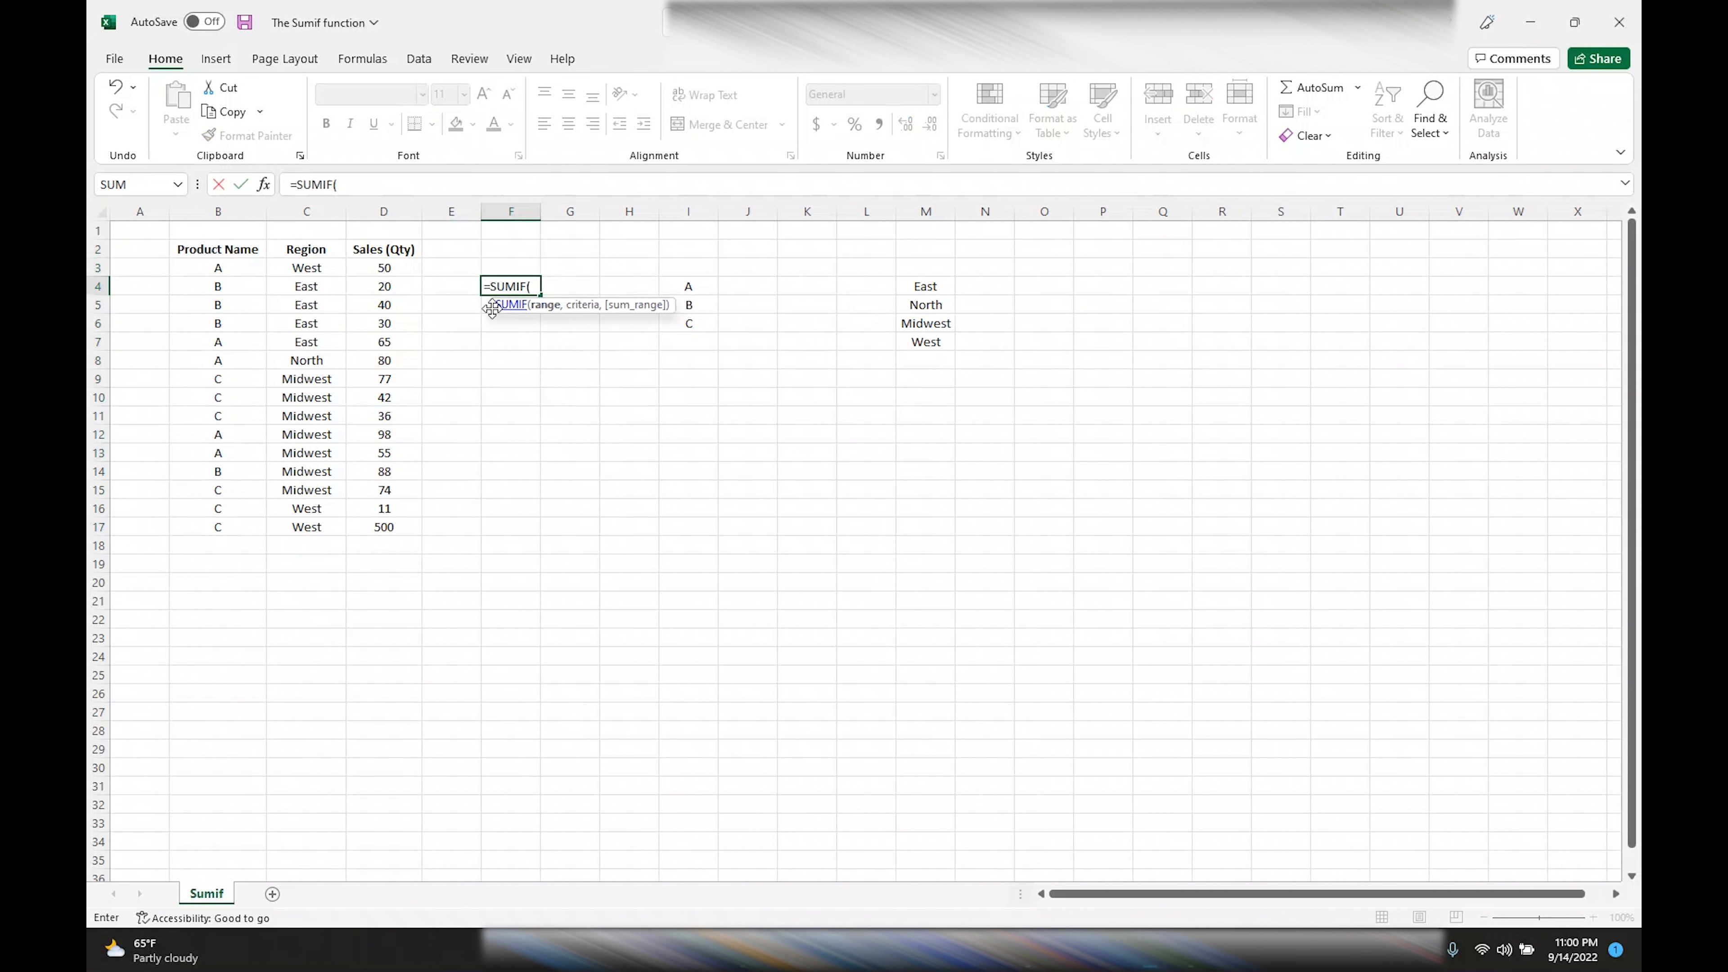
pyautogui.click(372, 179)
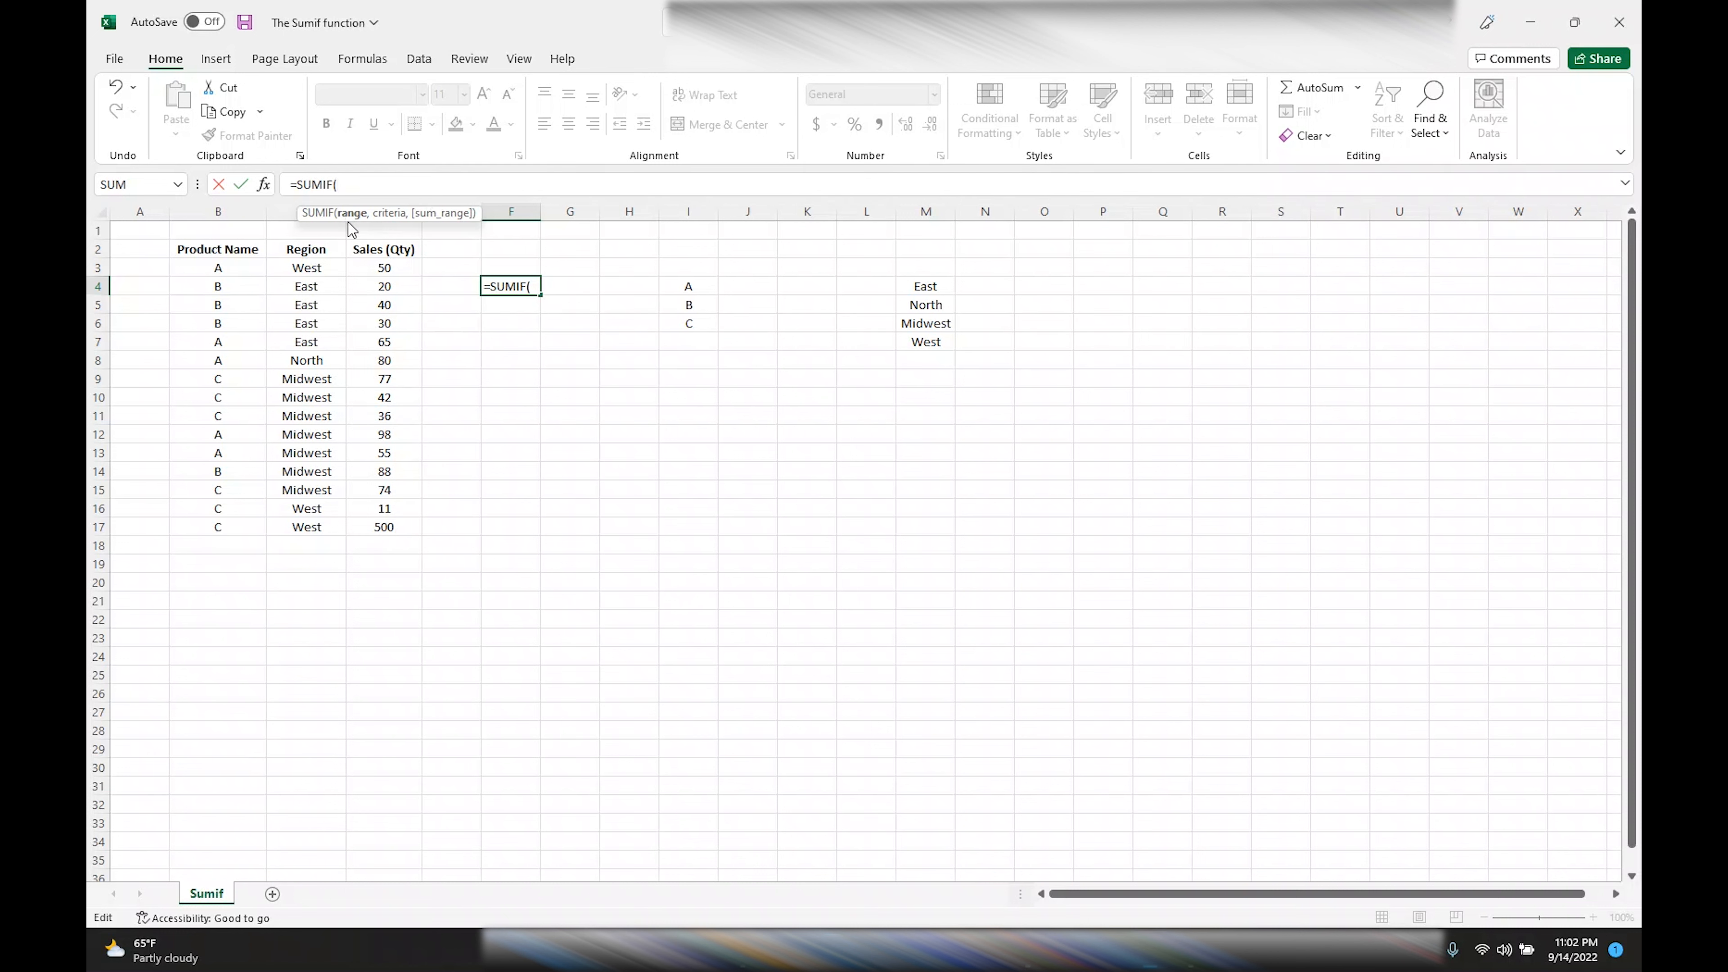
pyautogui.moveTo(225, 283); pyautogui.dragTo(224, 526)
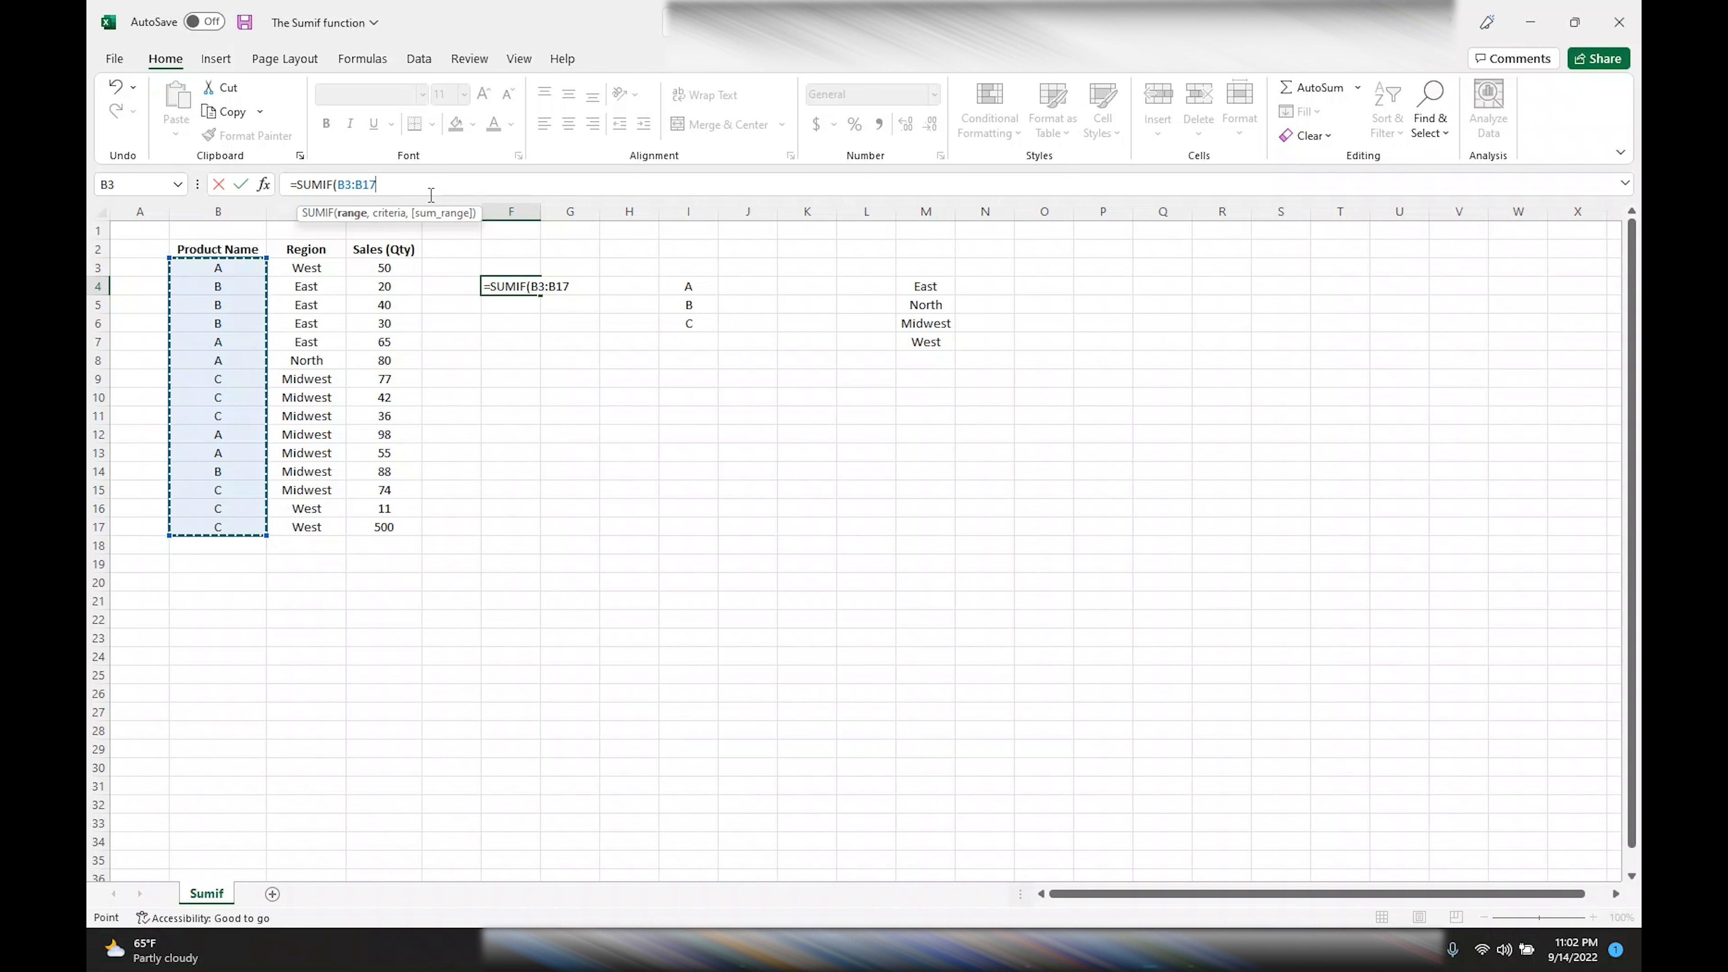
pyautogui.write(',"A')
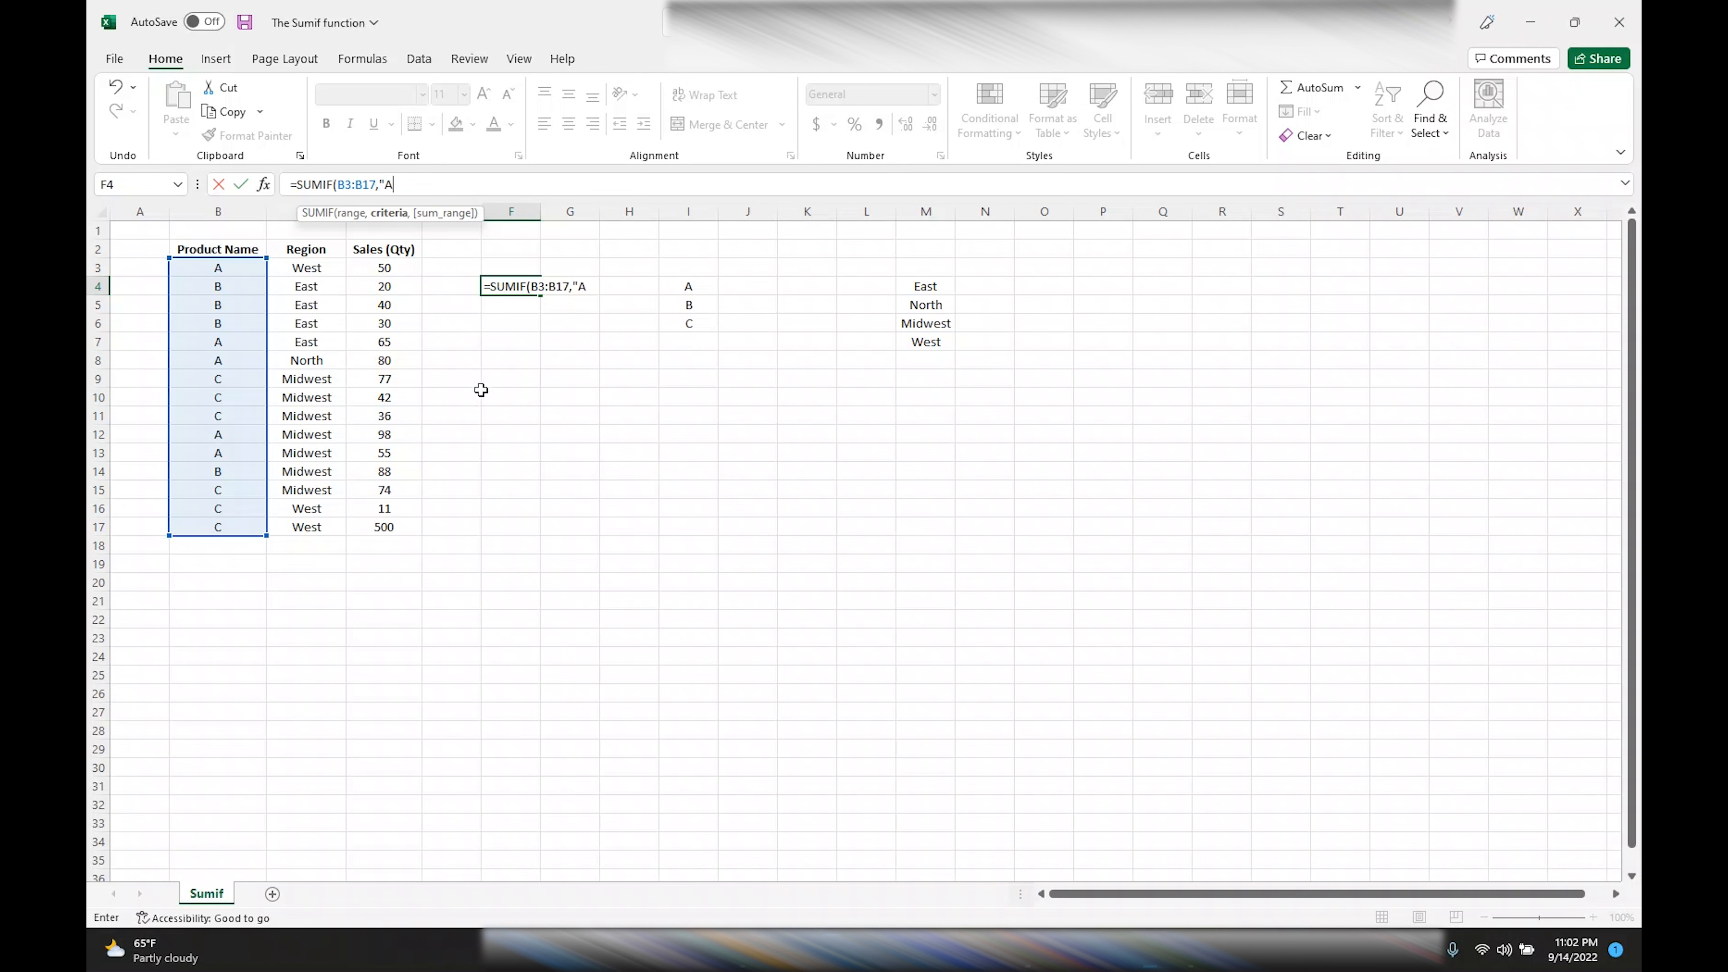
pyautogui.write('",')
pyautogui.moveTo(391, 268); pyautogui.dragTo(386, 536)
pyautogui.write(')')
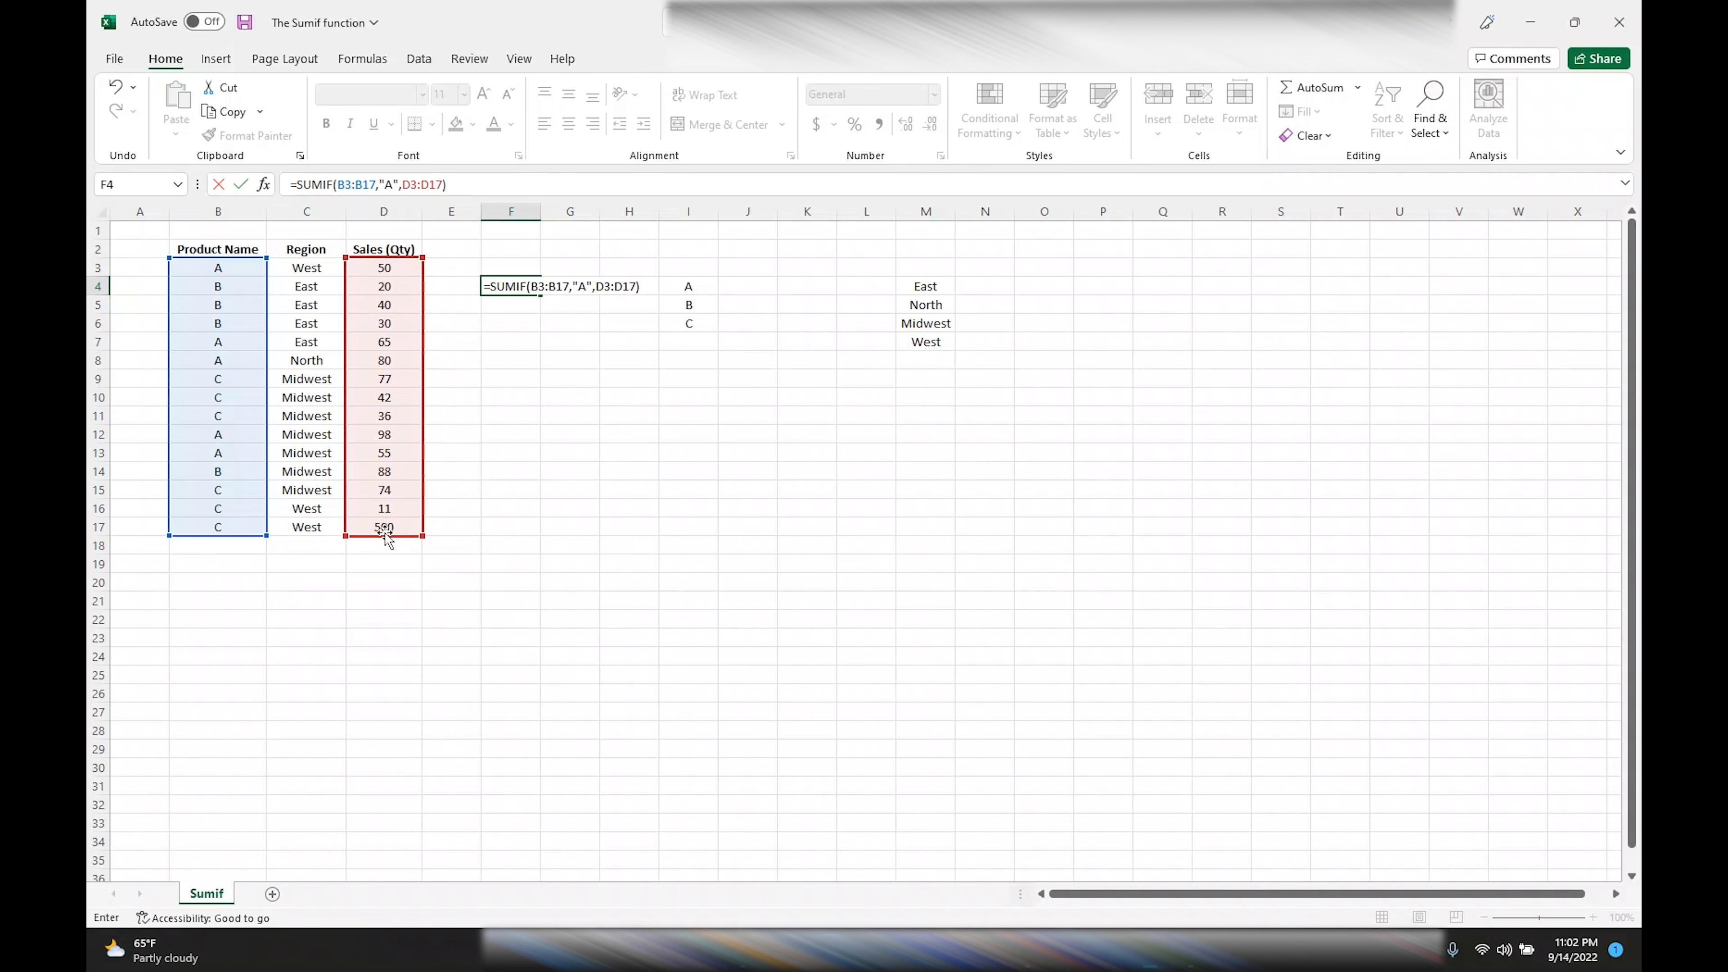
pyautogui.press('Return')
# Center the result in F4 horizontally and align it to the middle of the cell.
pyautogui.click(503, 286)
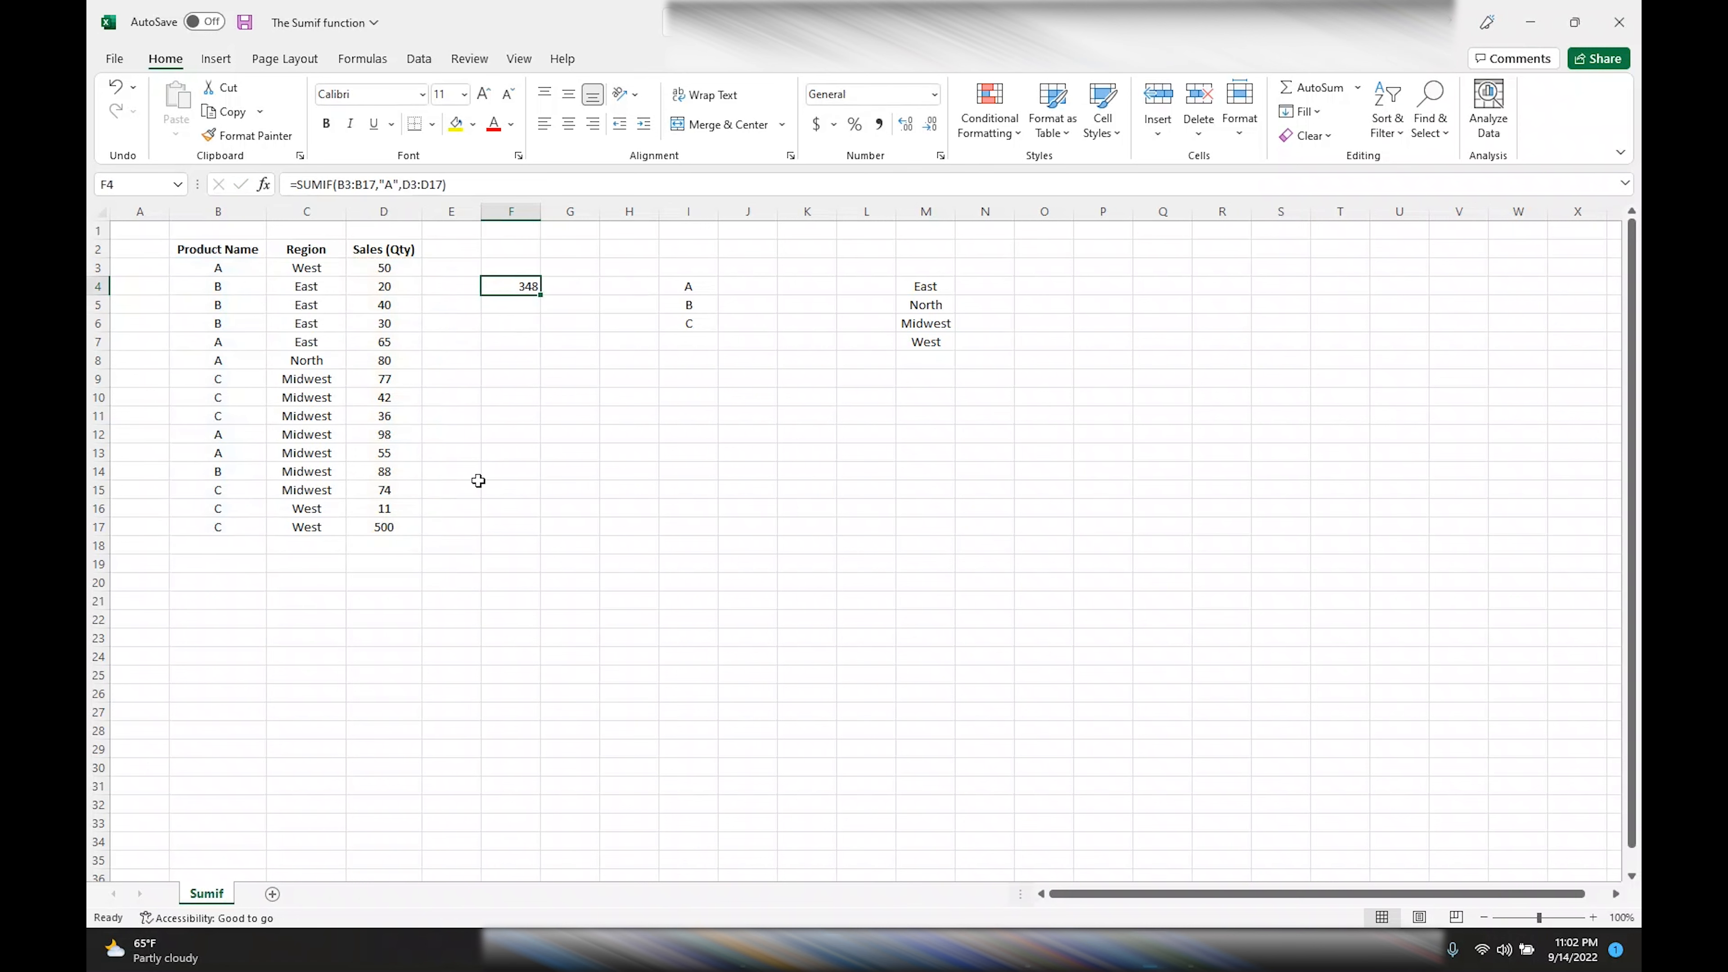
pyautogui.click(569, 124)
pyautogui.click(569, 95)
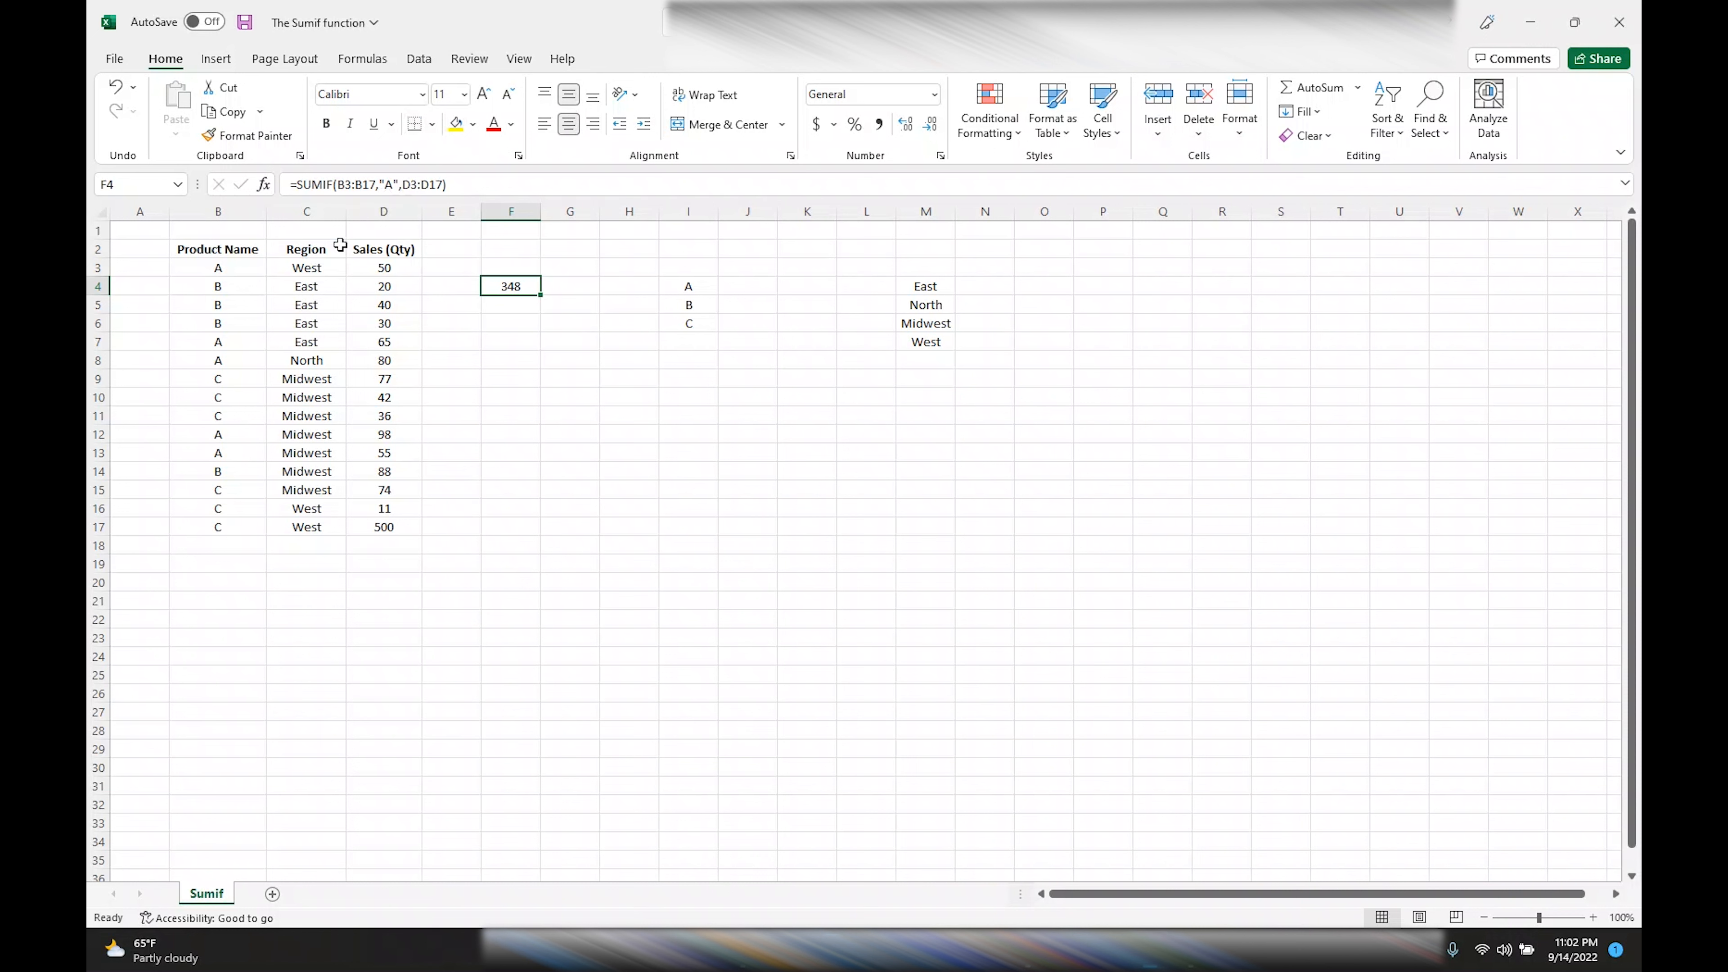
# Add filters to the header row B2:D2 of the sales table.
pyautogui.moveTo(259, 249); pyautogui.dragTo(408, 250)
pyautogui.click(419, 59)
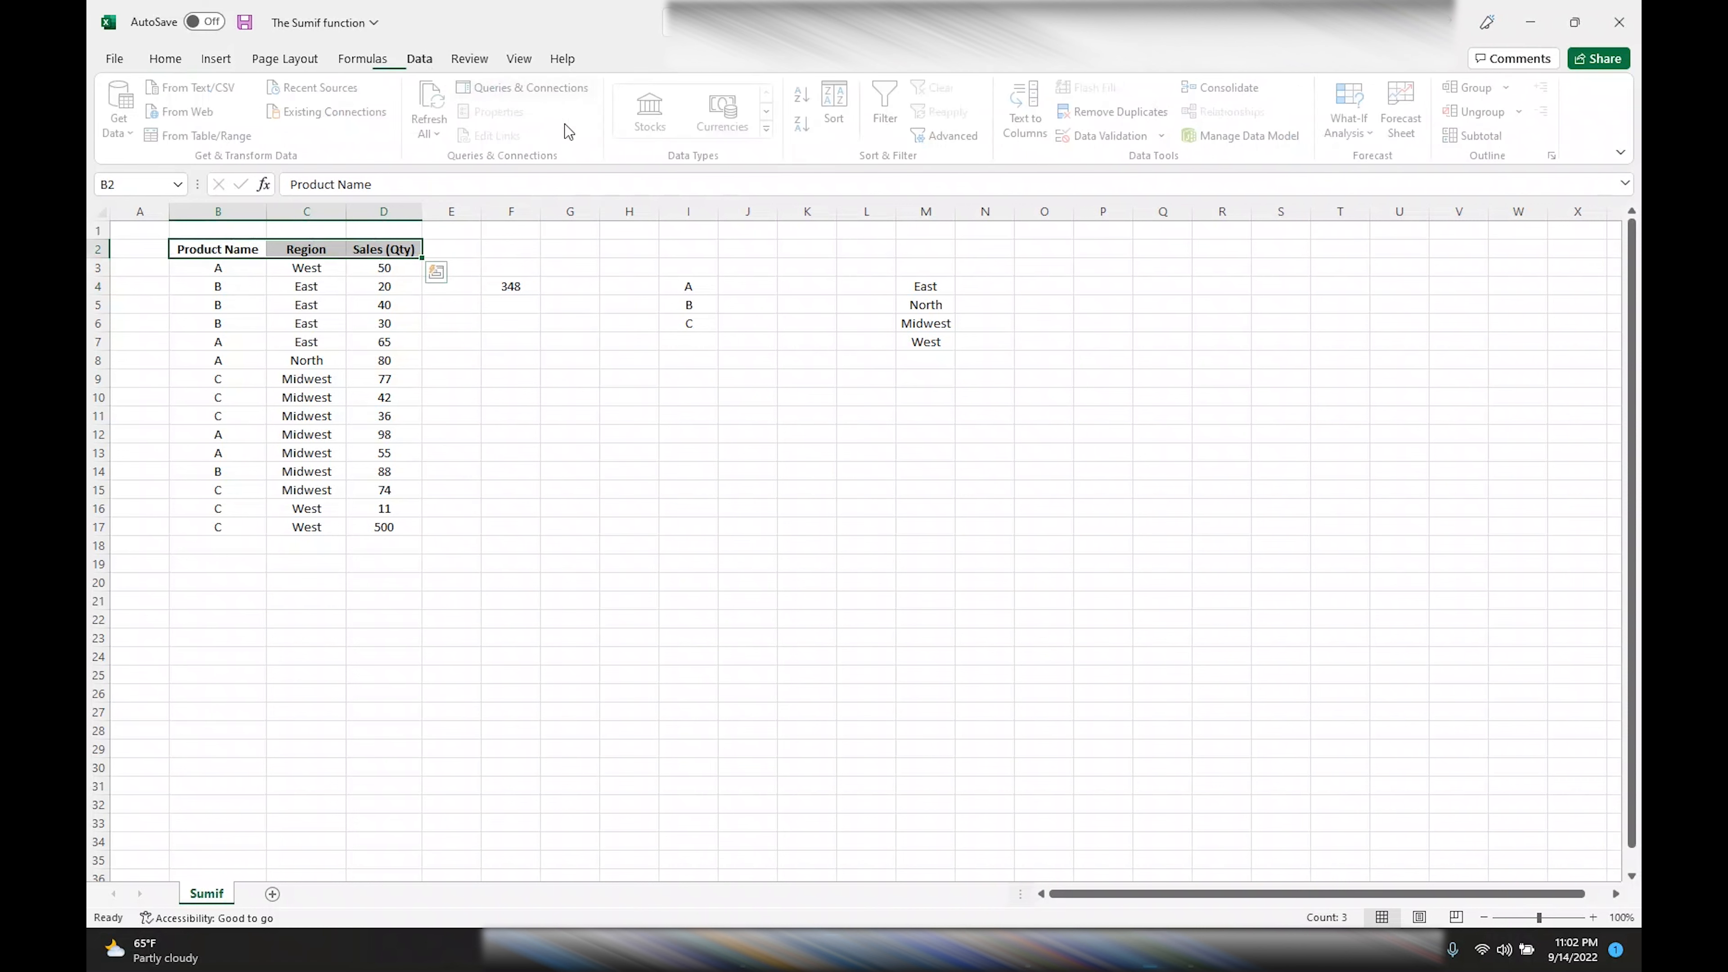
pyautogui.click(884, 109)
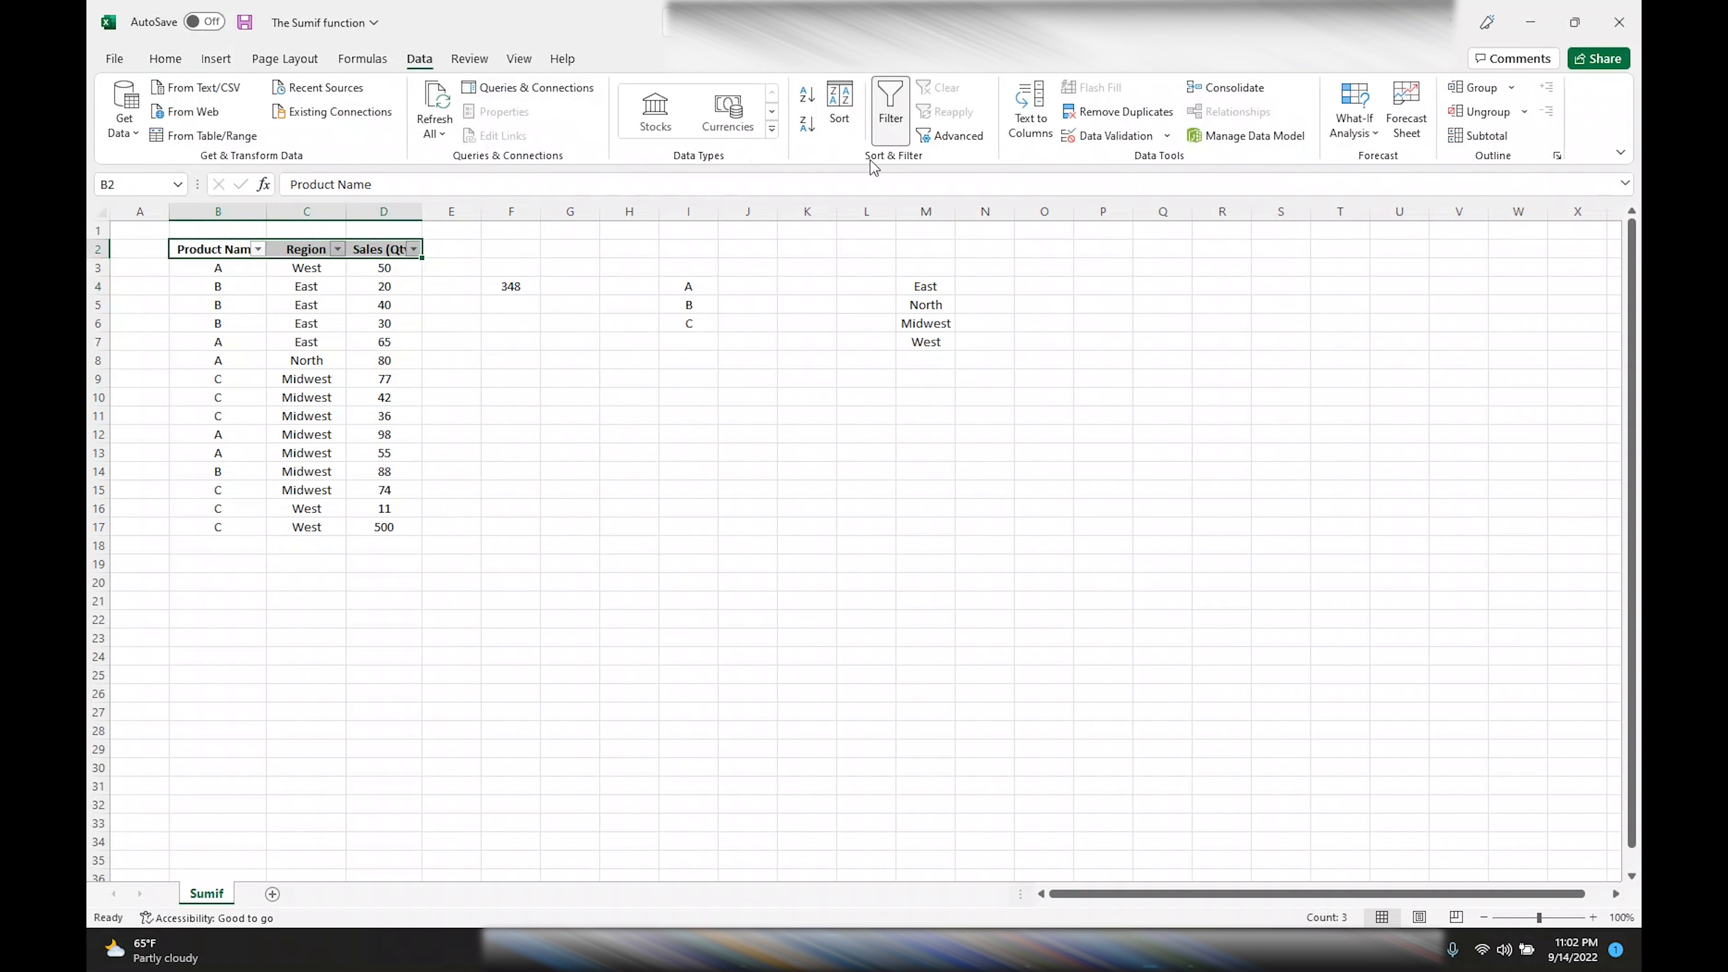
# Filter the Product Name column to show only product A.
pyautogui.click(259, 249)
pyautogui.click(175, 467)
pyautogui.click(150, 484)
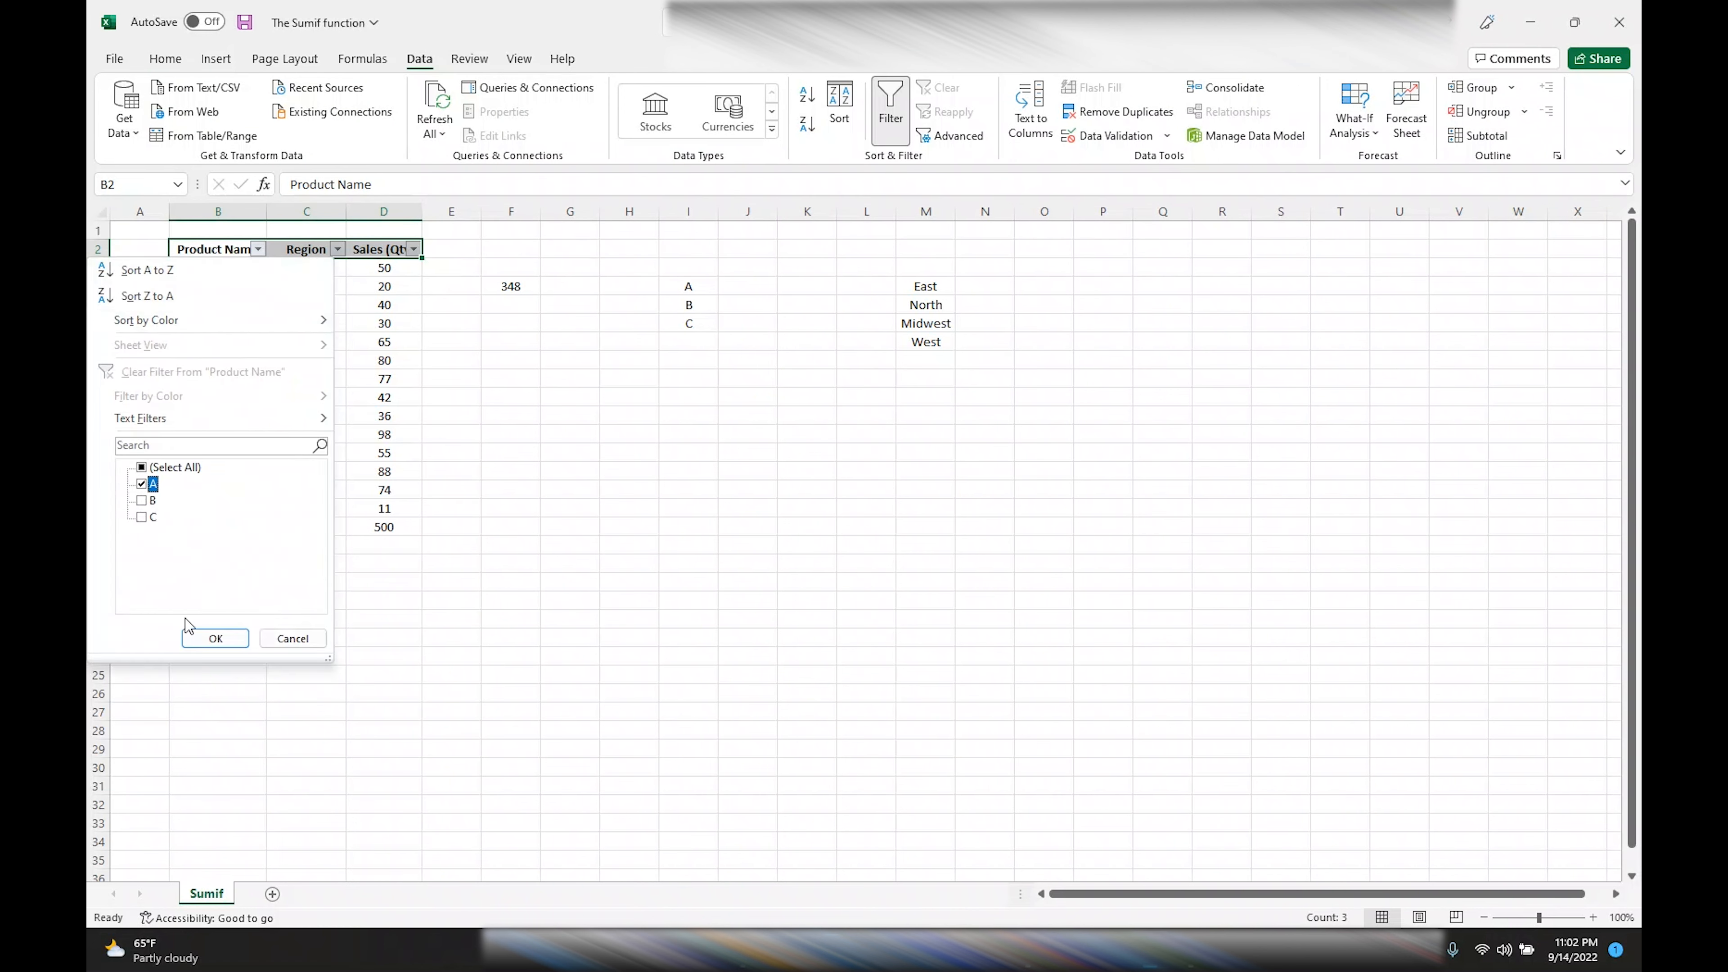
pyautogui.click(216, 638)
# Check the sum of the filtered Sales (Qty) values, and clear the Product Name filter.
pyautogui.click(383, 269)
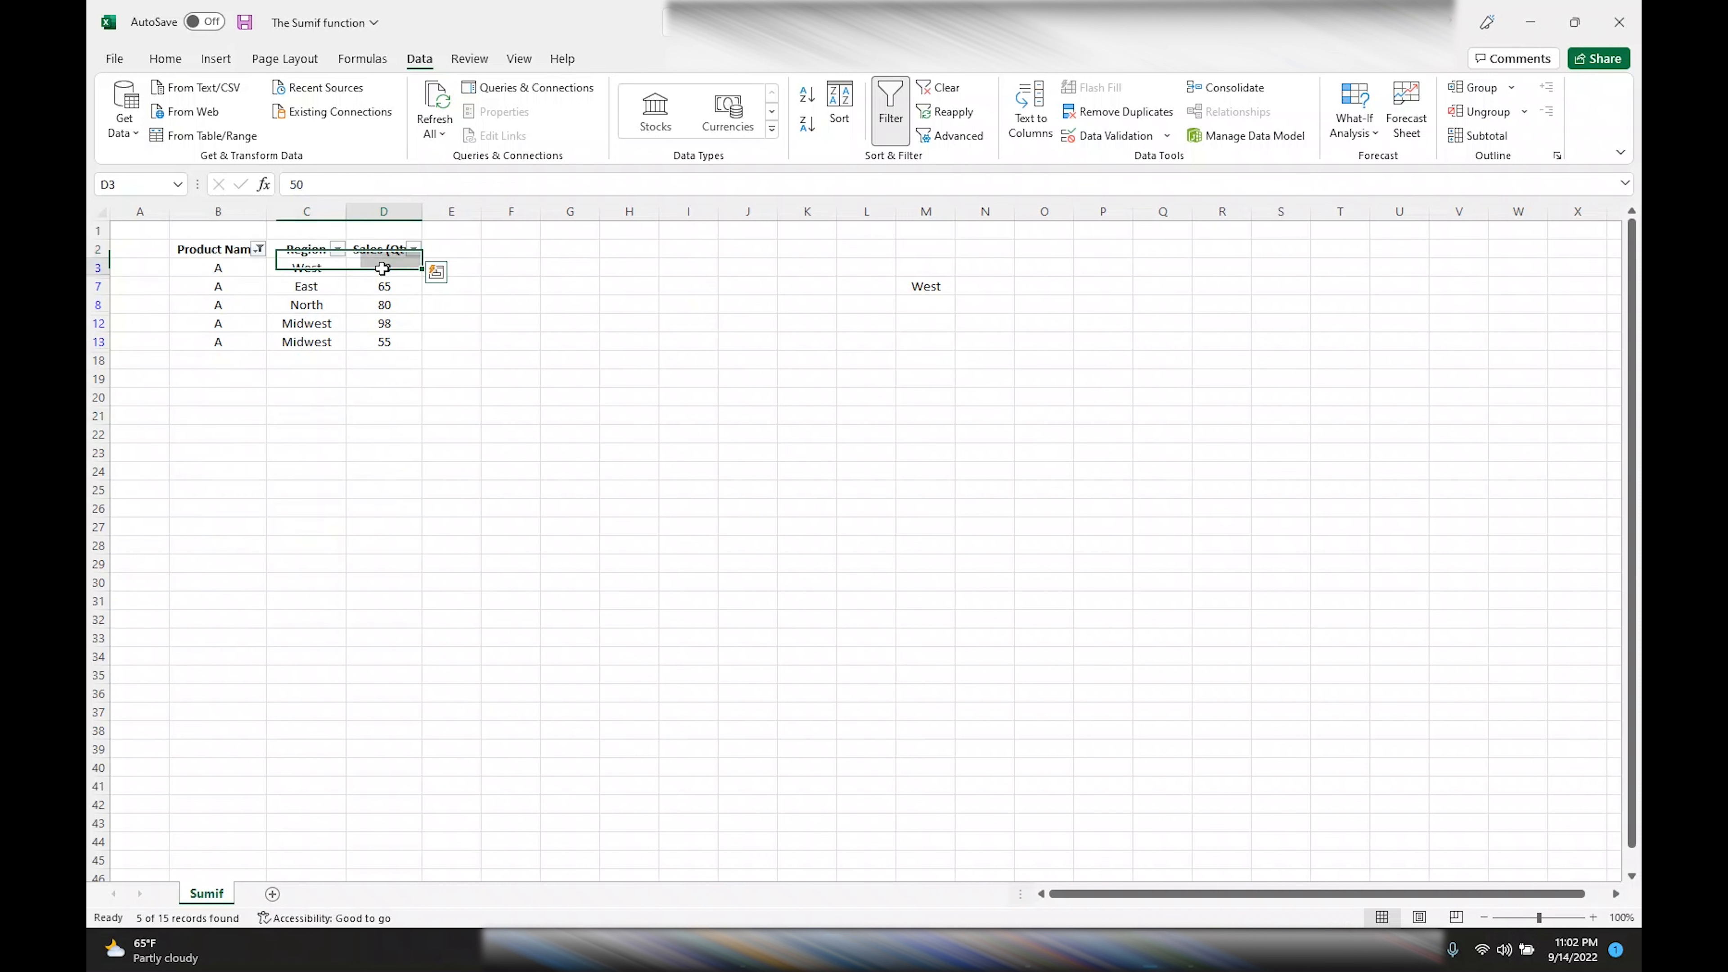
pyautogui.moveTo(383, 268); pyautogui.dragTo(385, 341)
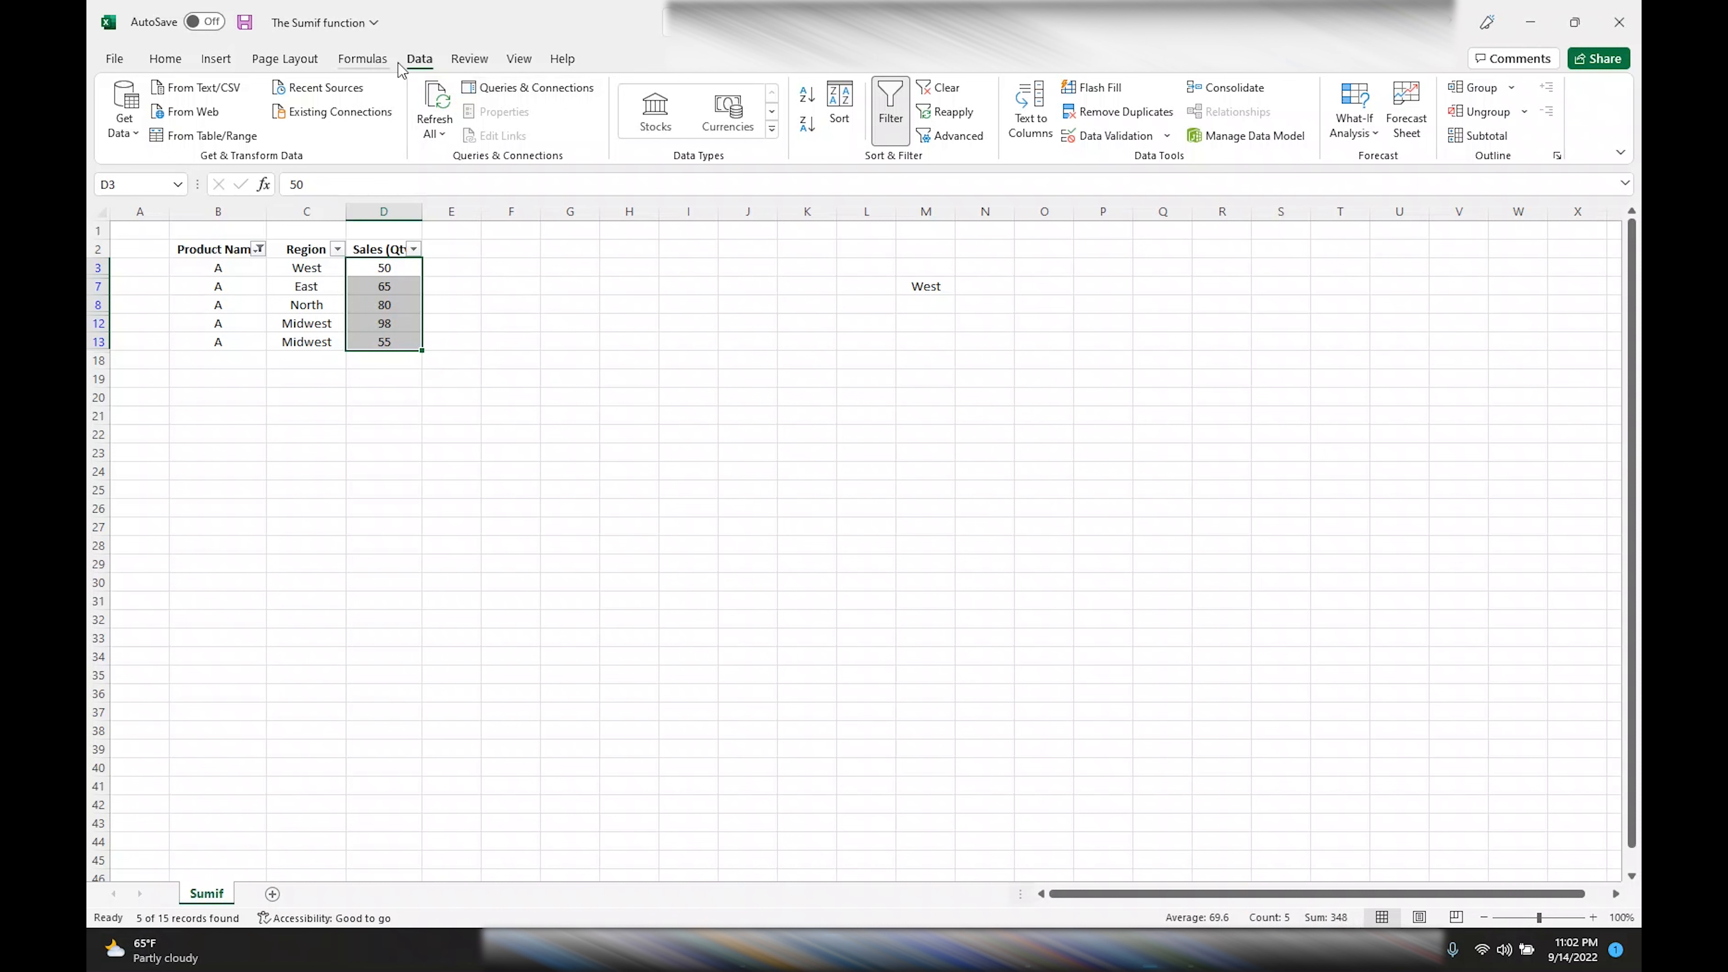
pyautogui.click(939, 89)
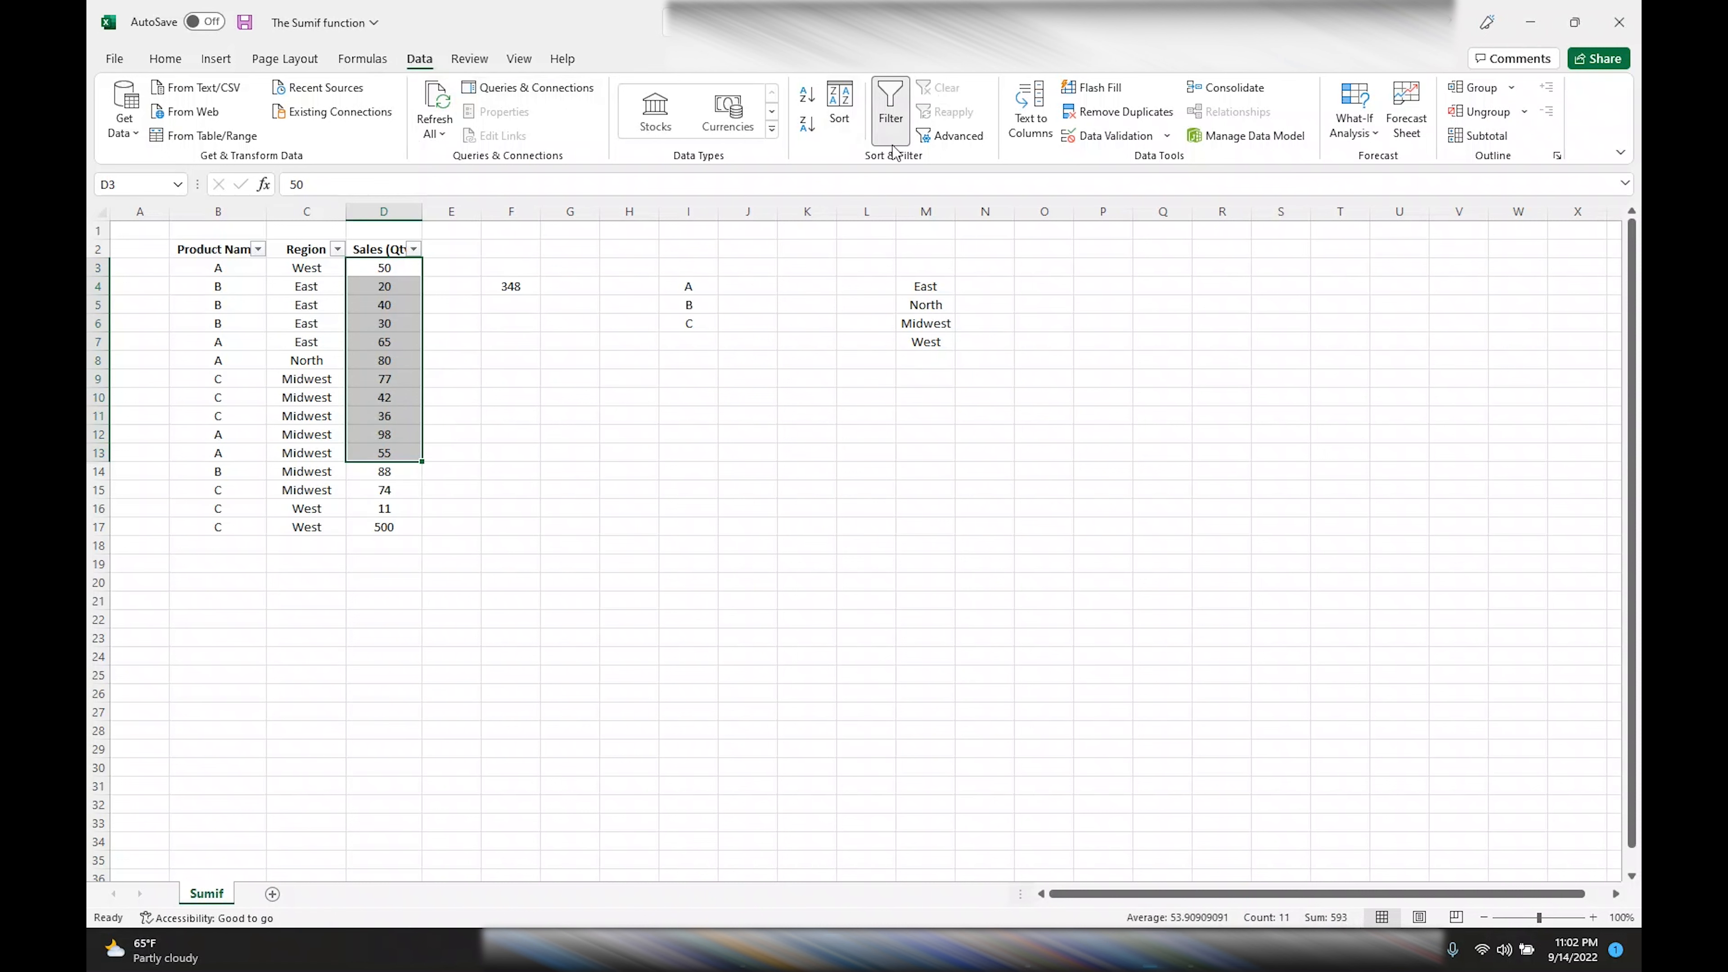
# Change the criteria in F4's SUMIF formula to "B".
pyautogui.click(514, 286)
pyautogui.click(394, 184)
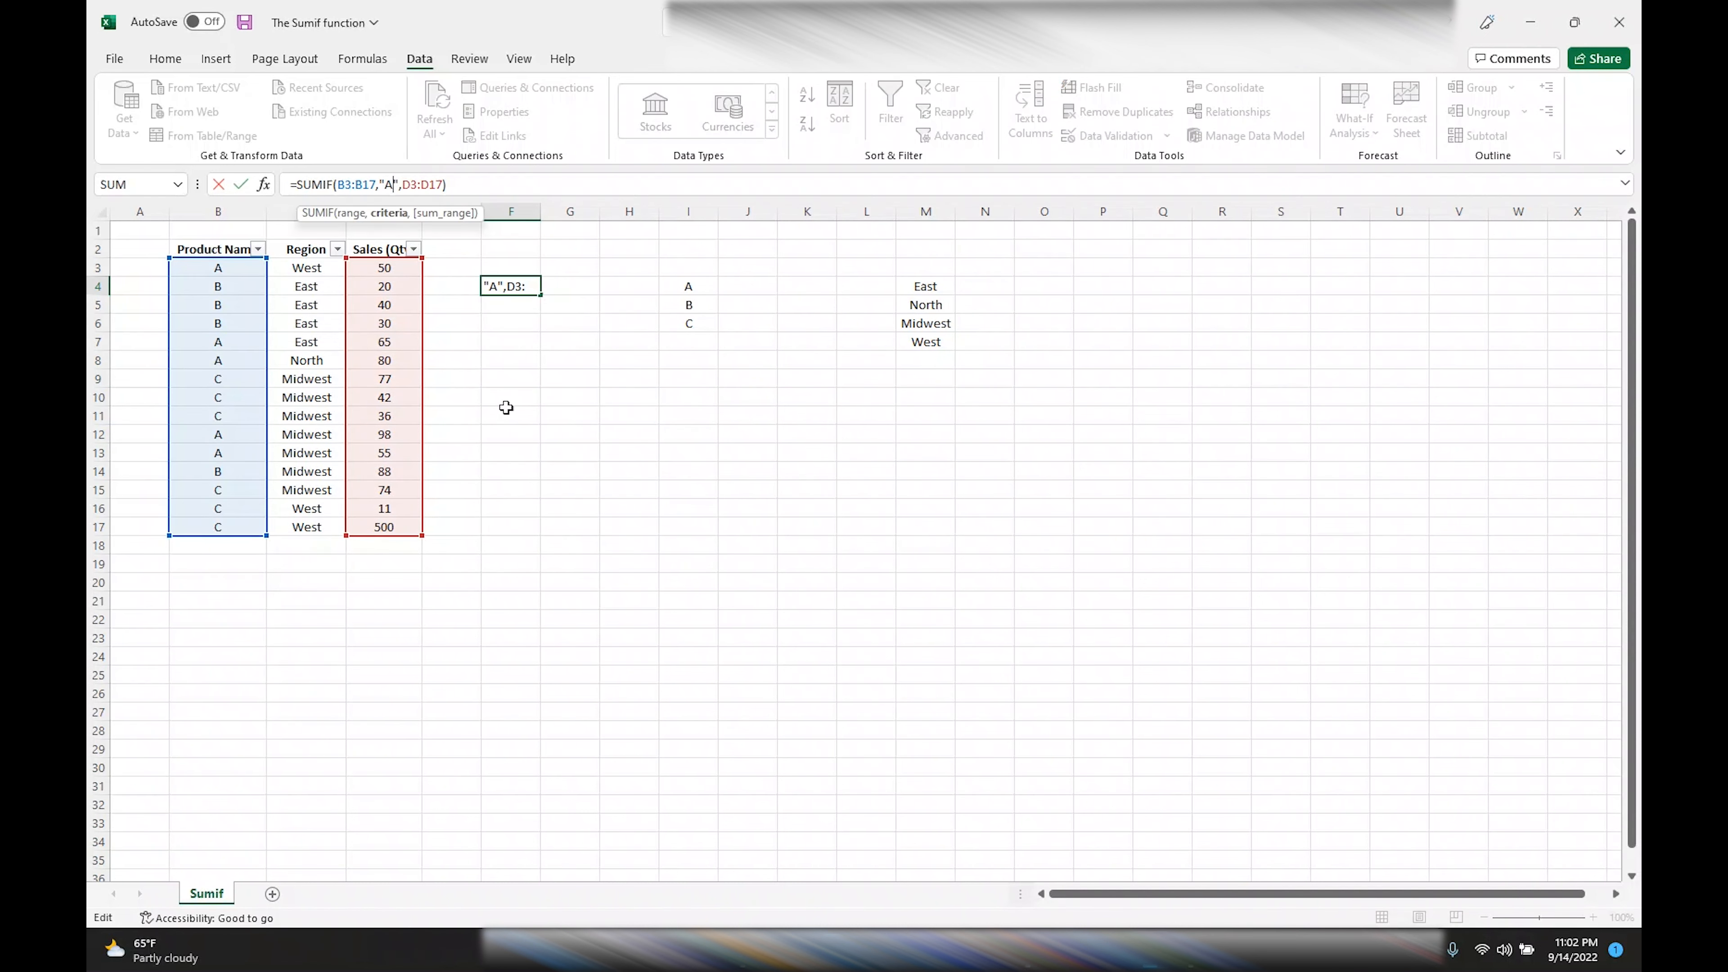
pyautogui.press('BackSpace')
pyautogui.write('B')
pyautogui.press('Return')
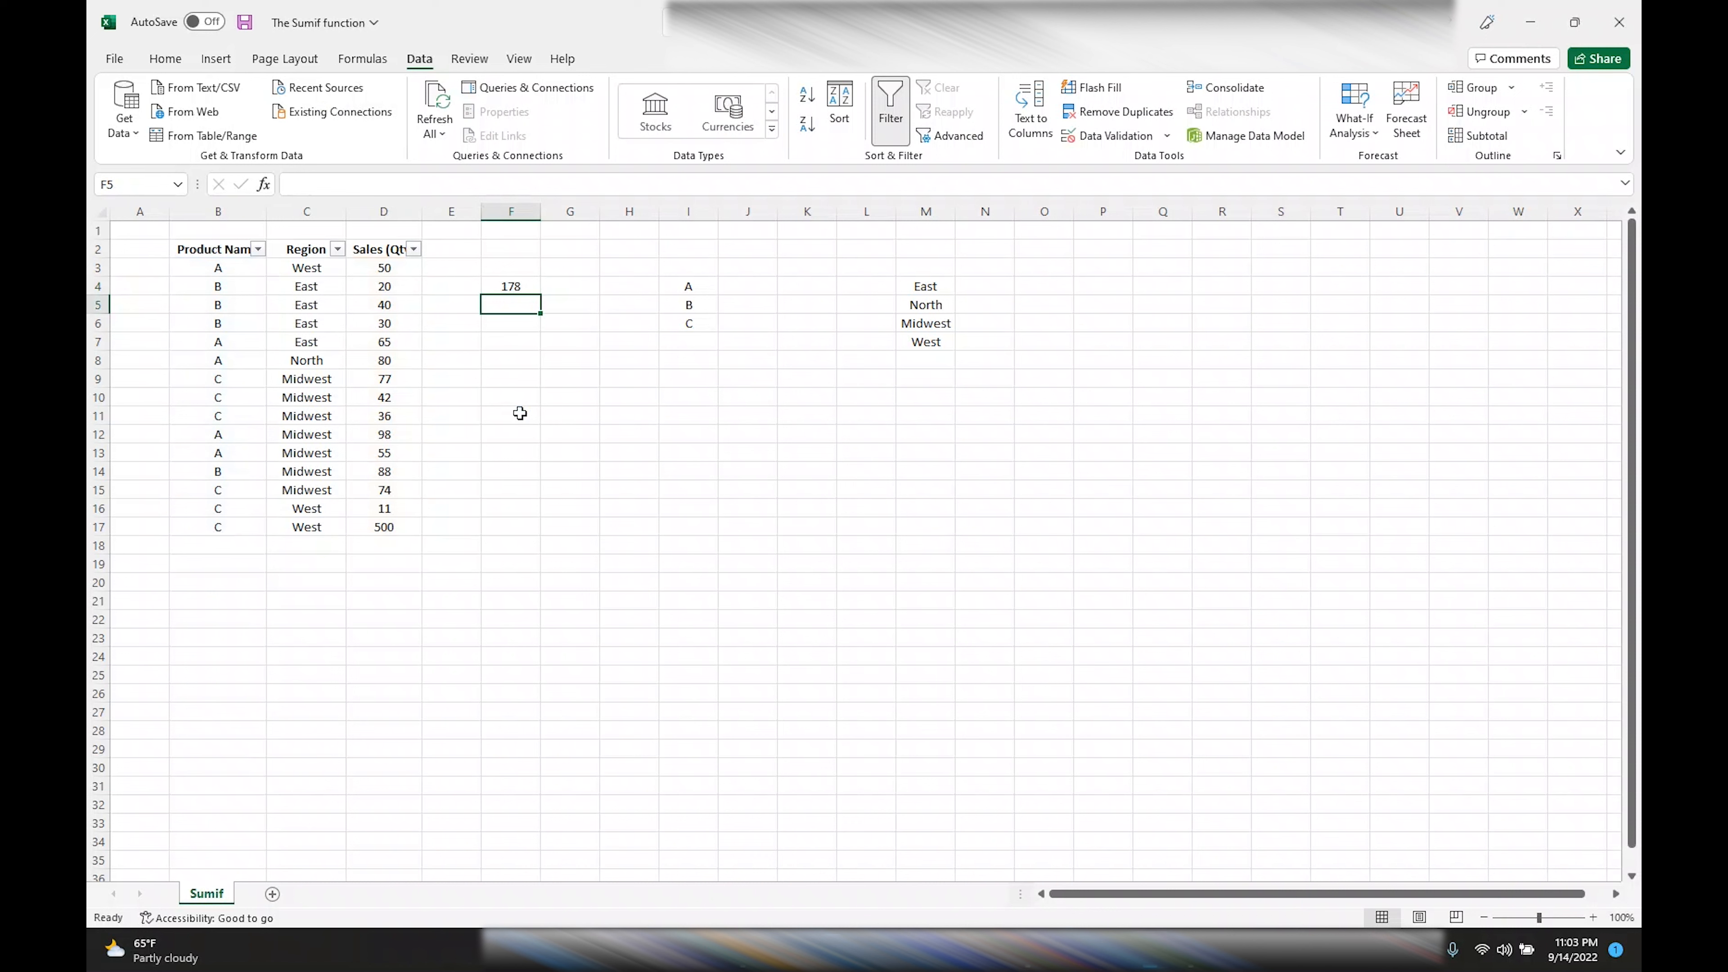
# Filter the Product Name column to show only product B and check the sum of the filtered Sales (Qty) values.
pyautogui.click(512, 286)
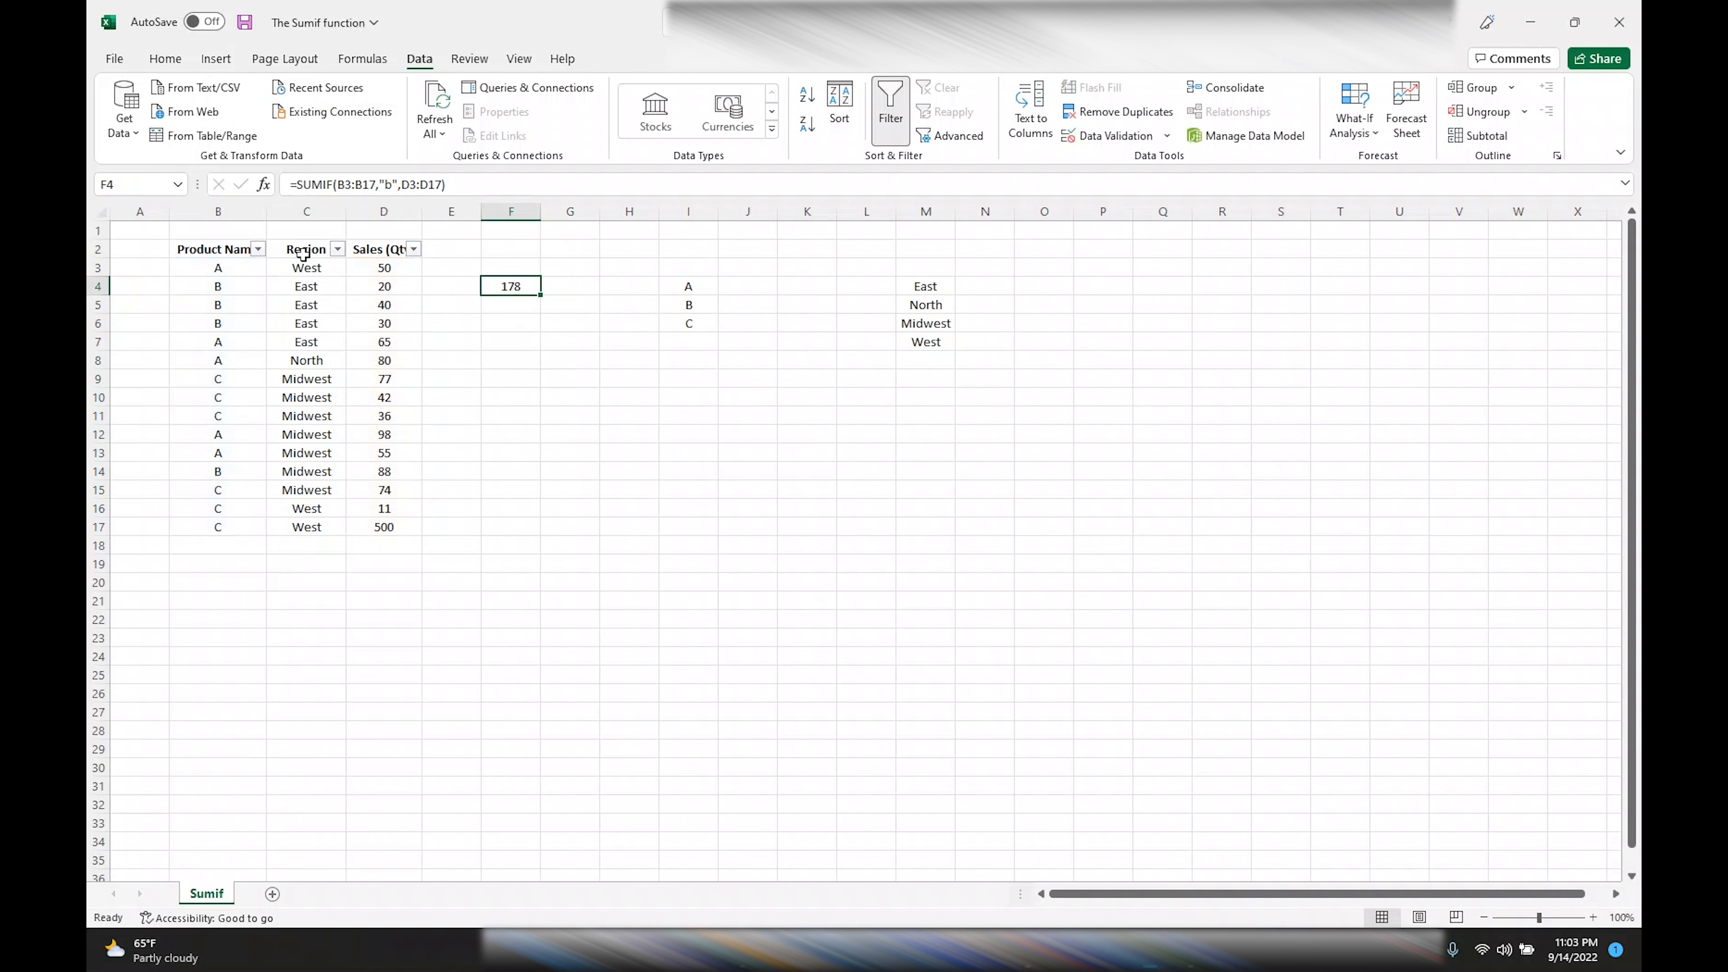
pyautogui.click(258, 250)
pyautogui.click(141, 468)
pyautogui.click(142, 501)
pyautogui.click(215, 639)
pyautogui.click(386, 268)
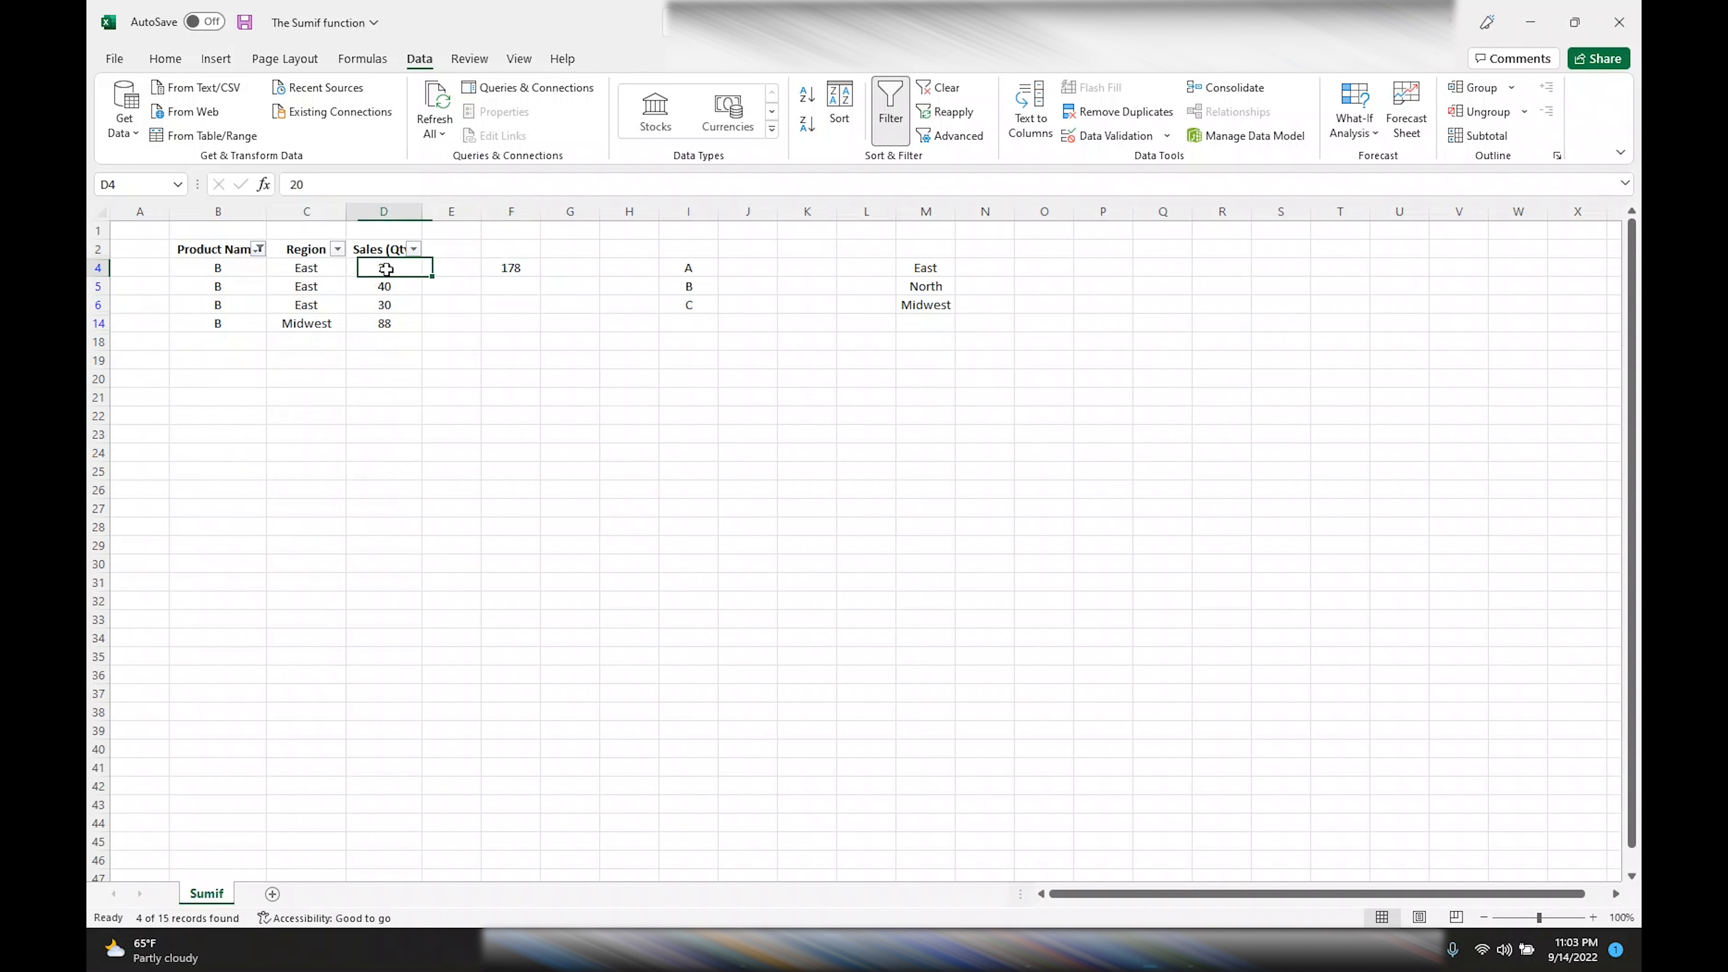
pyautogui.moveTo(386, 269); pyautogui.dragTo(385, 324)
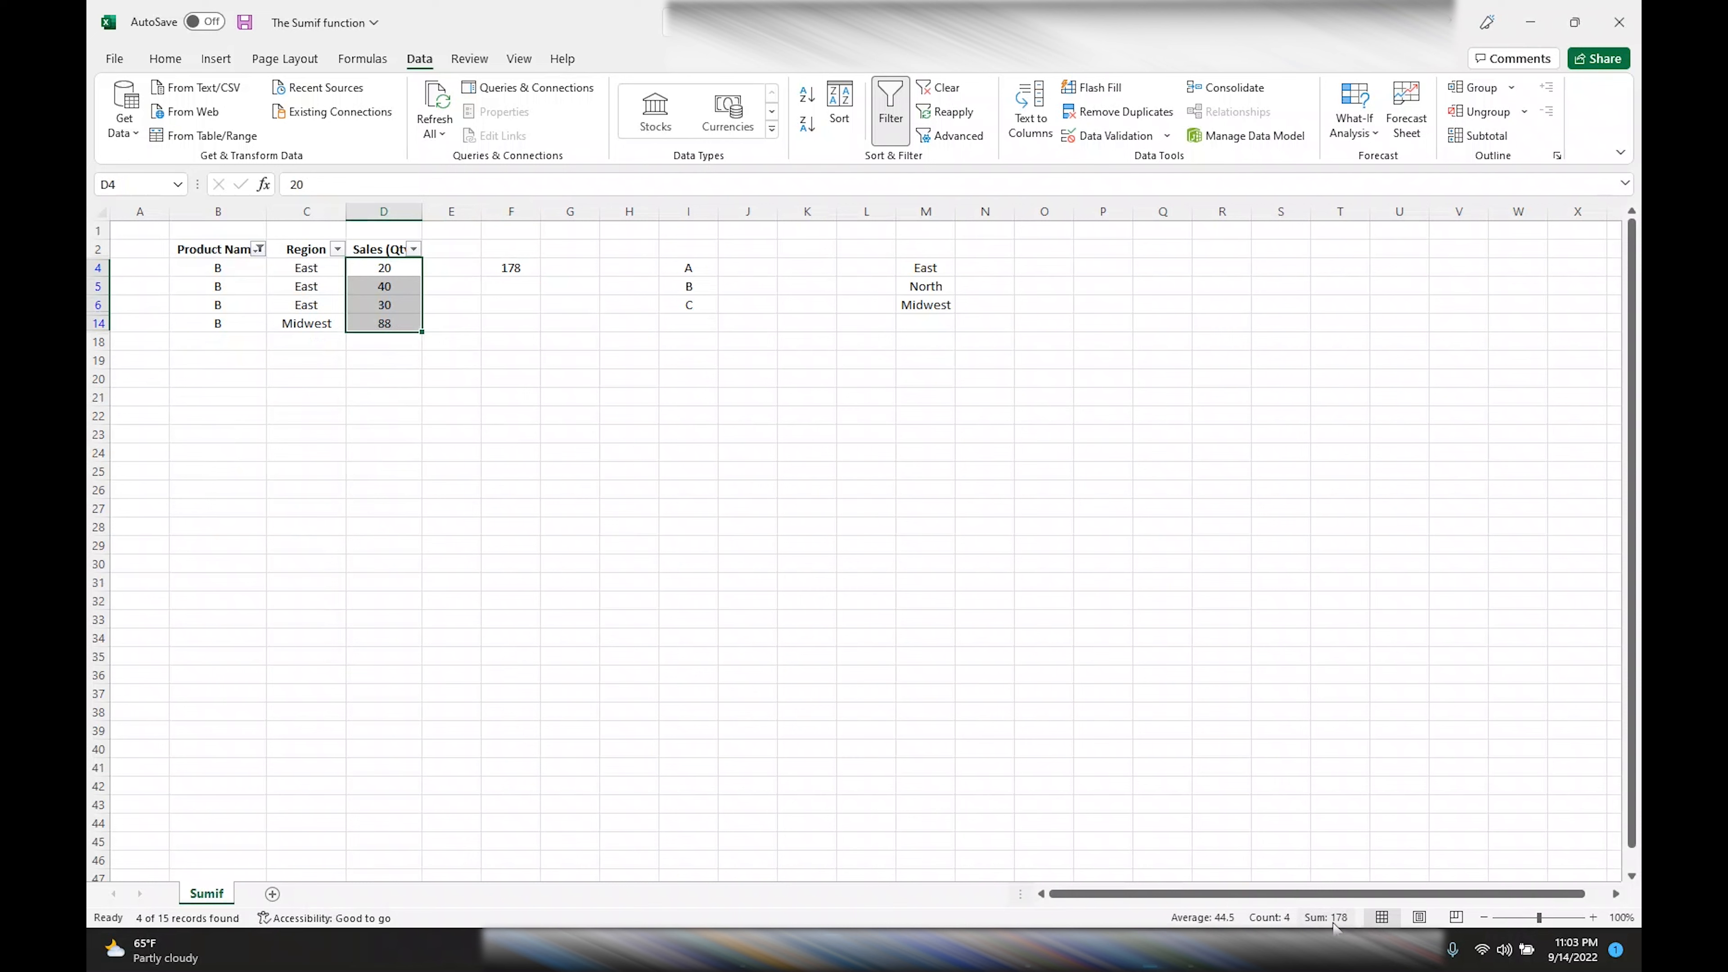
# Remove the filters from the sales table's header row so all records are shown.
pyautogui.click(420, 251)
pyautogui.hotkey('ctrl', 'shift', 'l')
pyautogui.hotkey('ctrl', 'shift', 'l')
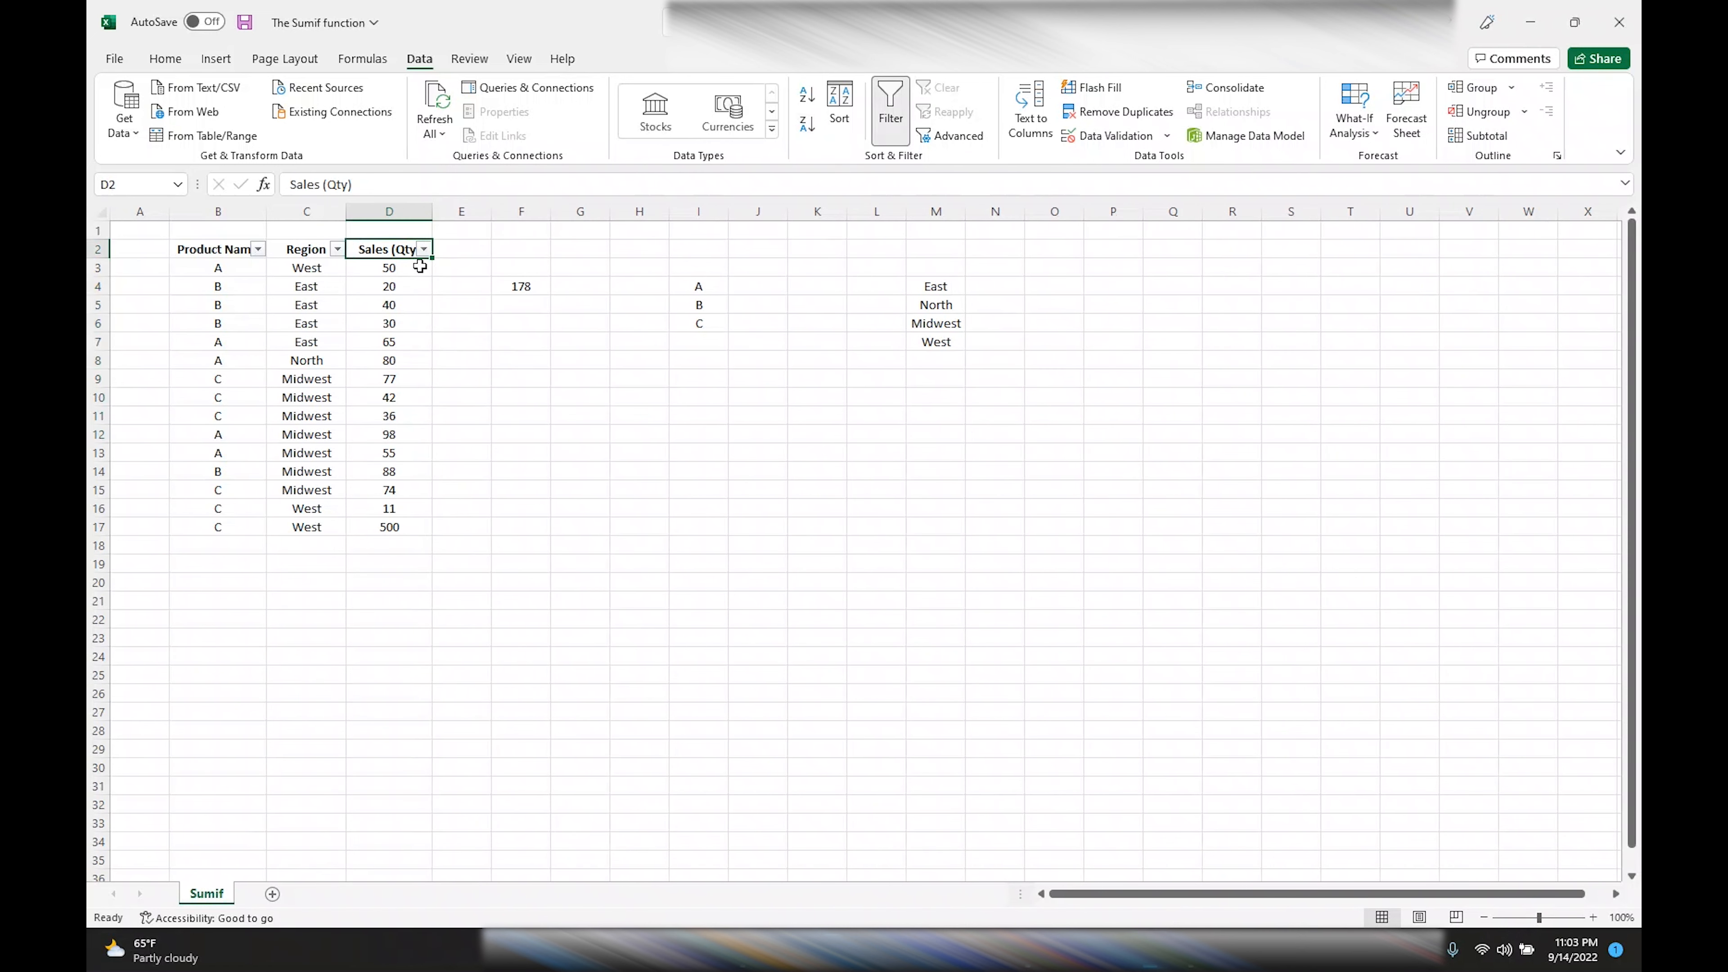
pyautogui.click(897, 121)
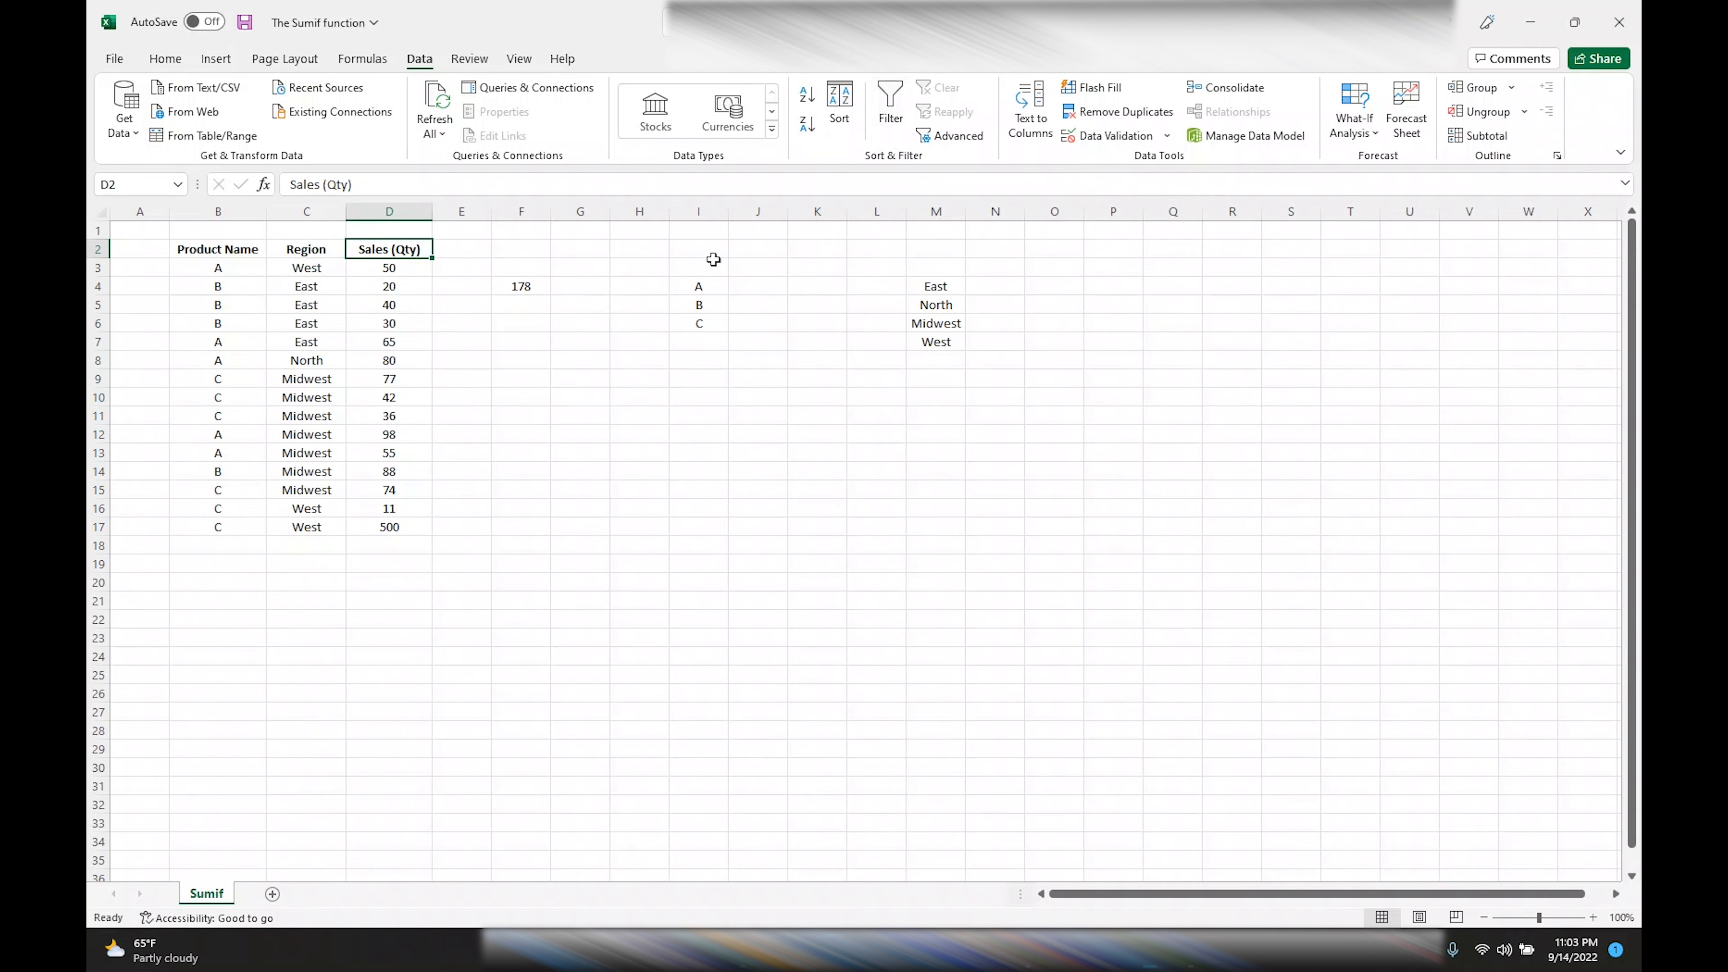
# Enter =SUMIF(C3:C17,"midwest",D3:D17) in F5 and center the cell's contents.
pyautogui.click(517, 306)
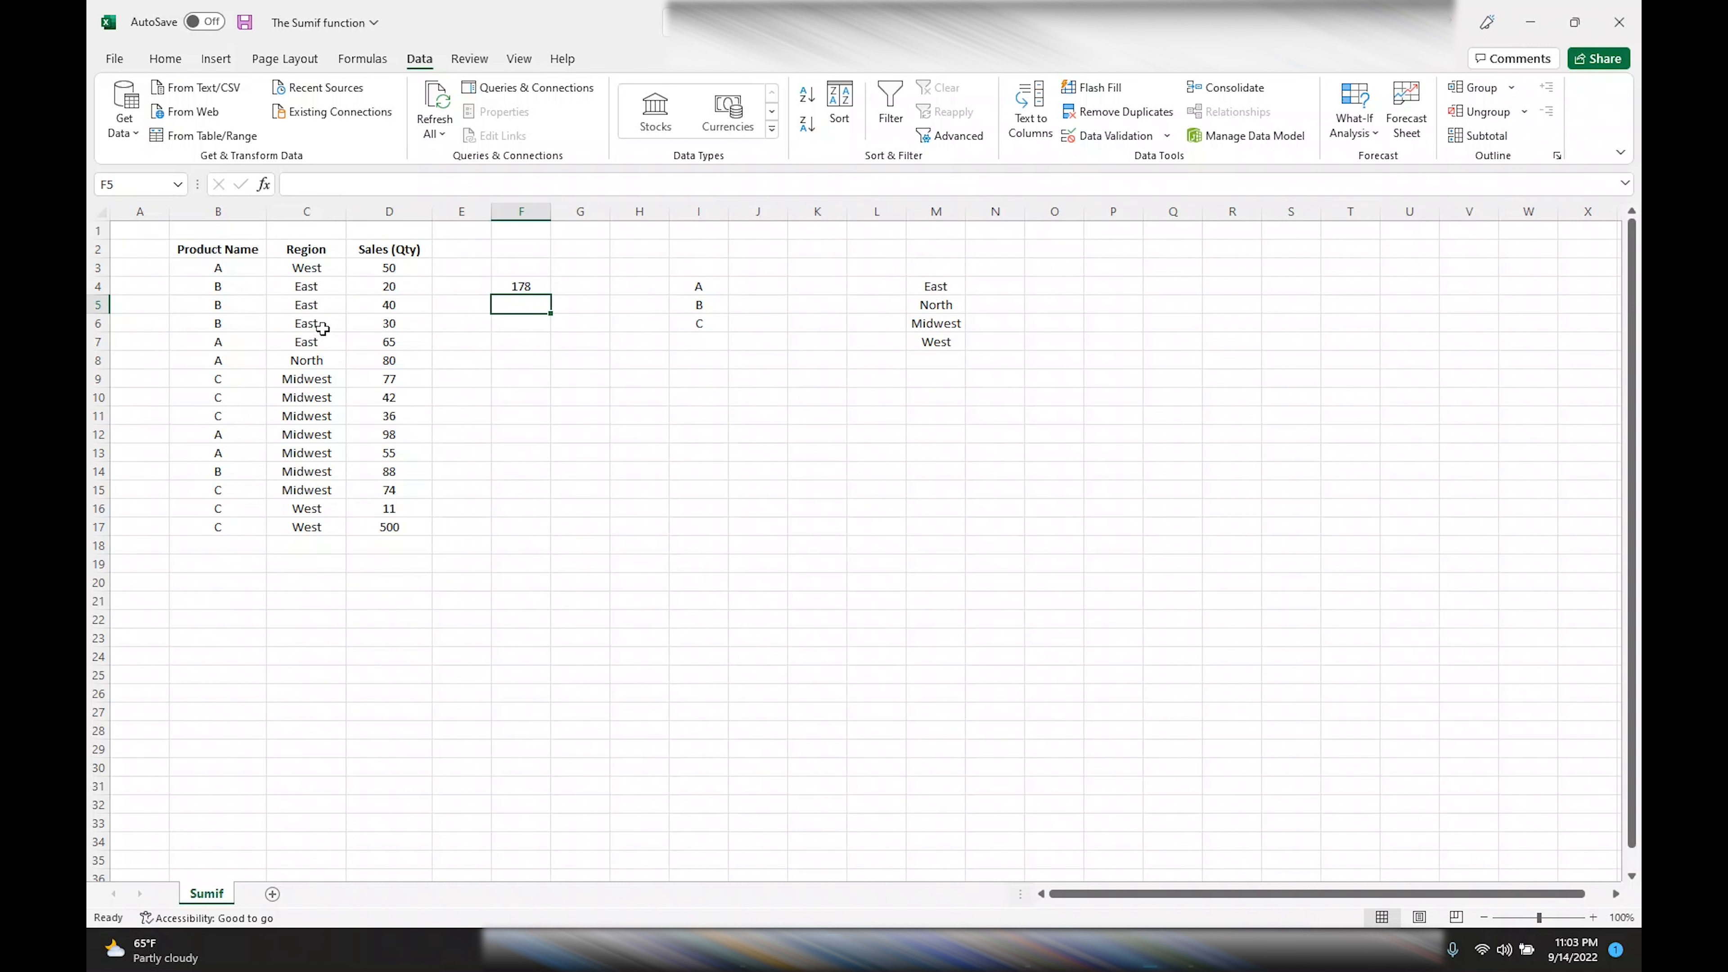
pyautogui.write('=')
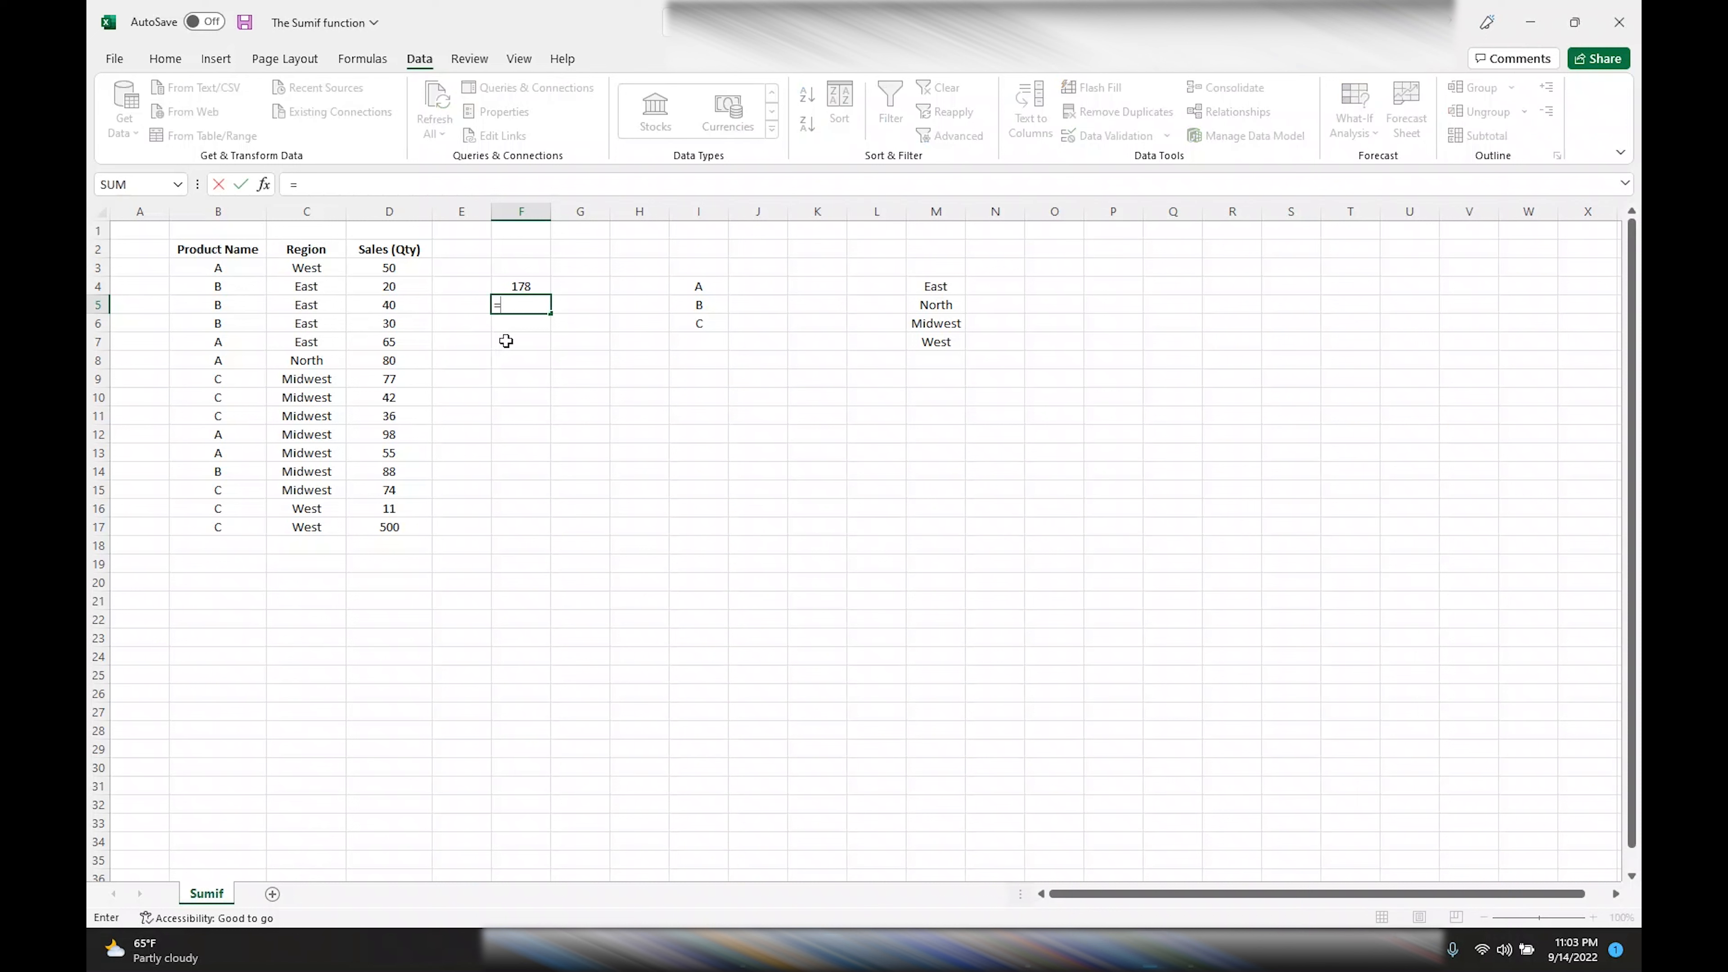
pyautogui.write('sumif(')
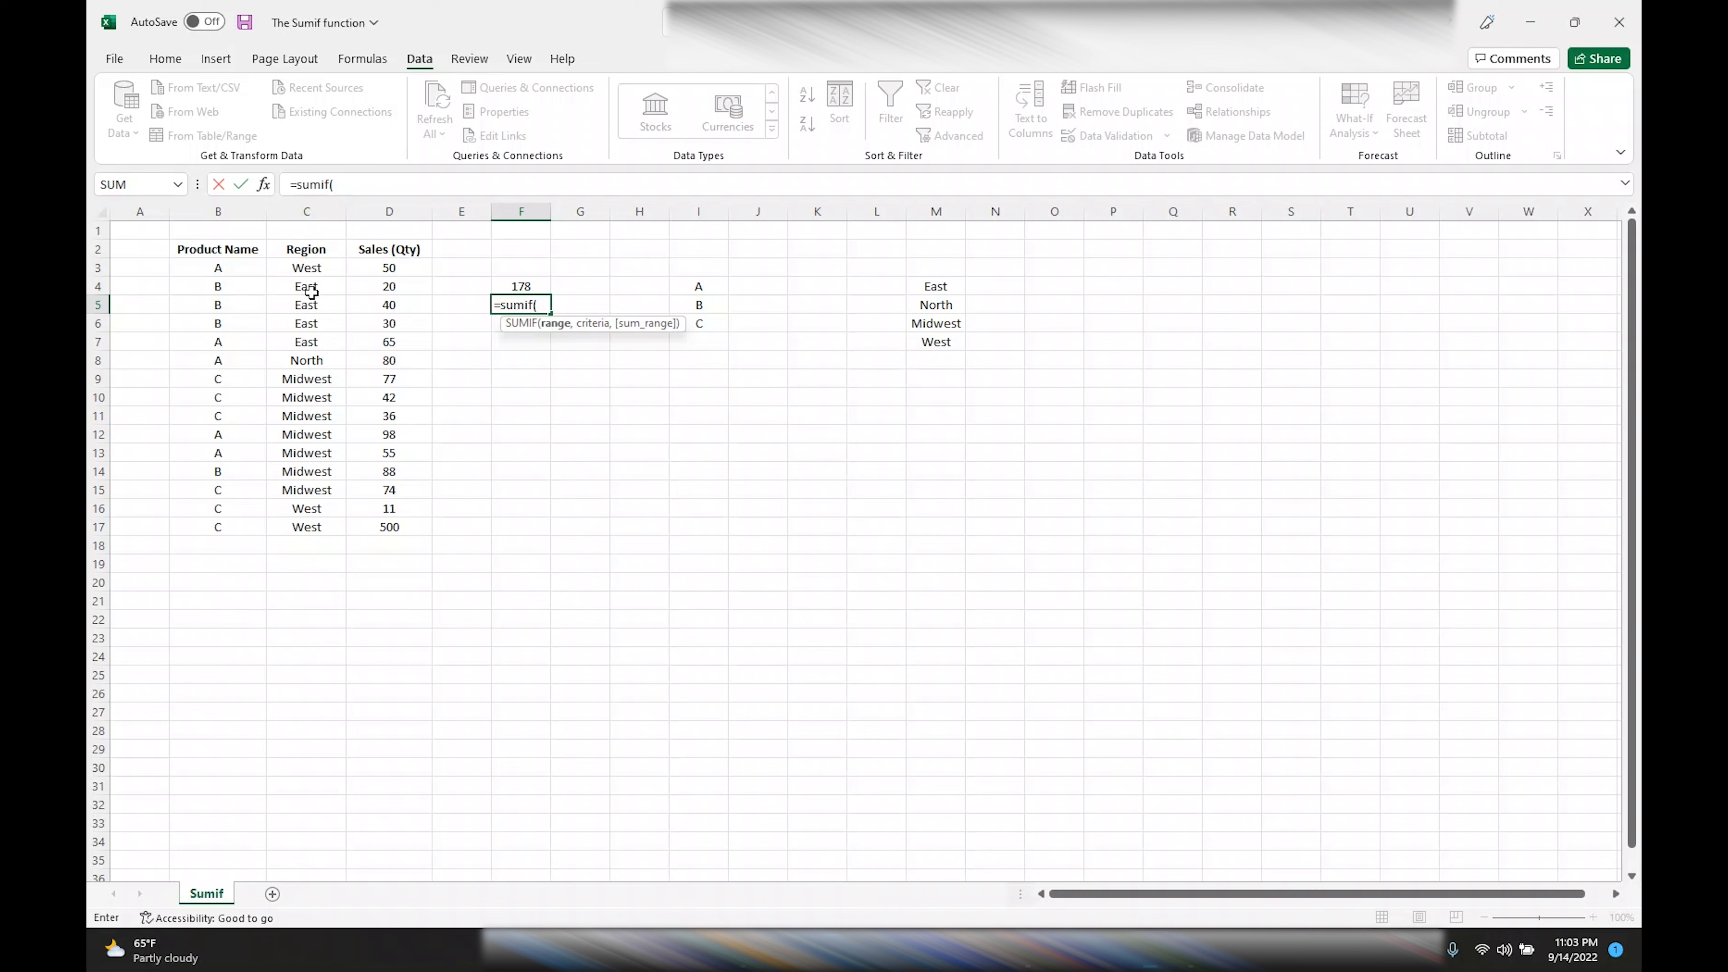
pyautogui.moveTo(305, 268); pyautogui.dragTo(311, 529)
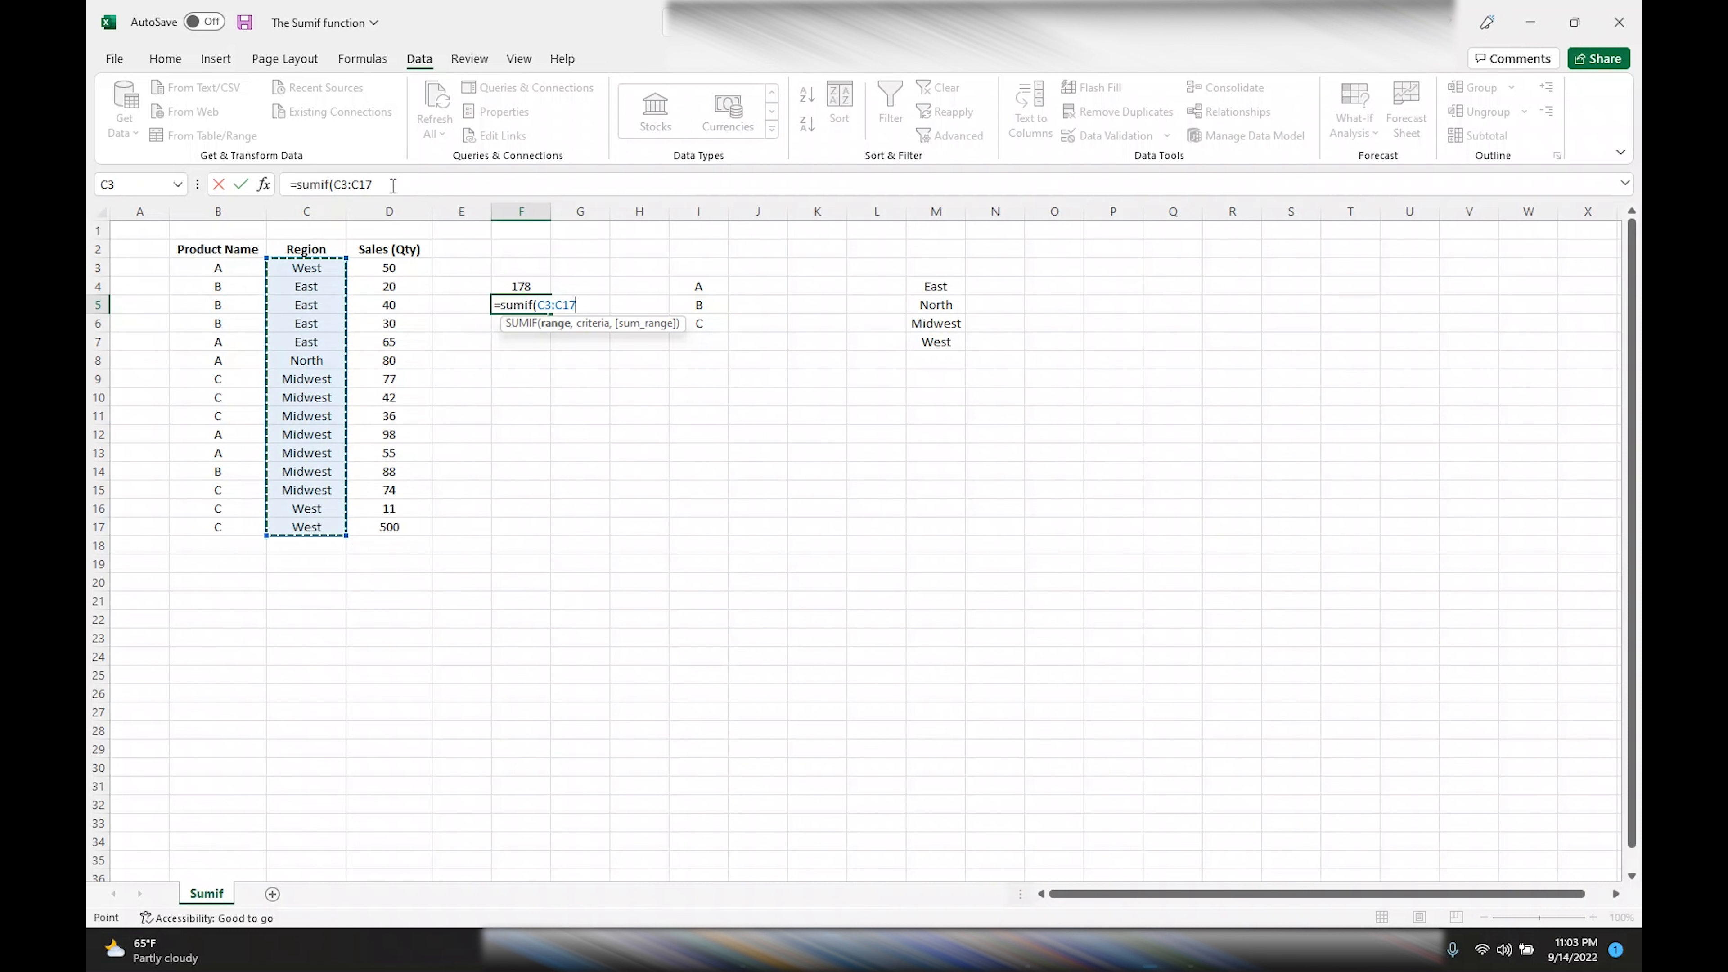
pyautogui.click(393, 185)
pyautogui.write(',')
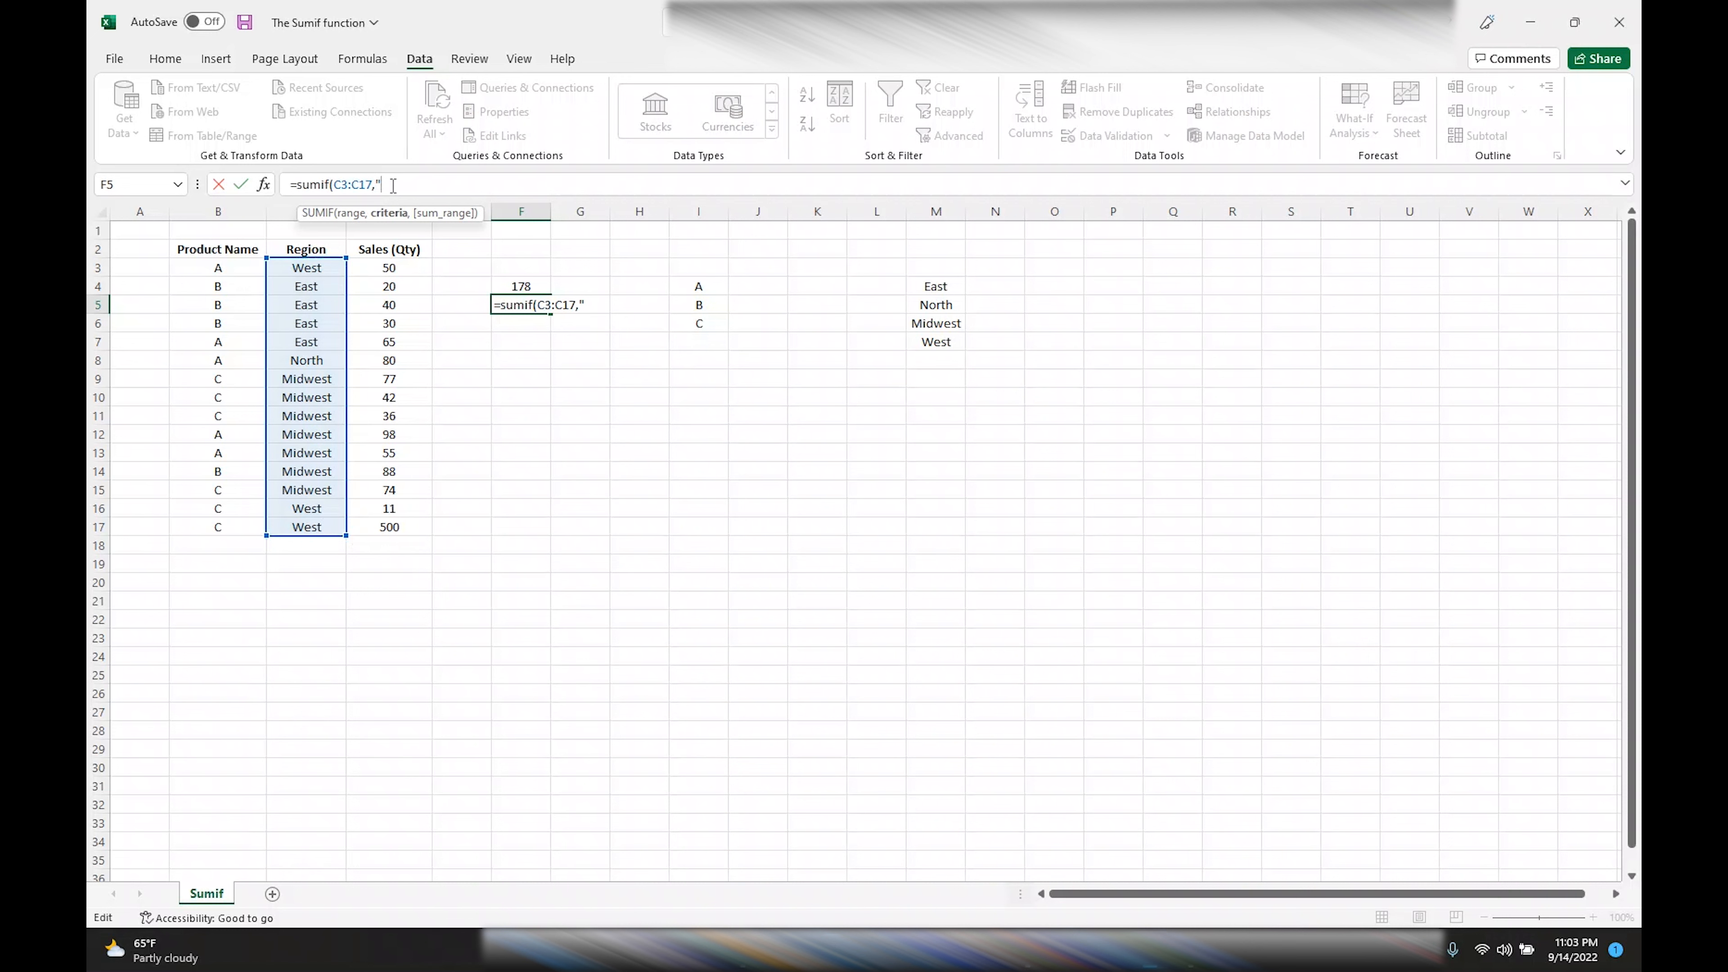
pyautogui.write('"midwestern)')
pyautogui.write(',')
pyautogui.moveTo(398, 267); pyautogui.dragTo(388, 537)
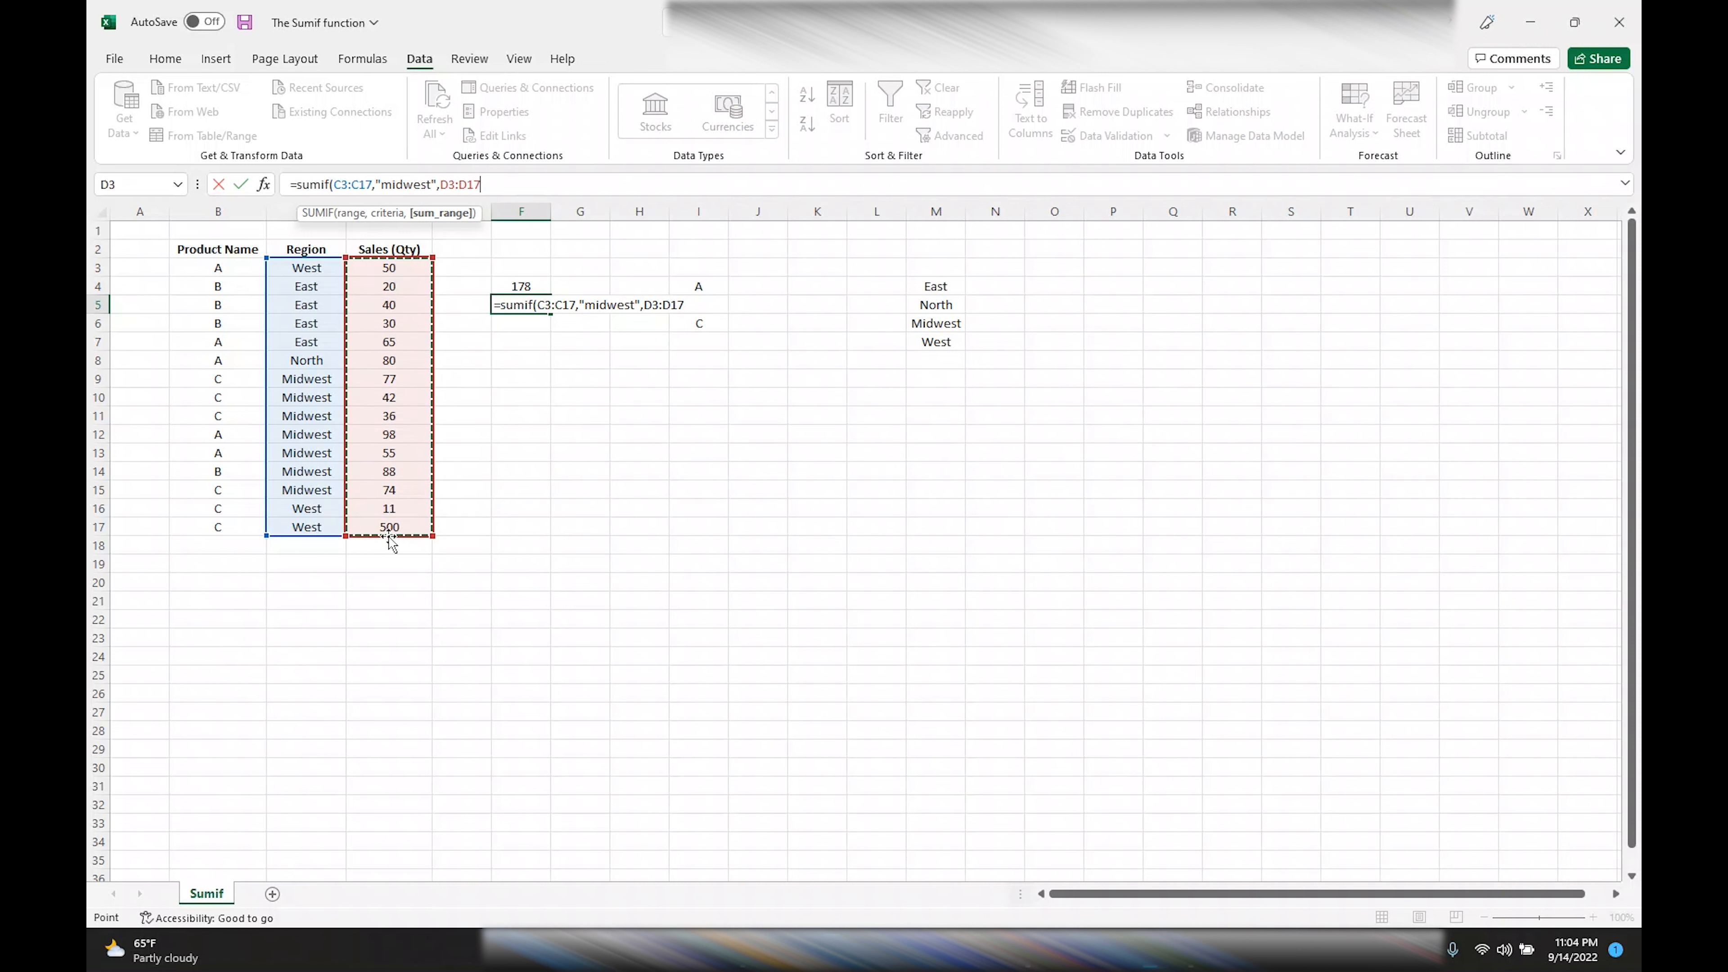
pyautogui.write(')')
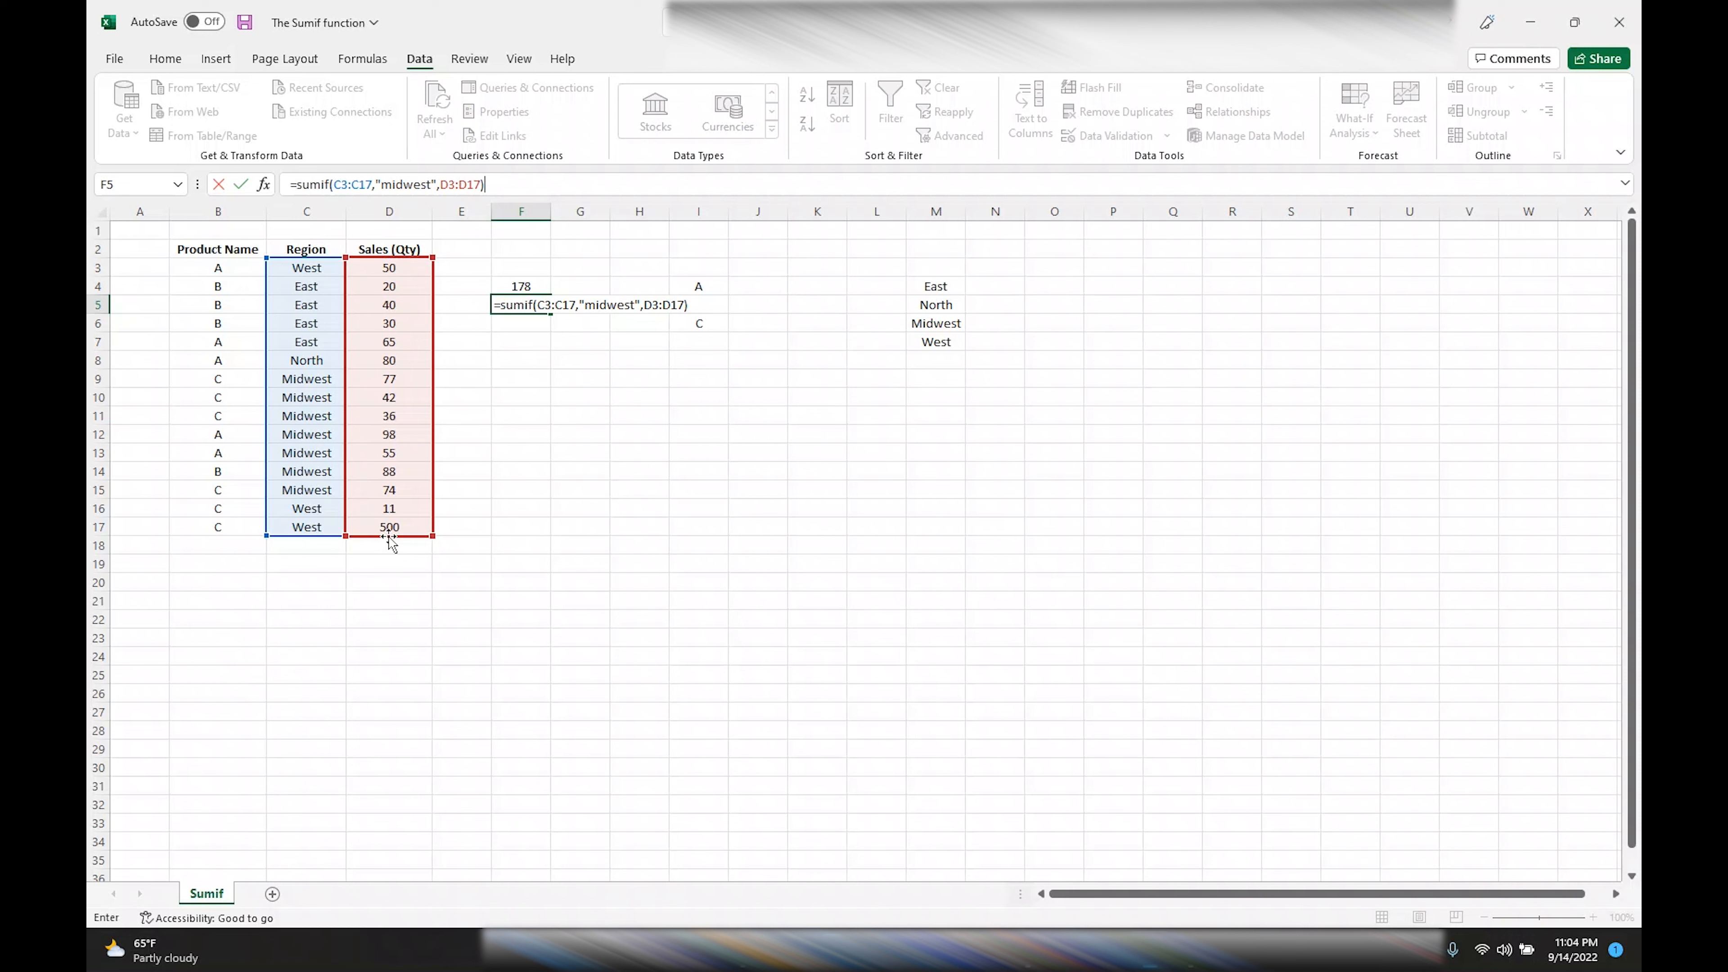
pyautogui.press('Return')
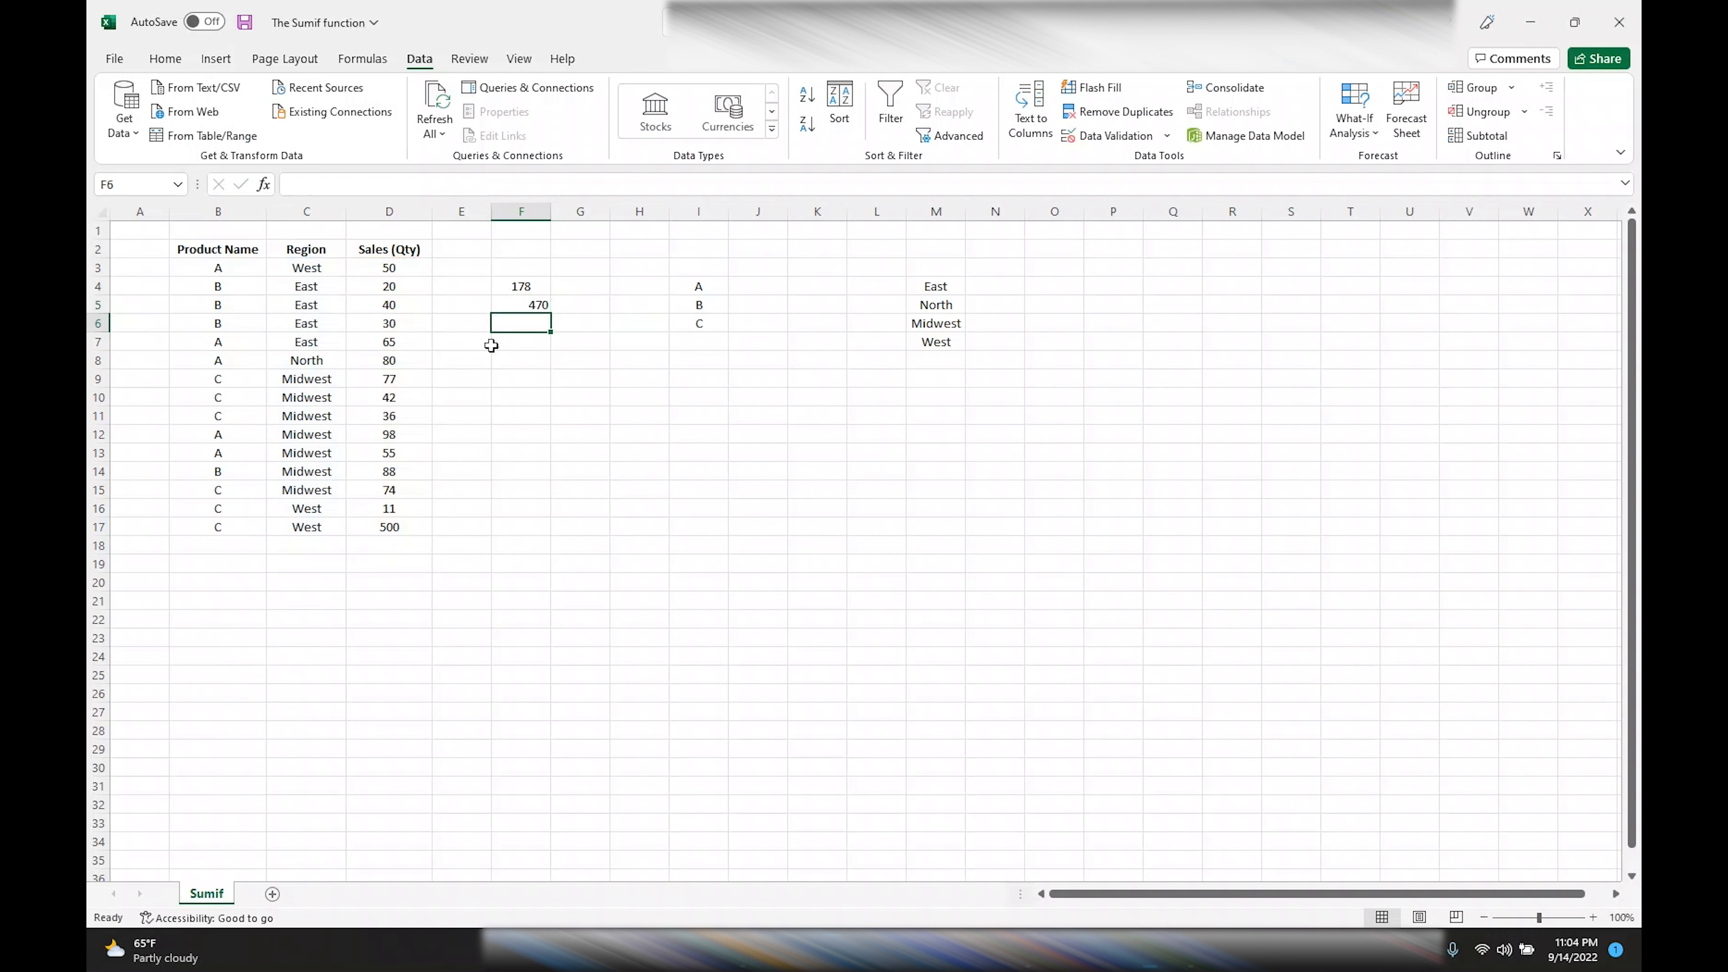
pyautogui.click(512, 303)
pyautogui.click(166, 59)
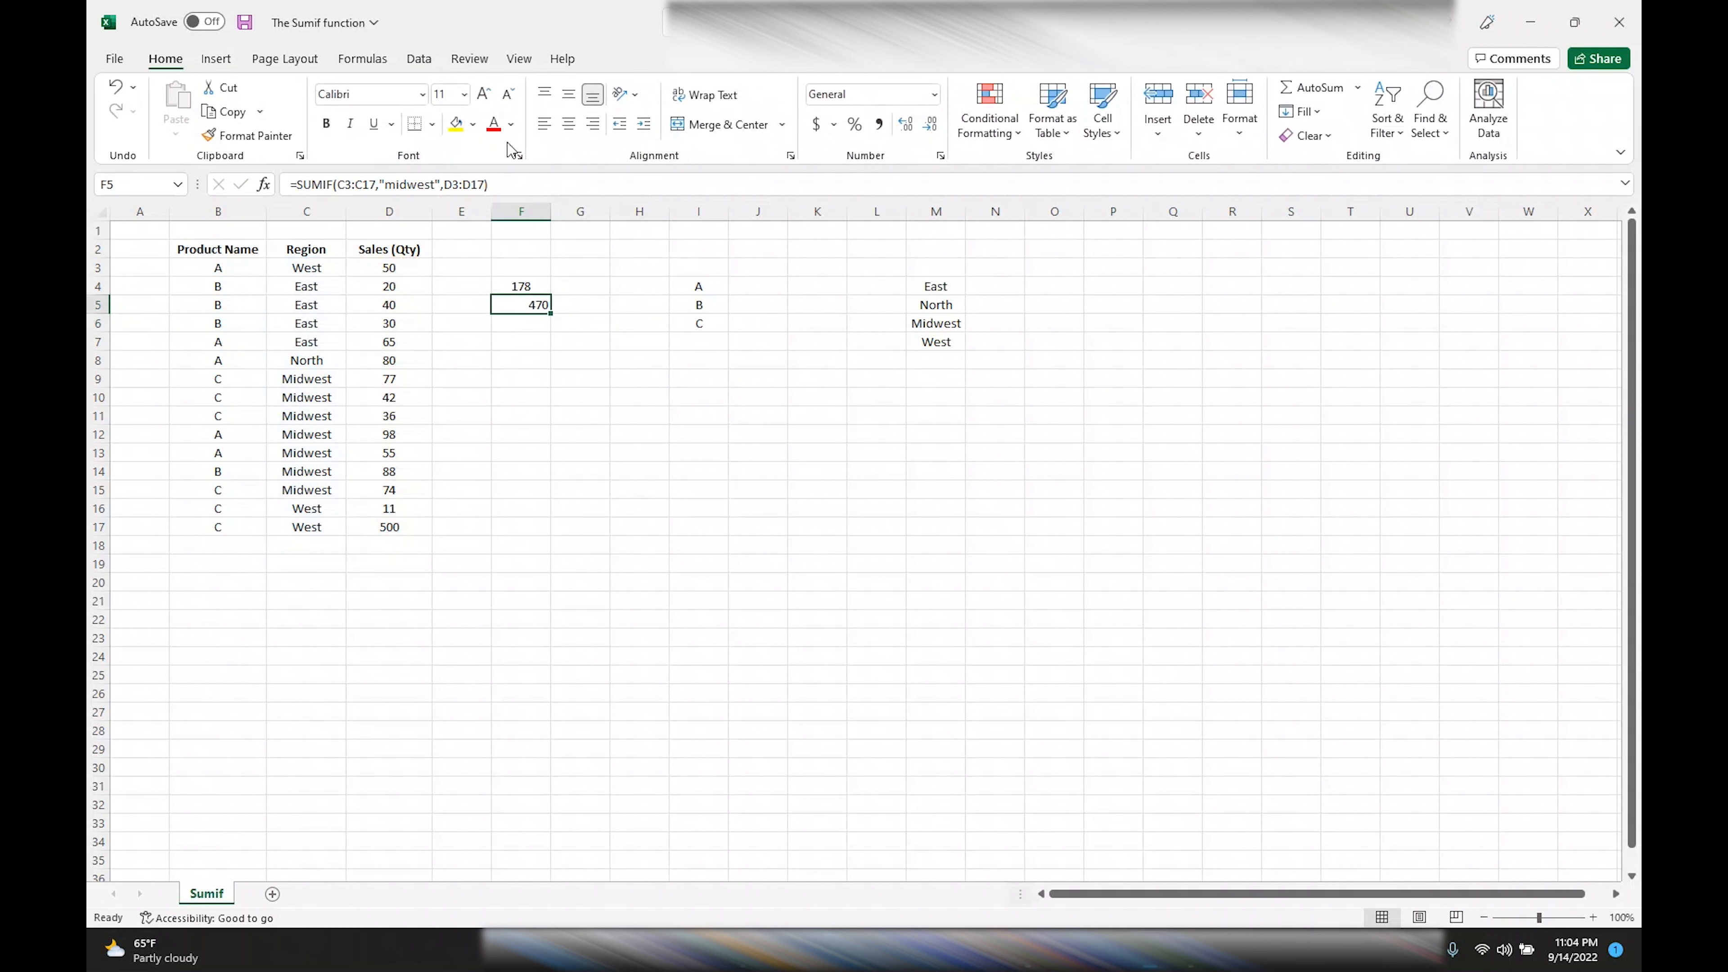
# Add filters to the header row B2:D2 of the sales table again.
pyautogui.click(264, 253)
pyautogui.moveTo(266, 254); pyautogui.dragTo(429, 254)
pyautogui.click(419, 58)
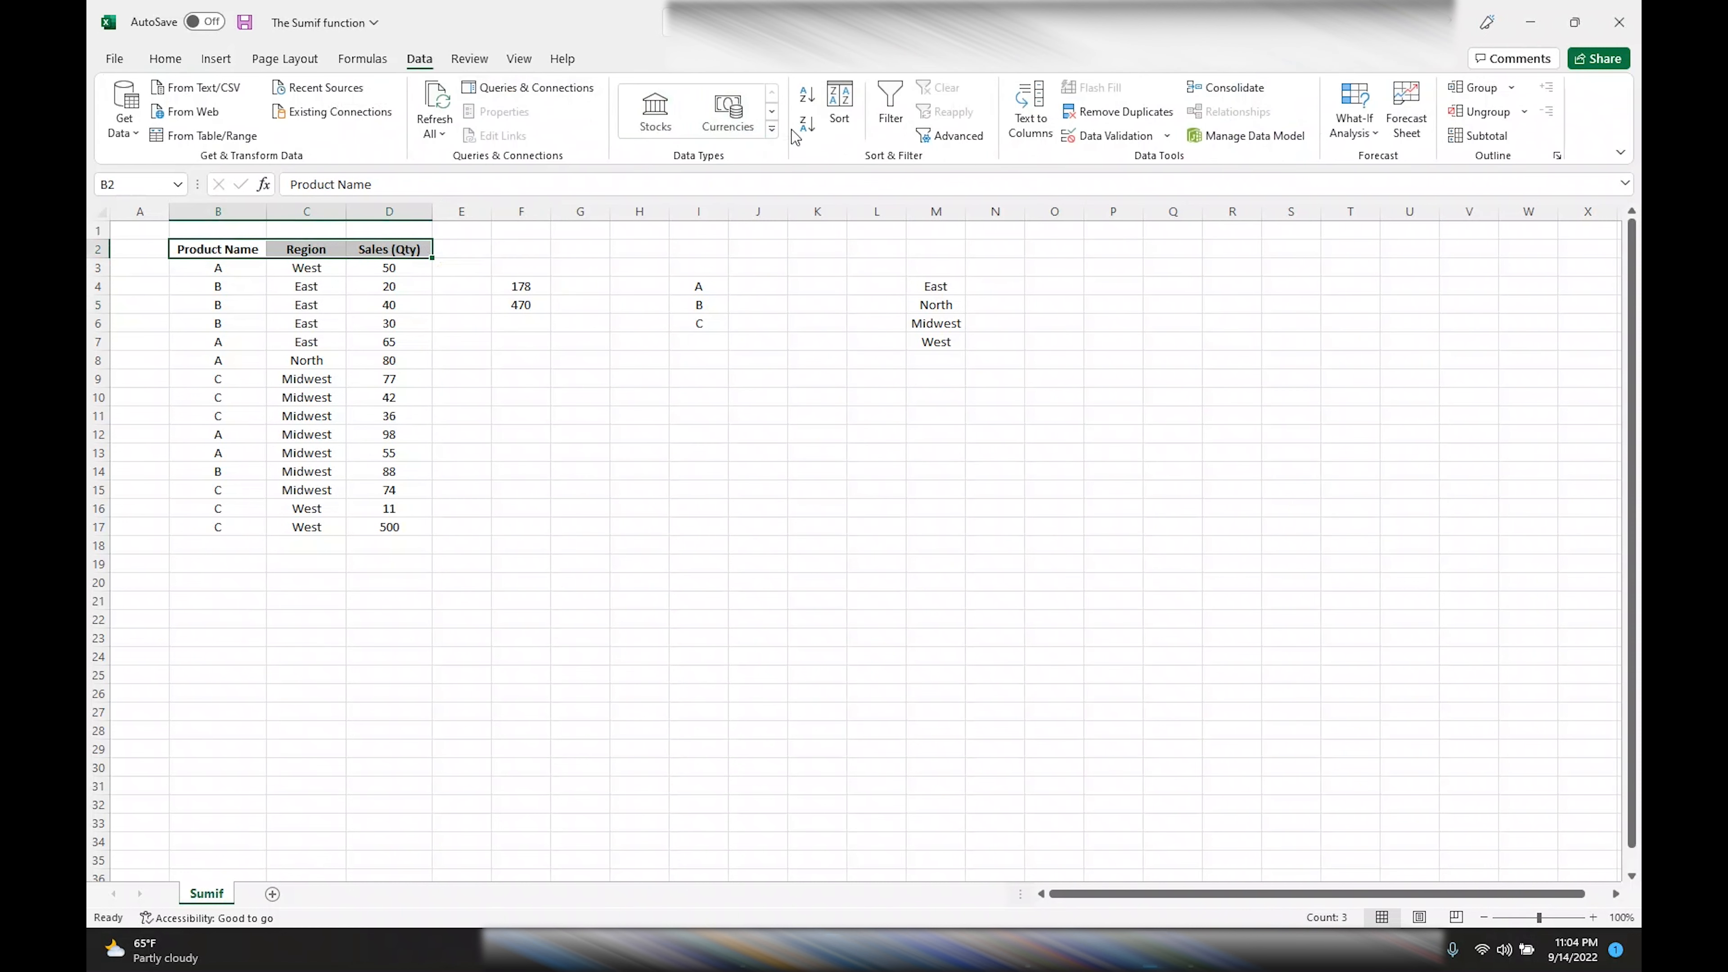
pyautogui.click(891, 116)
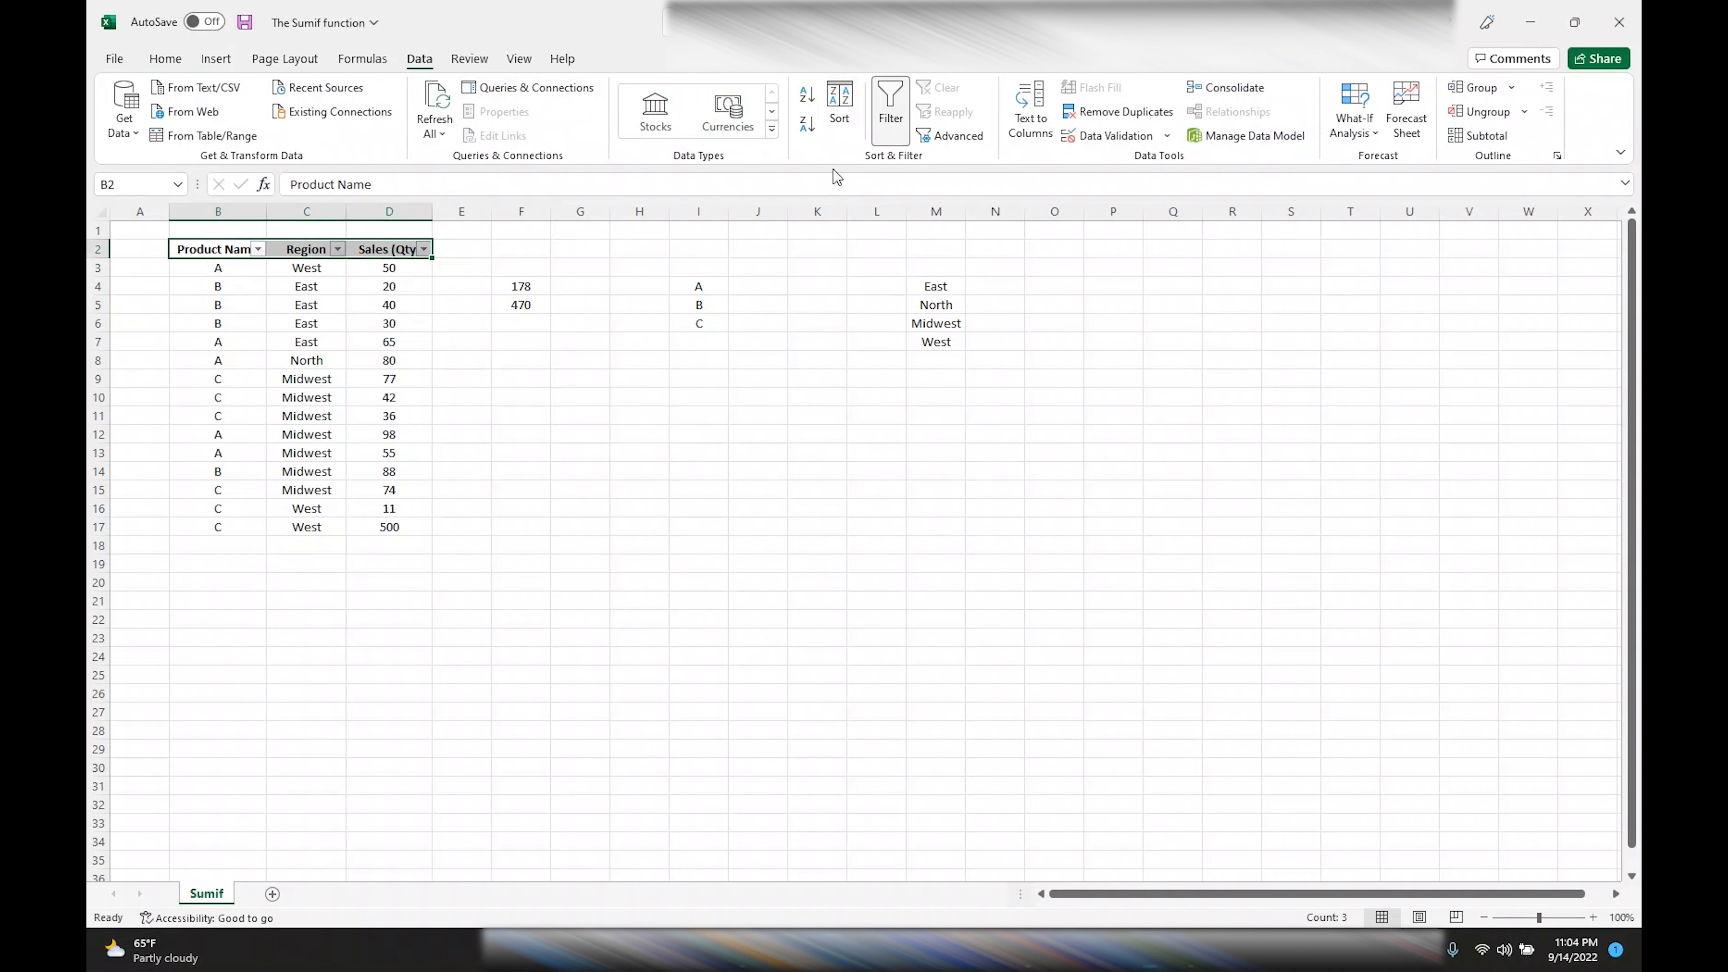
# Filter the Region column to show only Midwest and check the sum of the filtered Sales (Qty) values.
pyautogui.click(338, 249)
pyautogui.click(154, 467)
pyautogui.click(153, 501)
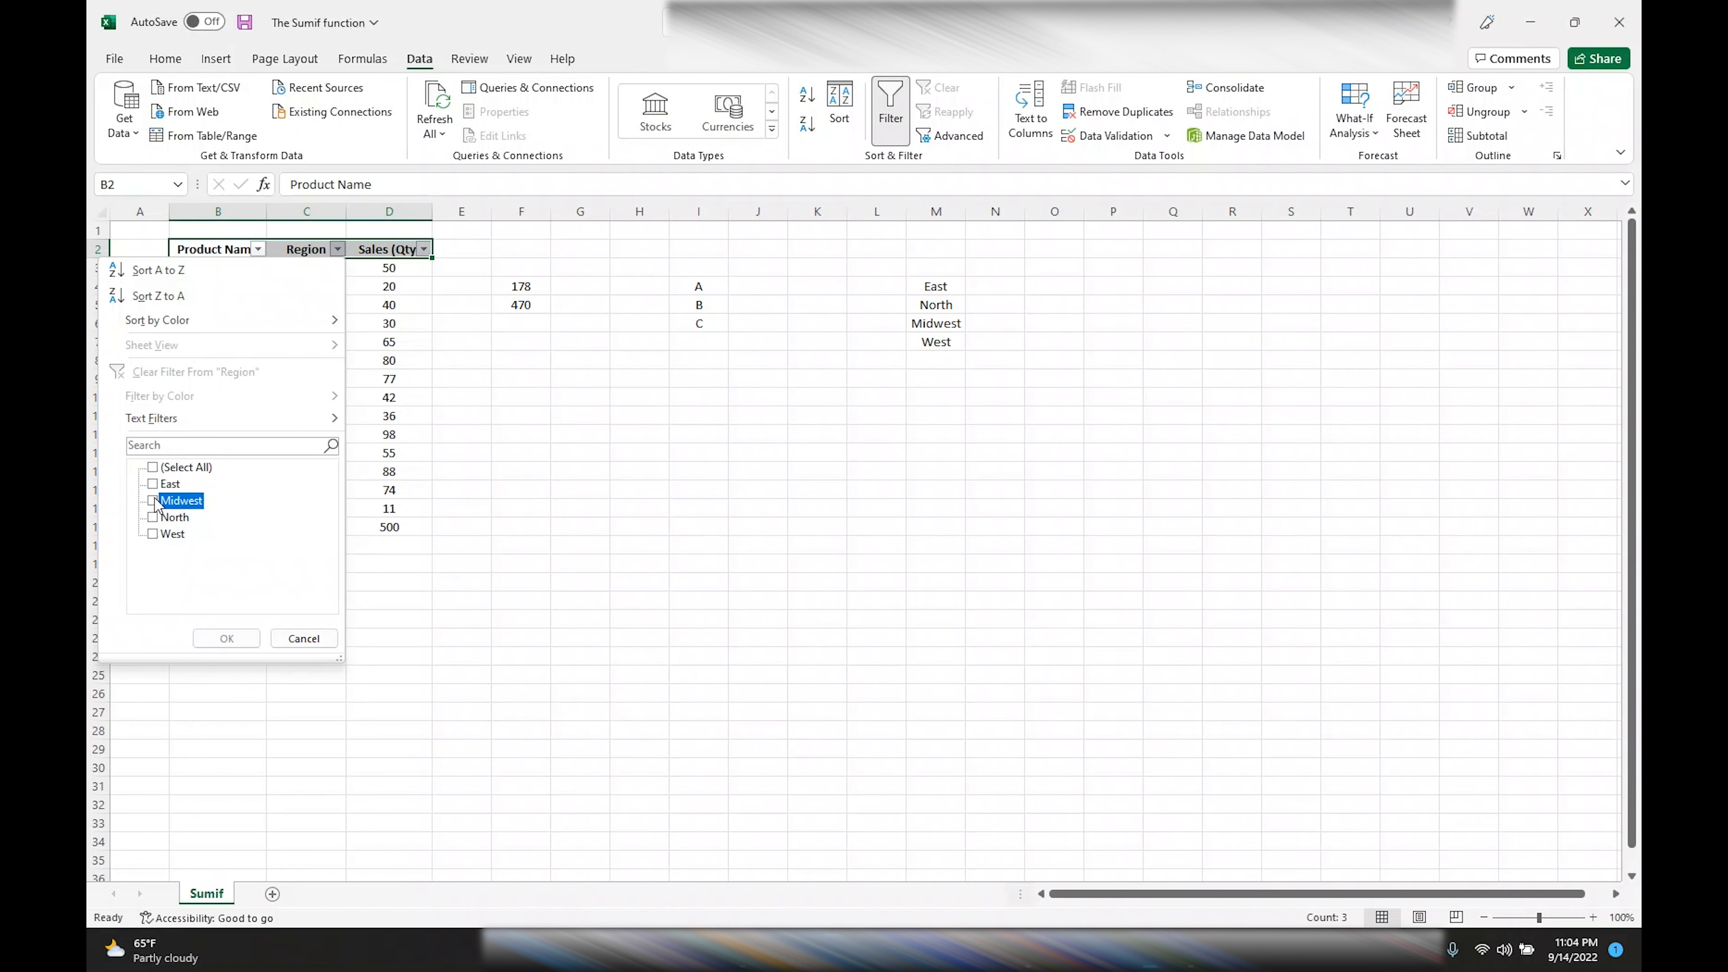
pyautogui.click(249, 643)
pyautogui.moveTo(391, 268); pyautogui.dragTo(392, 393)
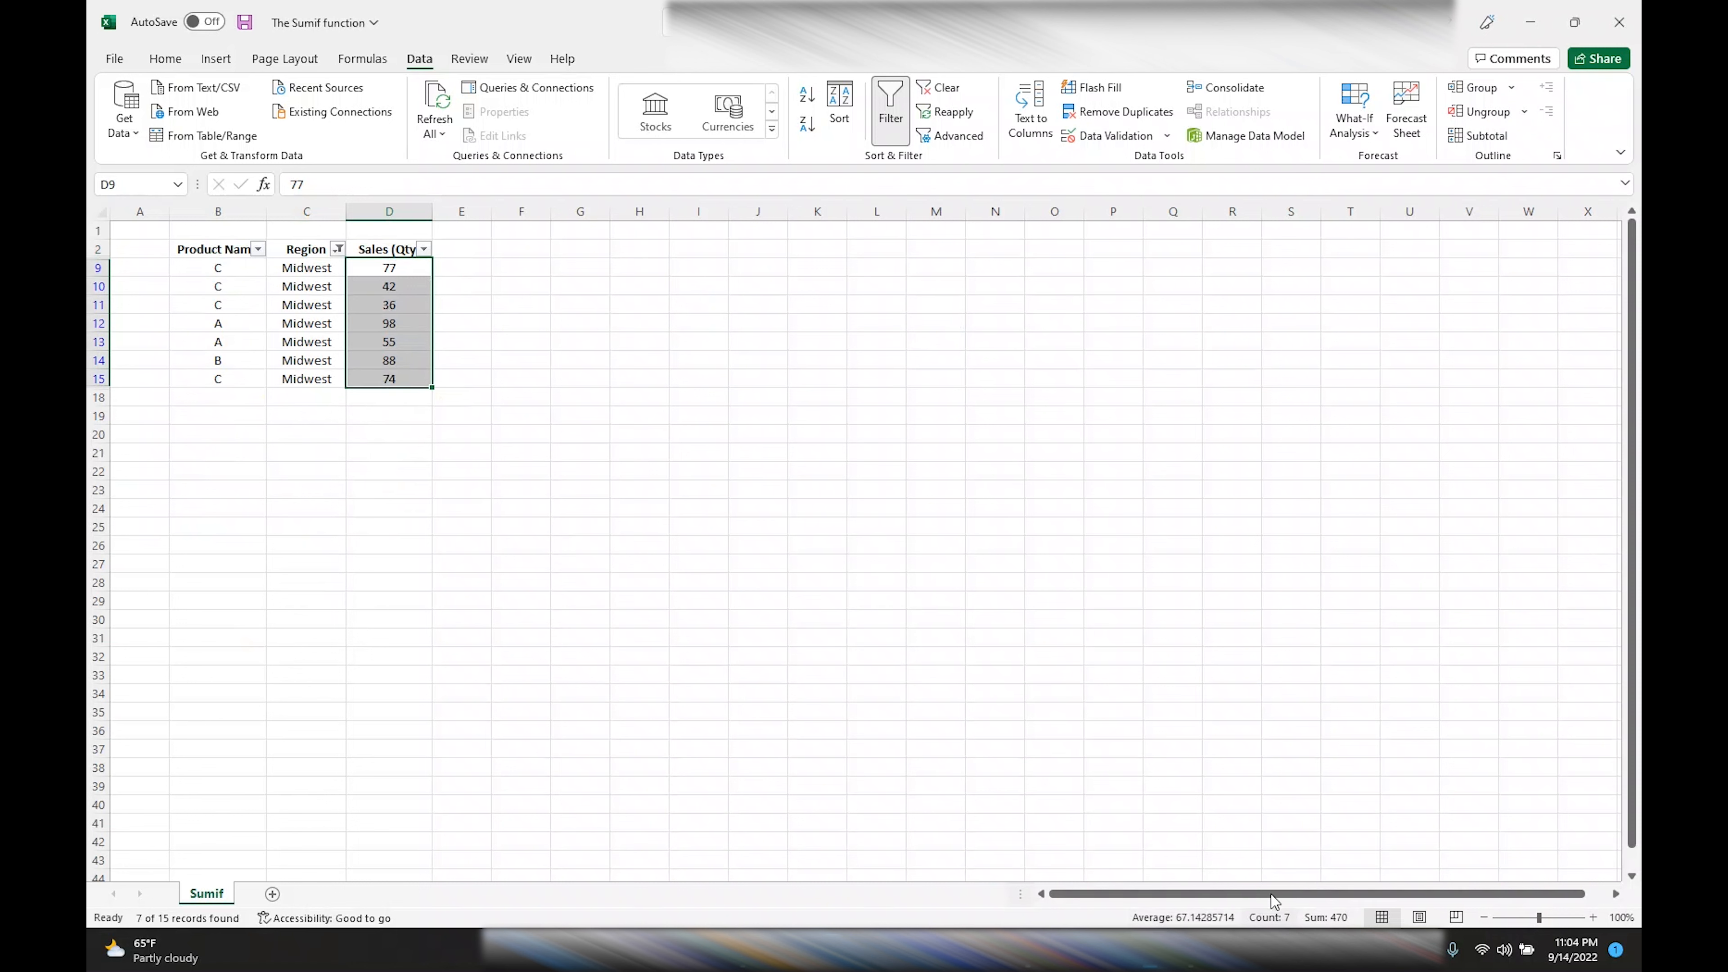
# Clear the Region filter and review the SUMIF formulas in F5 and F4.
pyautogui.click(942, 91)
pyautogui.click(521, 308)
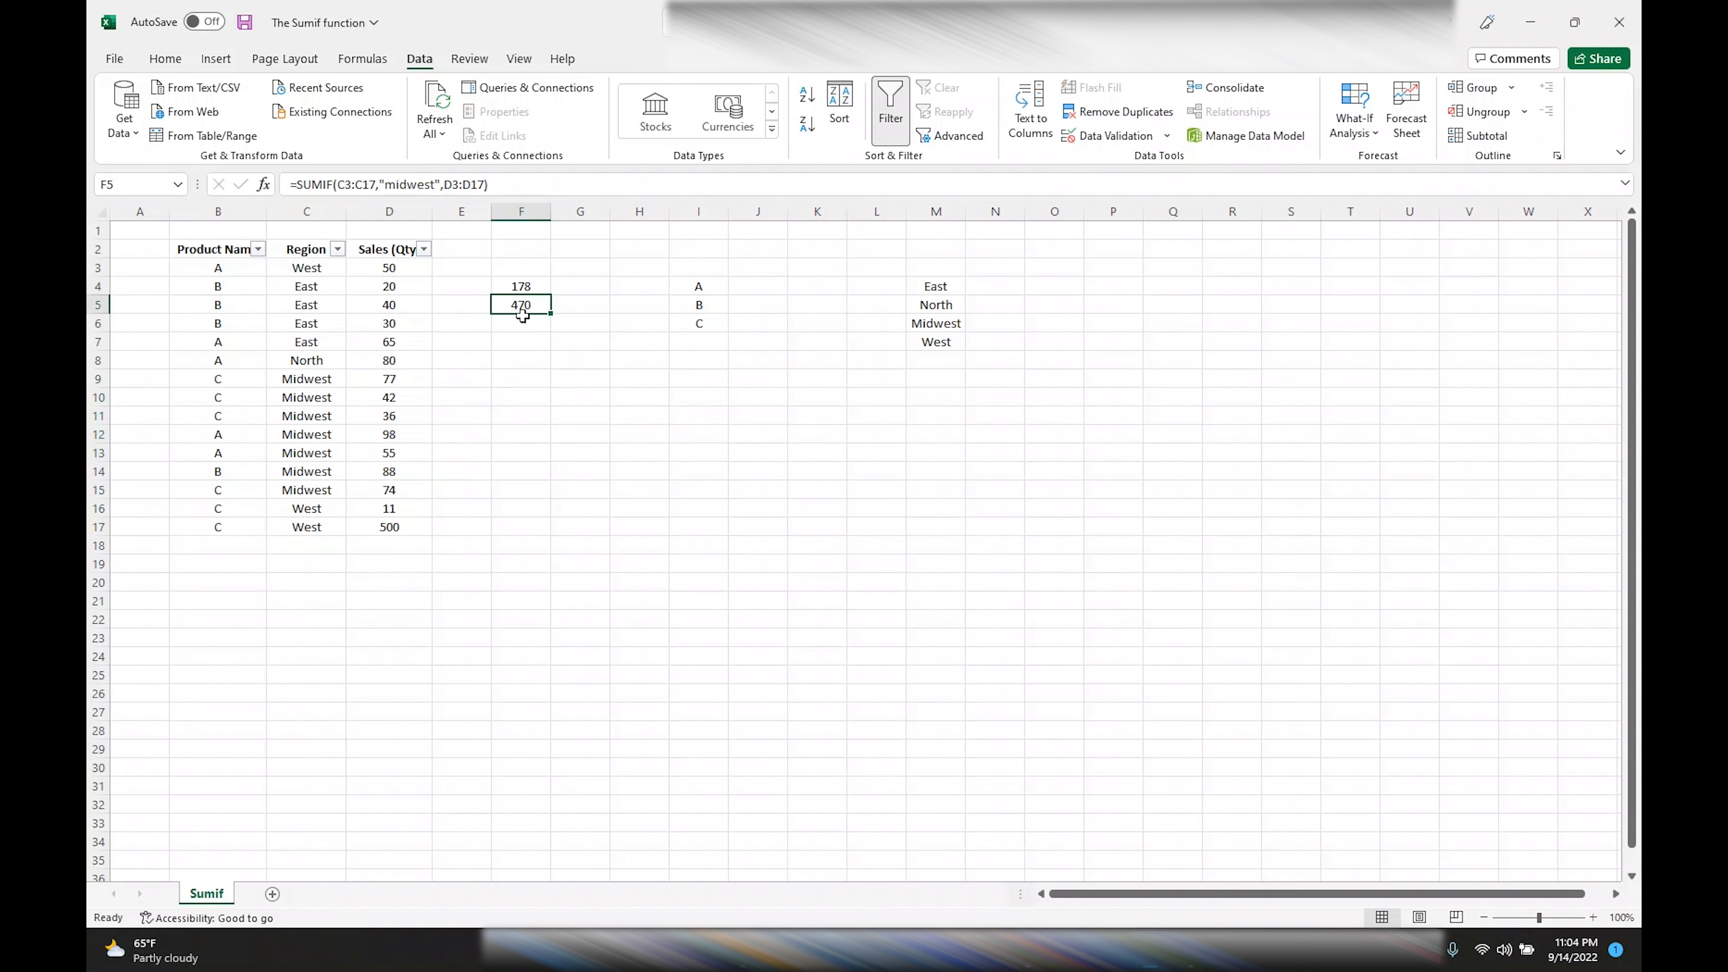
pyautogui.click(521, 286)
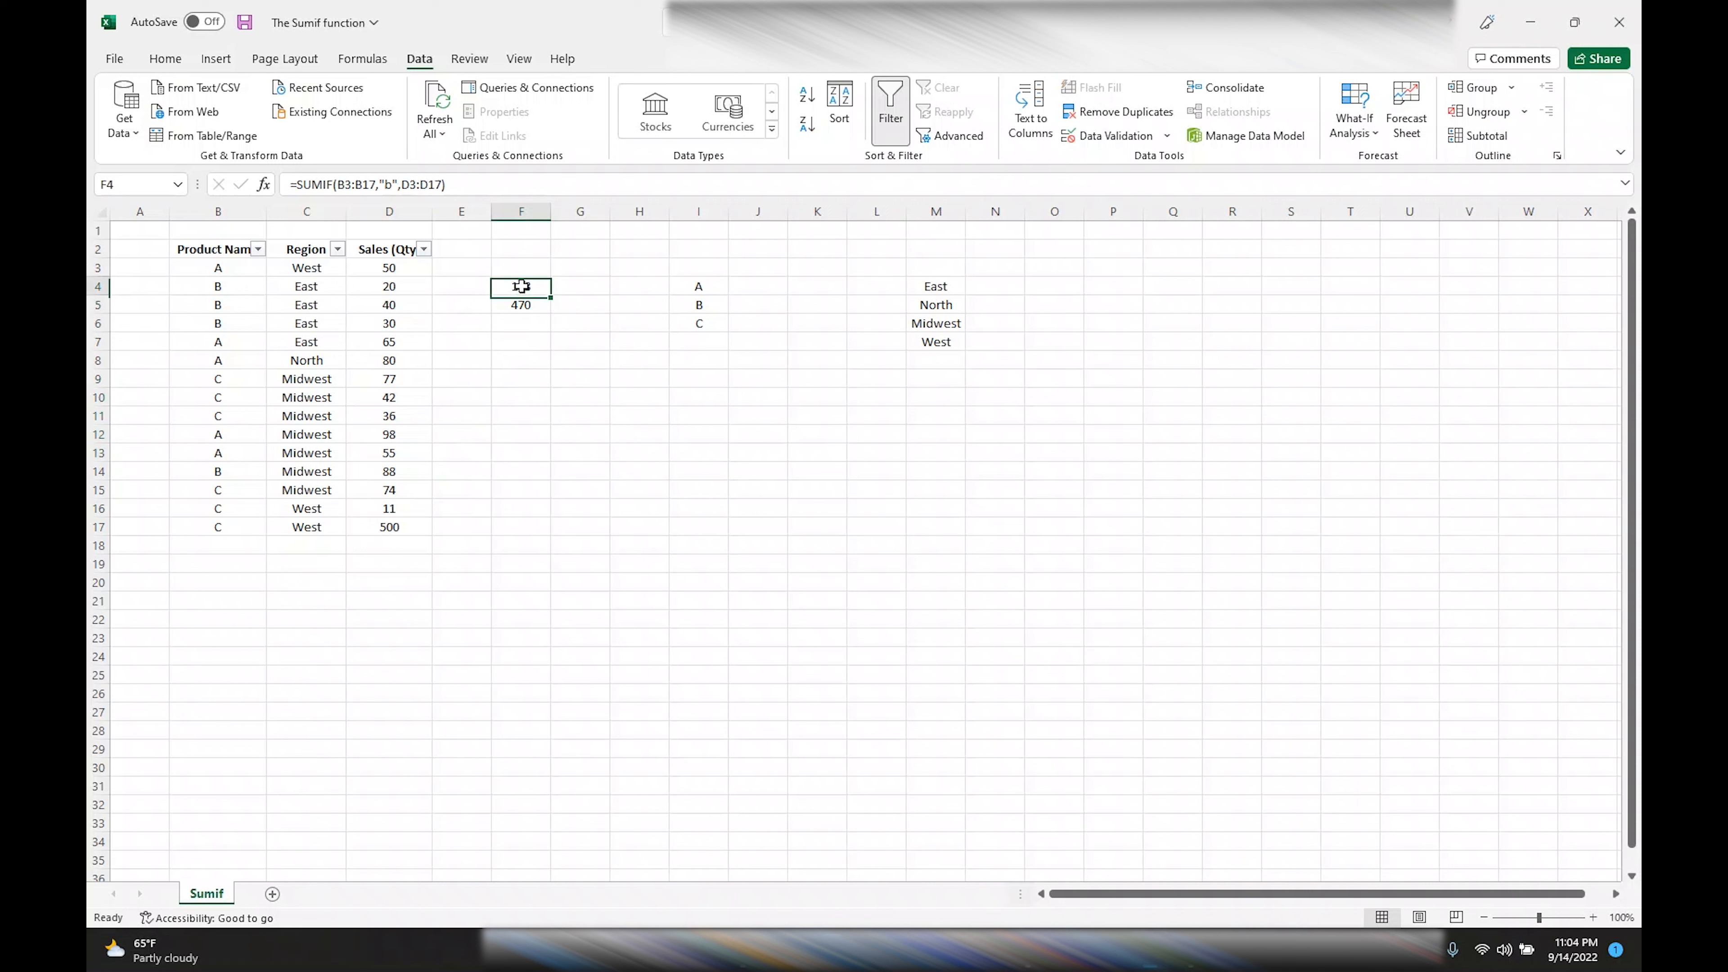
pyautogui.click(516, 305)
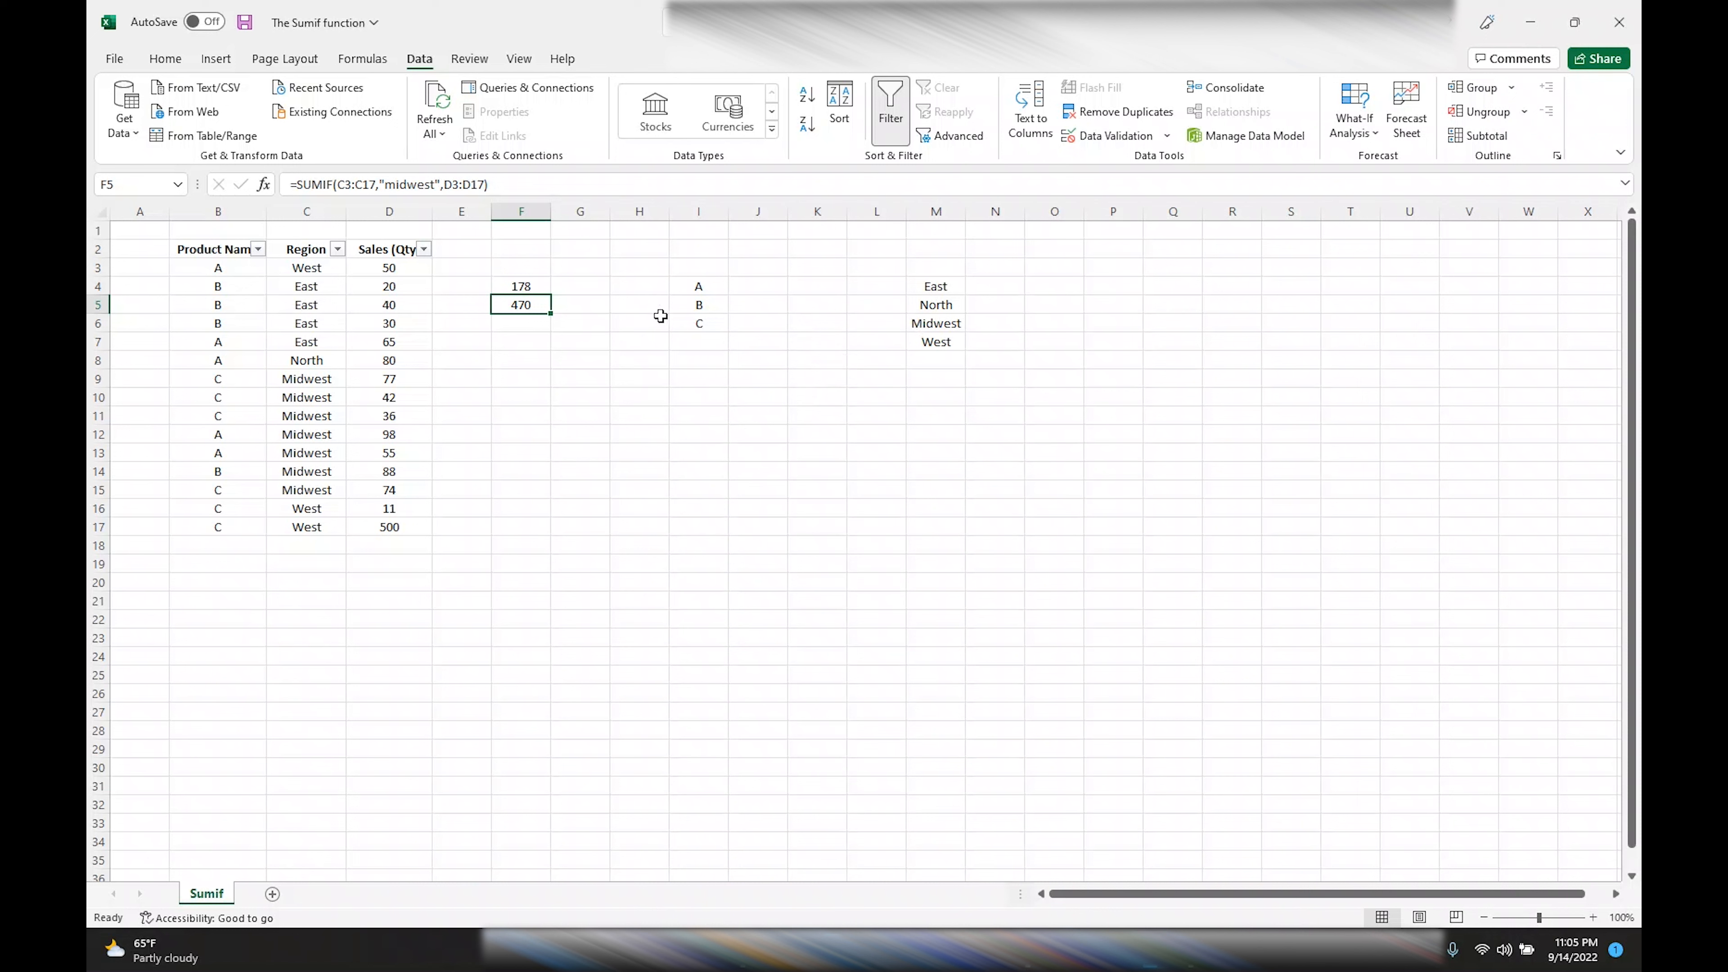
# Examine the product list in I4:I6 against the Product Name and Sales (Qty) columns of the sales table.
pyautogui.click(166, 59)
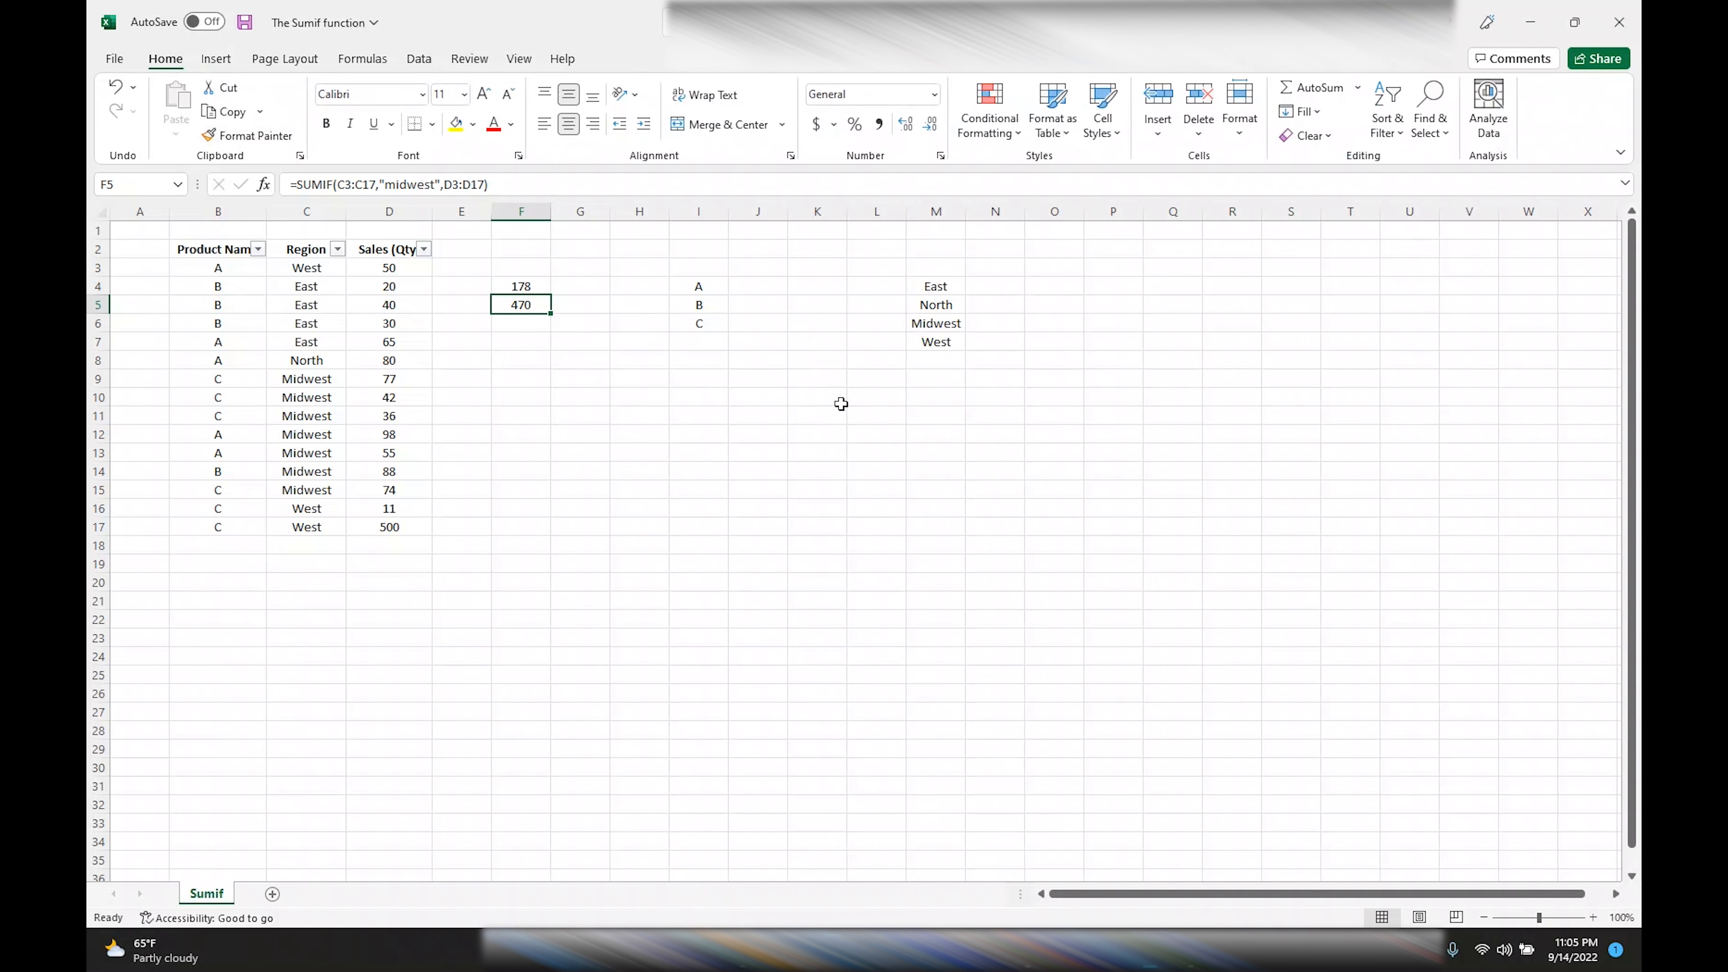
pyautogui.click(759, 305)
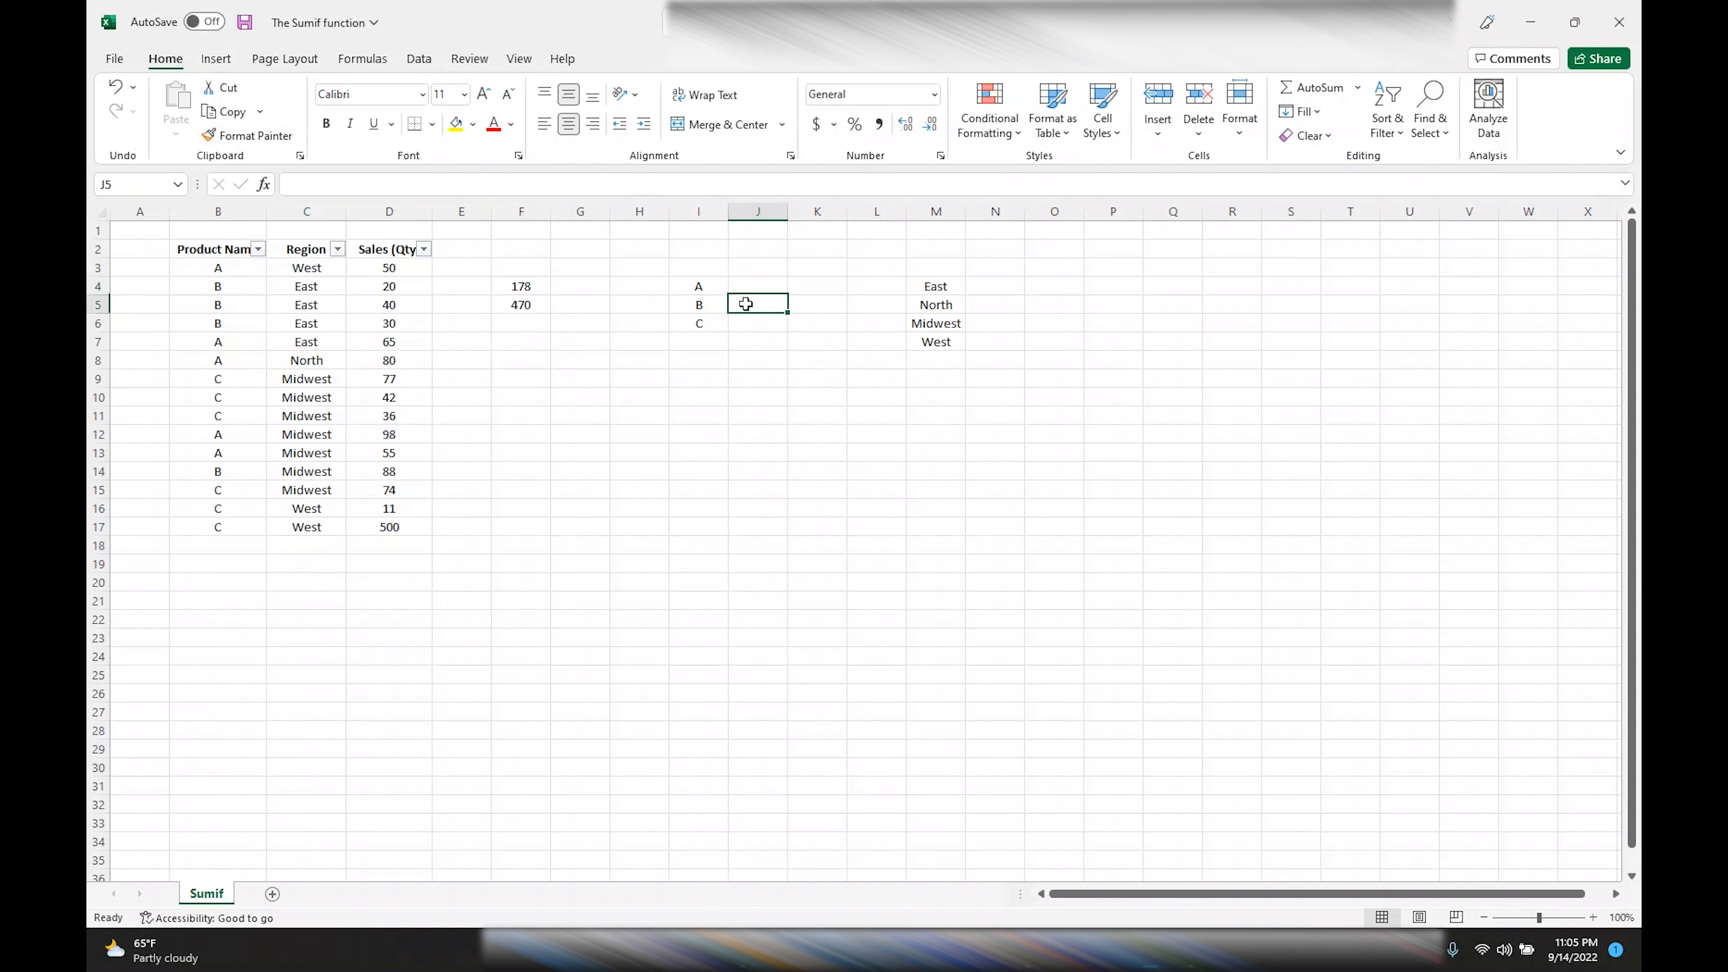
pyautogui.click(700, 289)
pyautogui.moveTo(705, 286); pyautogui.dragTo(707, 320)
pyautogui.click(759, 290)
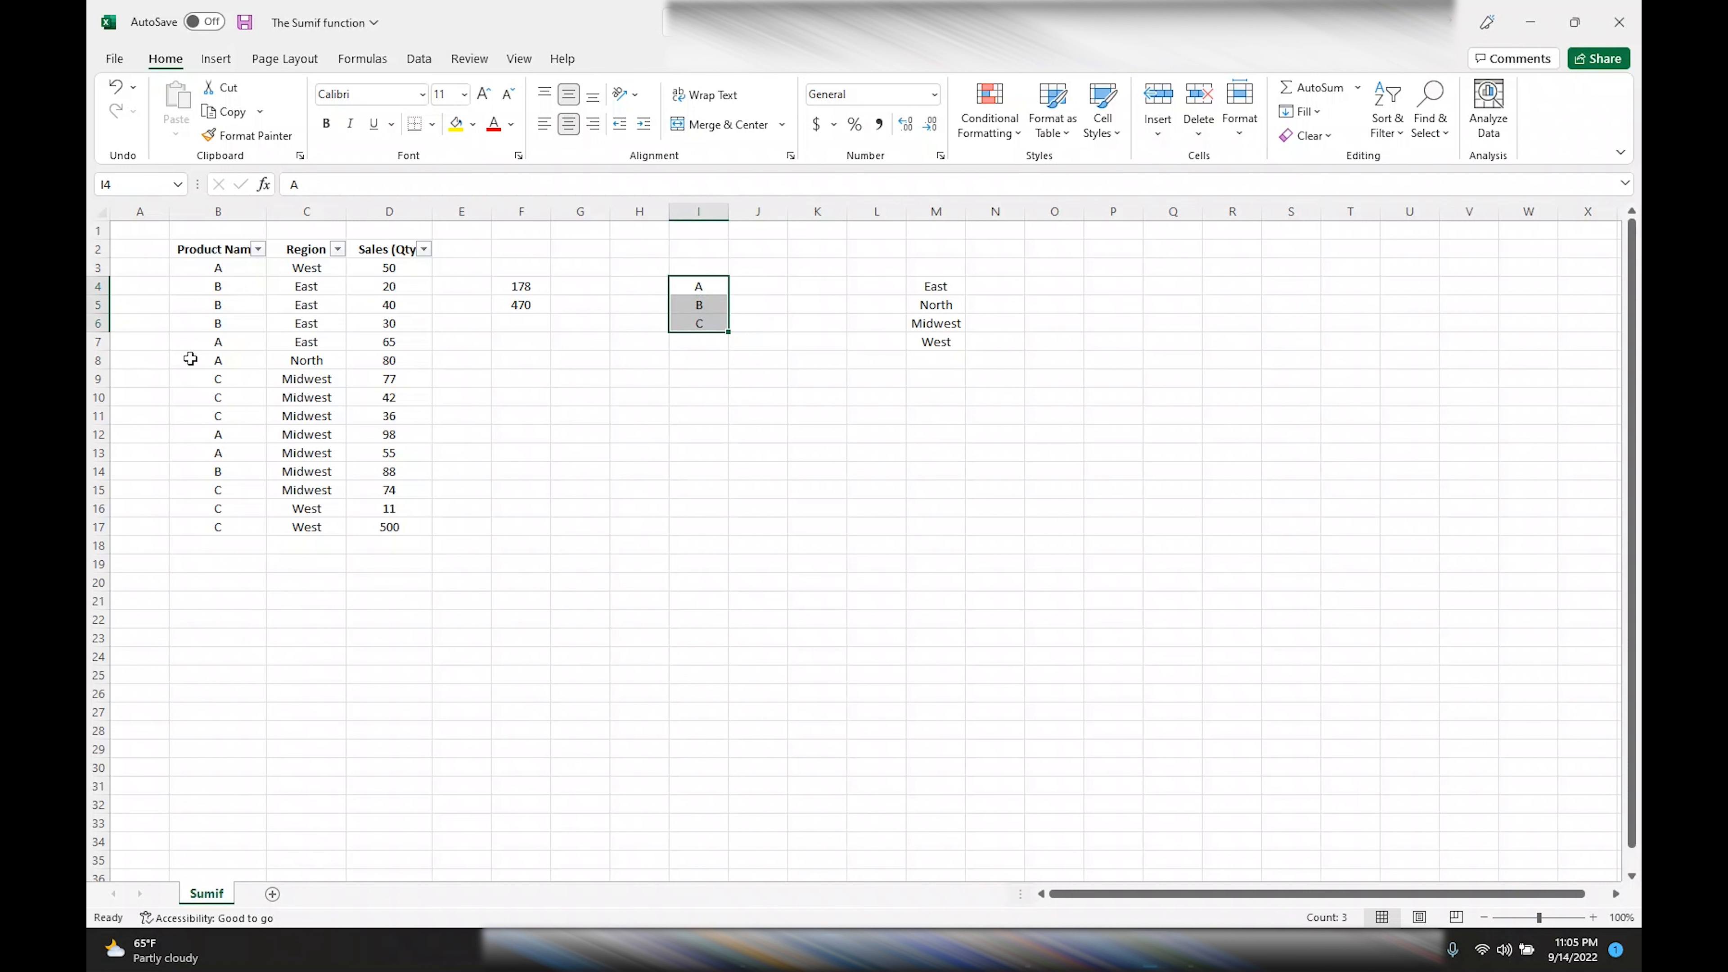
pyautogui.moveTo(224, 268); pyautogui.dragTo(220, 528)
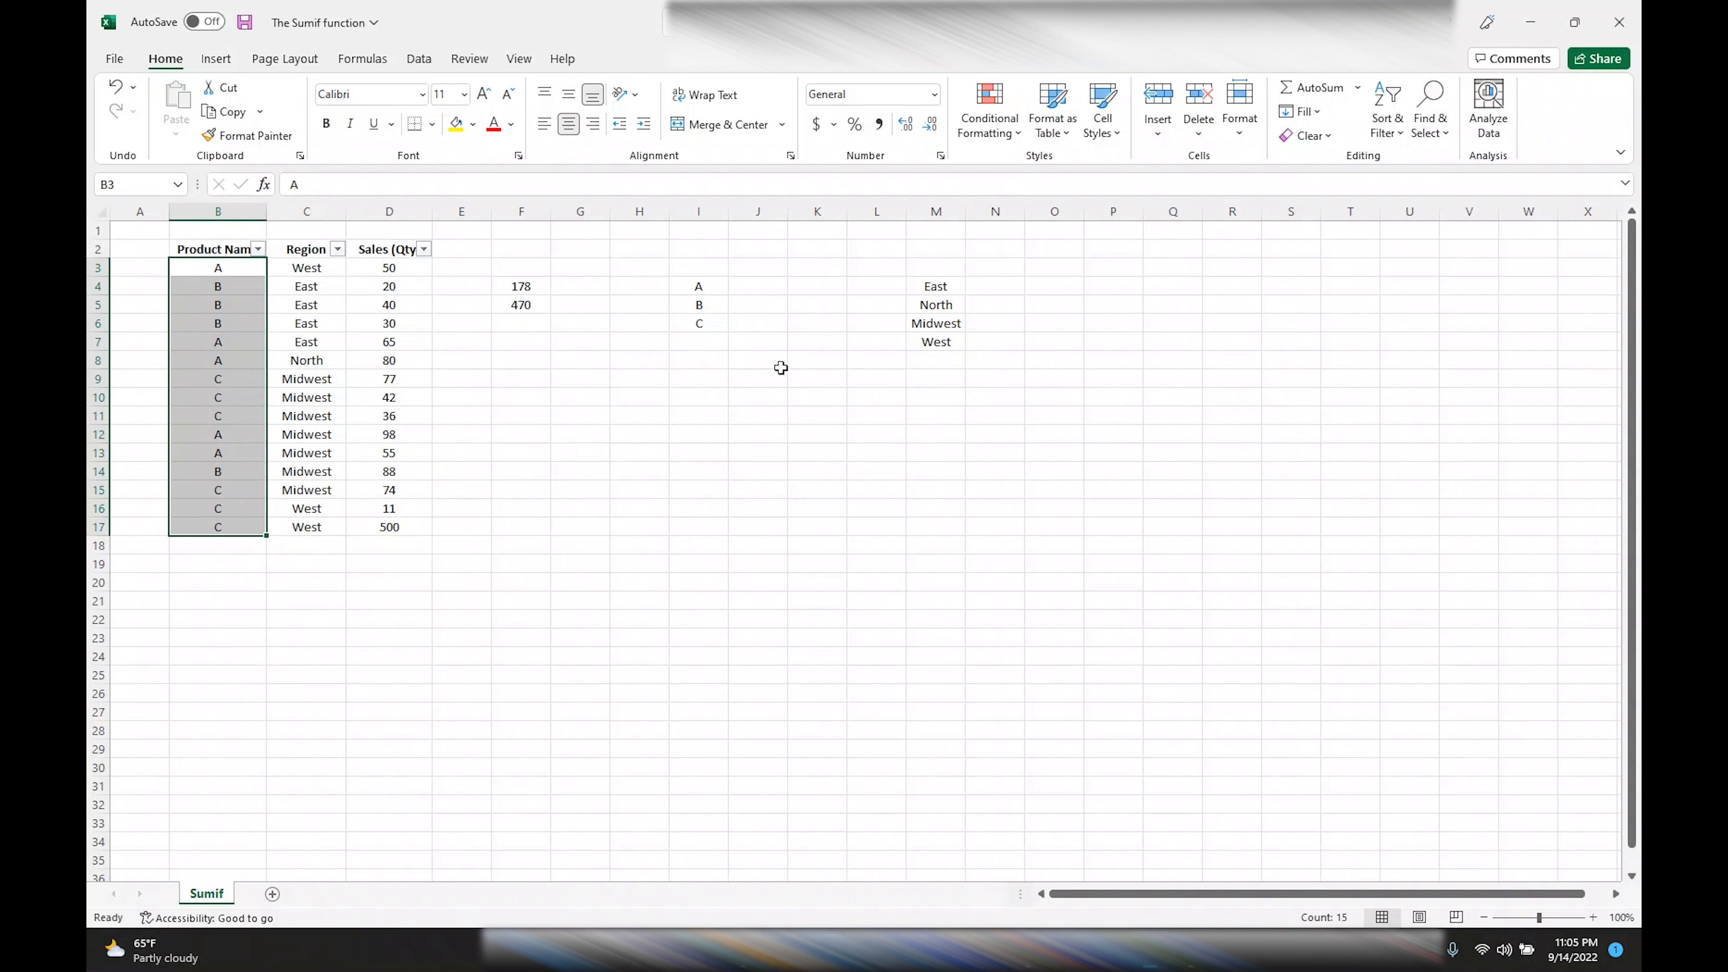
pyautogui.click(759, 287)
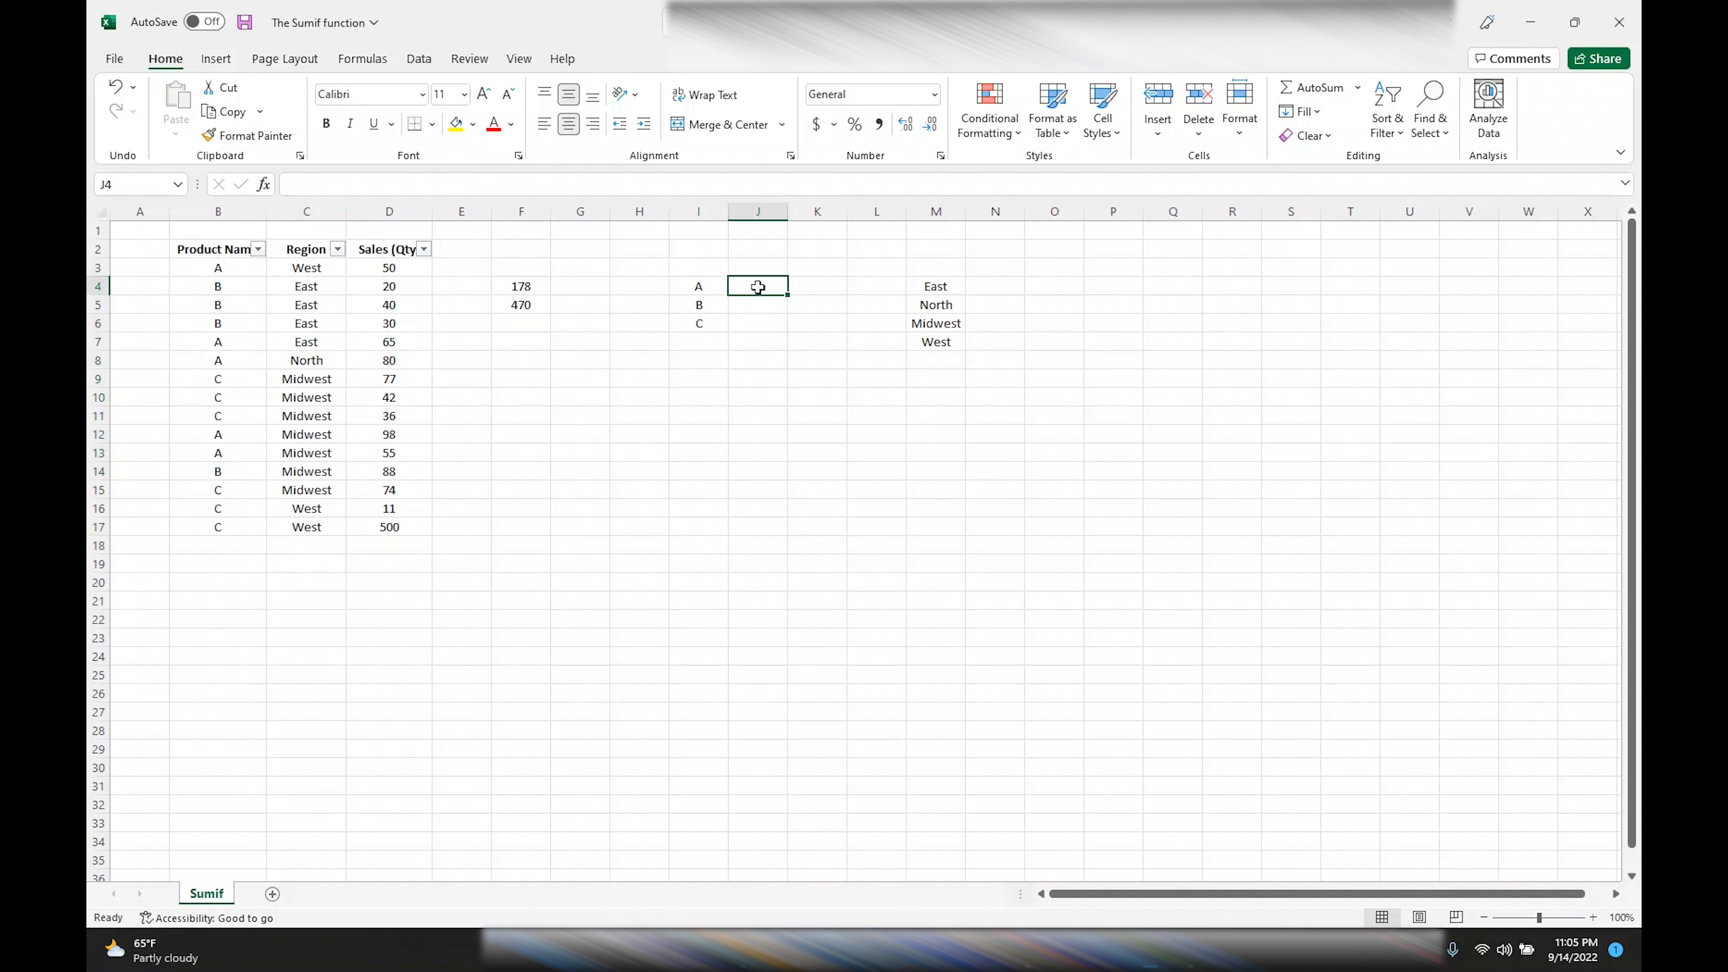
pyautogui.click(708, 287)
pyautogui.click(709, 304)
pyautogui.click(707, 318)
pyautogui.click(700, 287)
pyautogui.click(702, 305)
pyautogui.click(706, 323)
pyautogui.moveTo(407, 266); pyautogui.dragTo(391, 530)
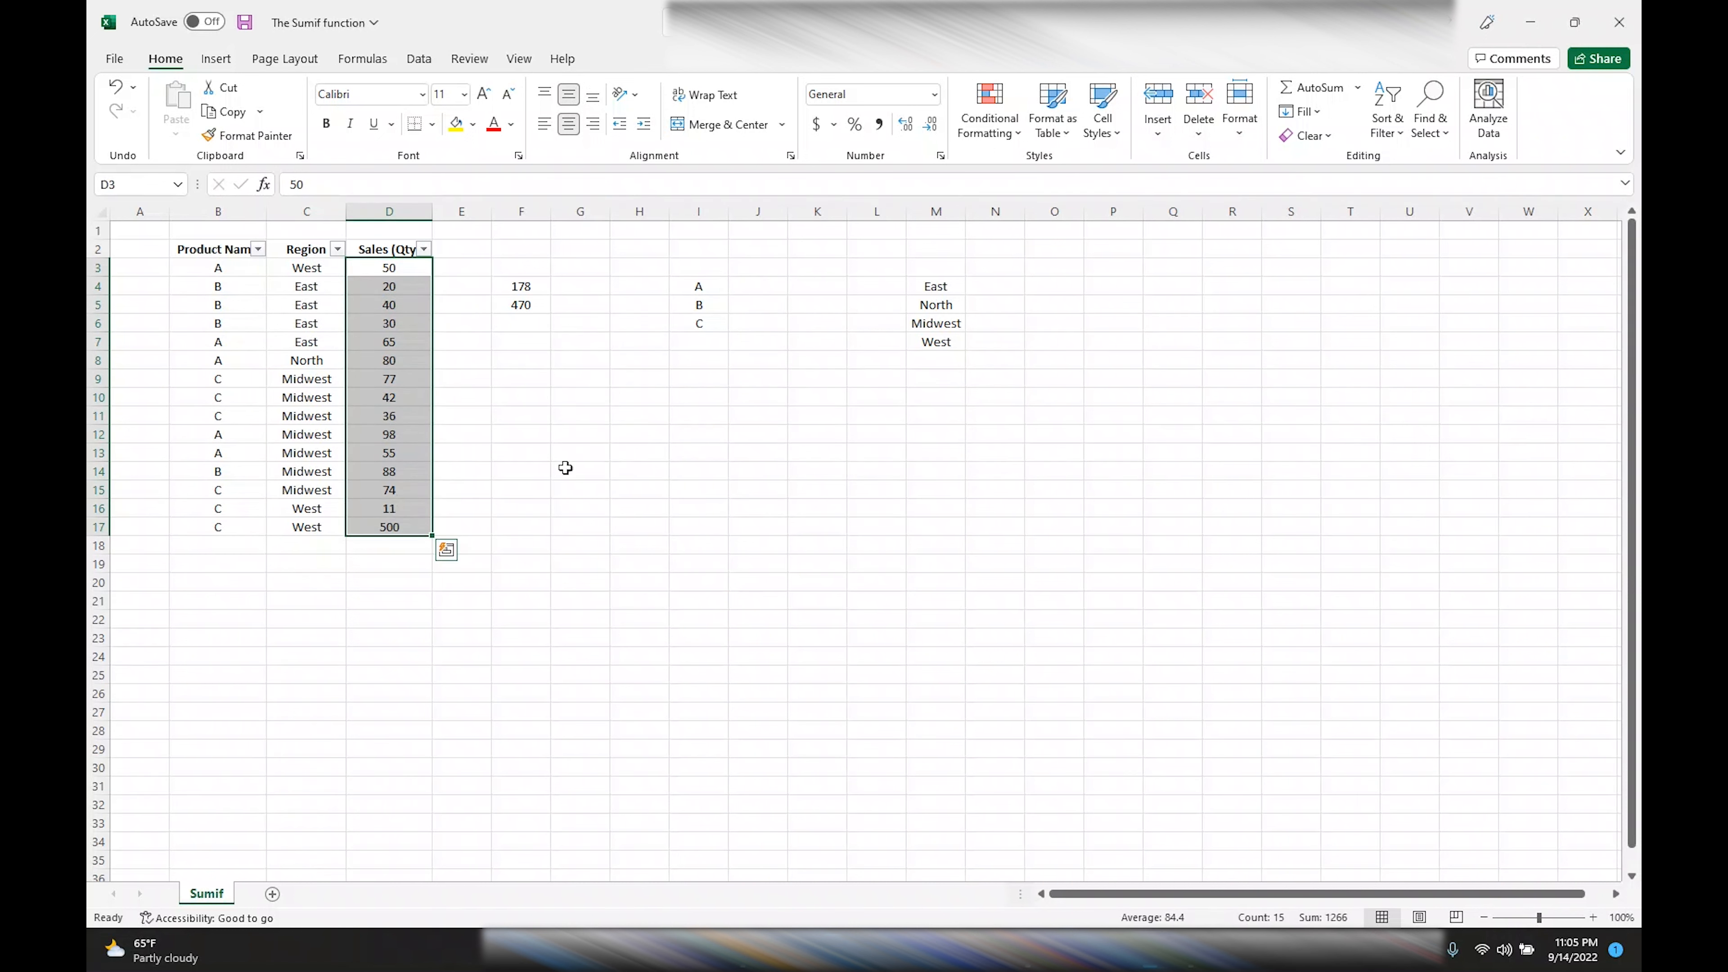
pyautogui.click(735, 289)
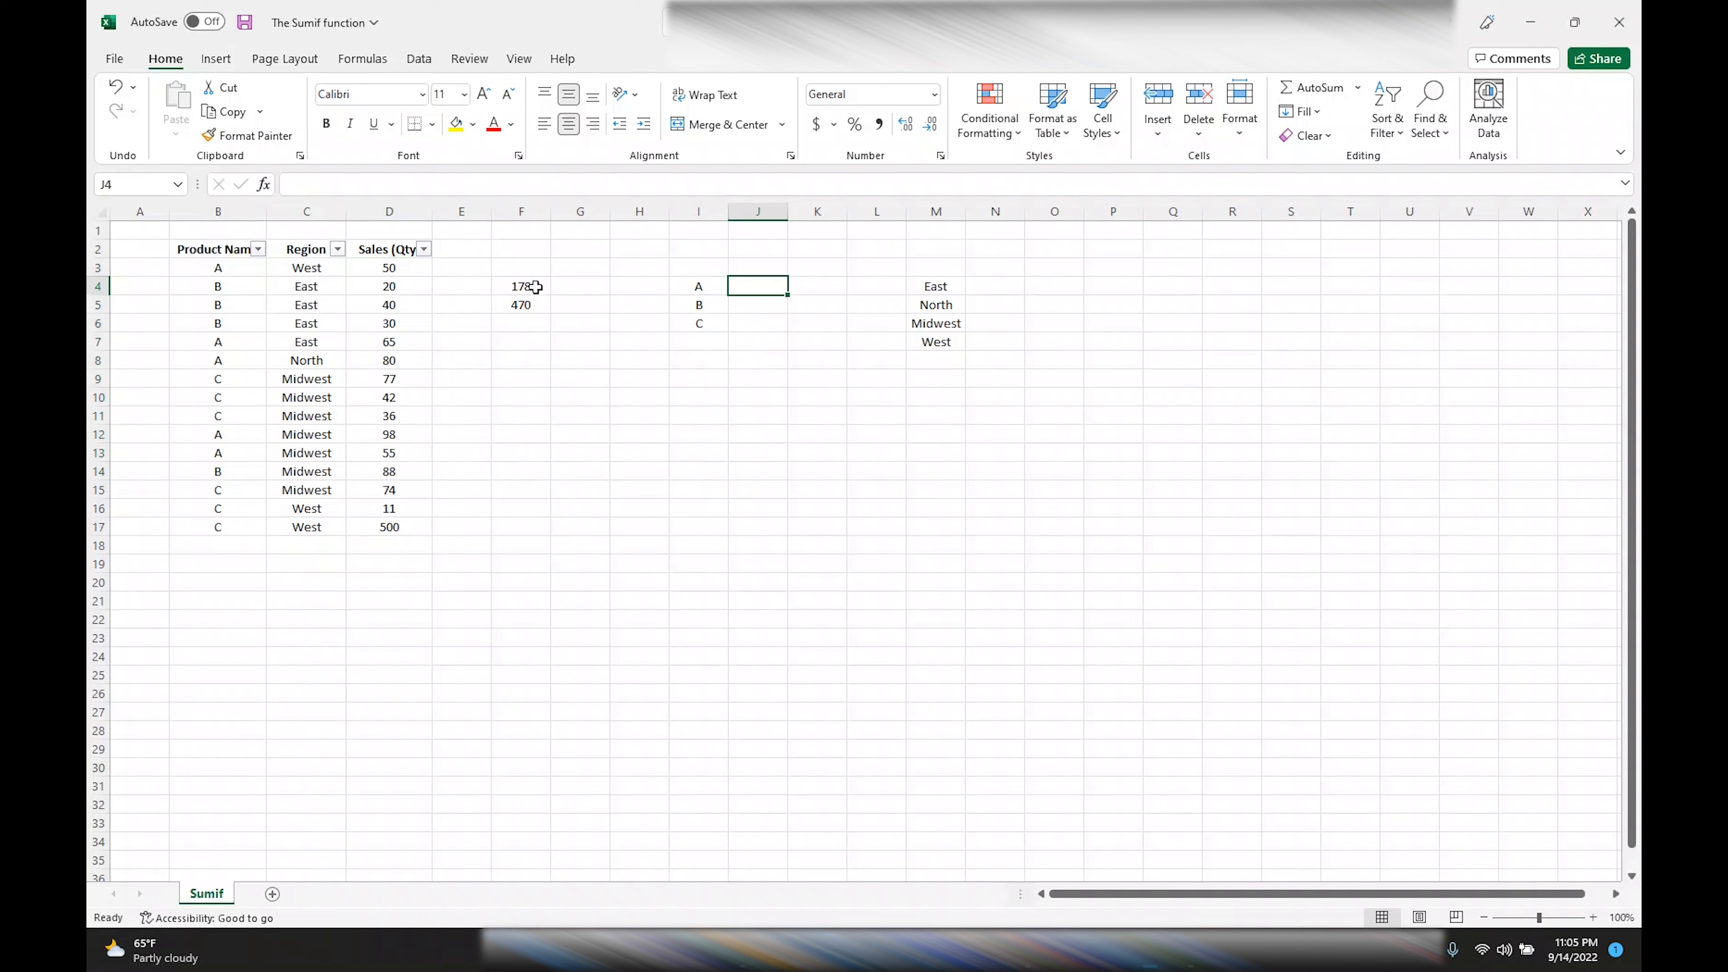
# Review the criteria in F4's SUMIF formula against the product names in I4:I6.
pyautogui.click(521, 286)
pyautogui.click(387, 184)
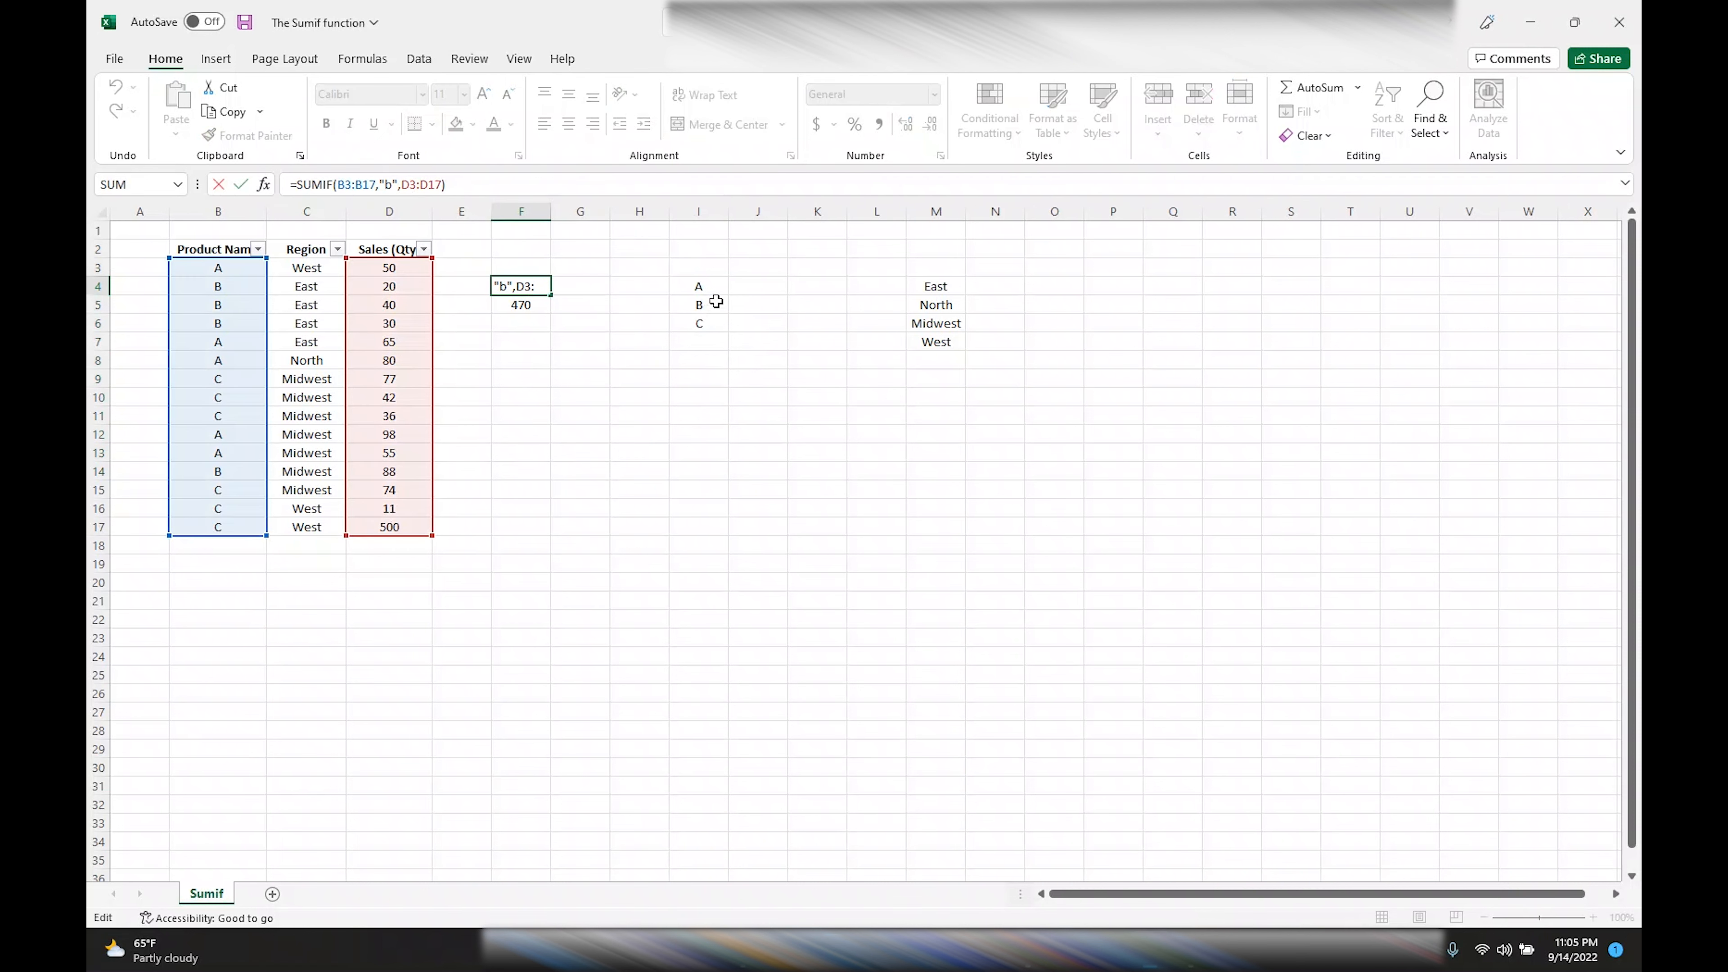
pyautogui.click(704, 287)
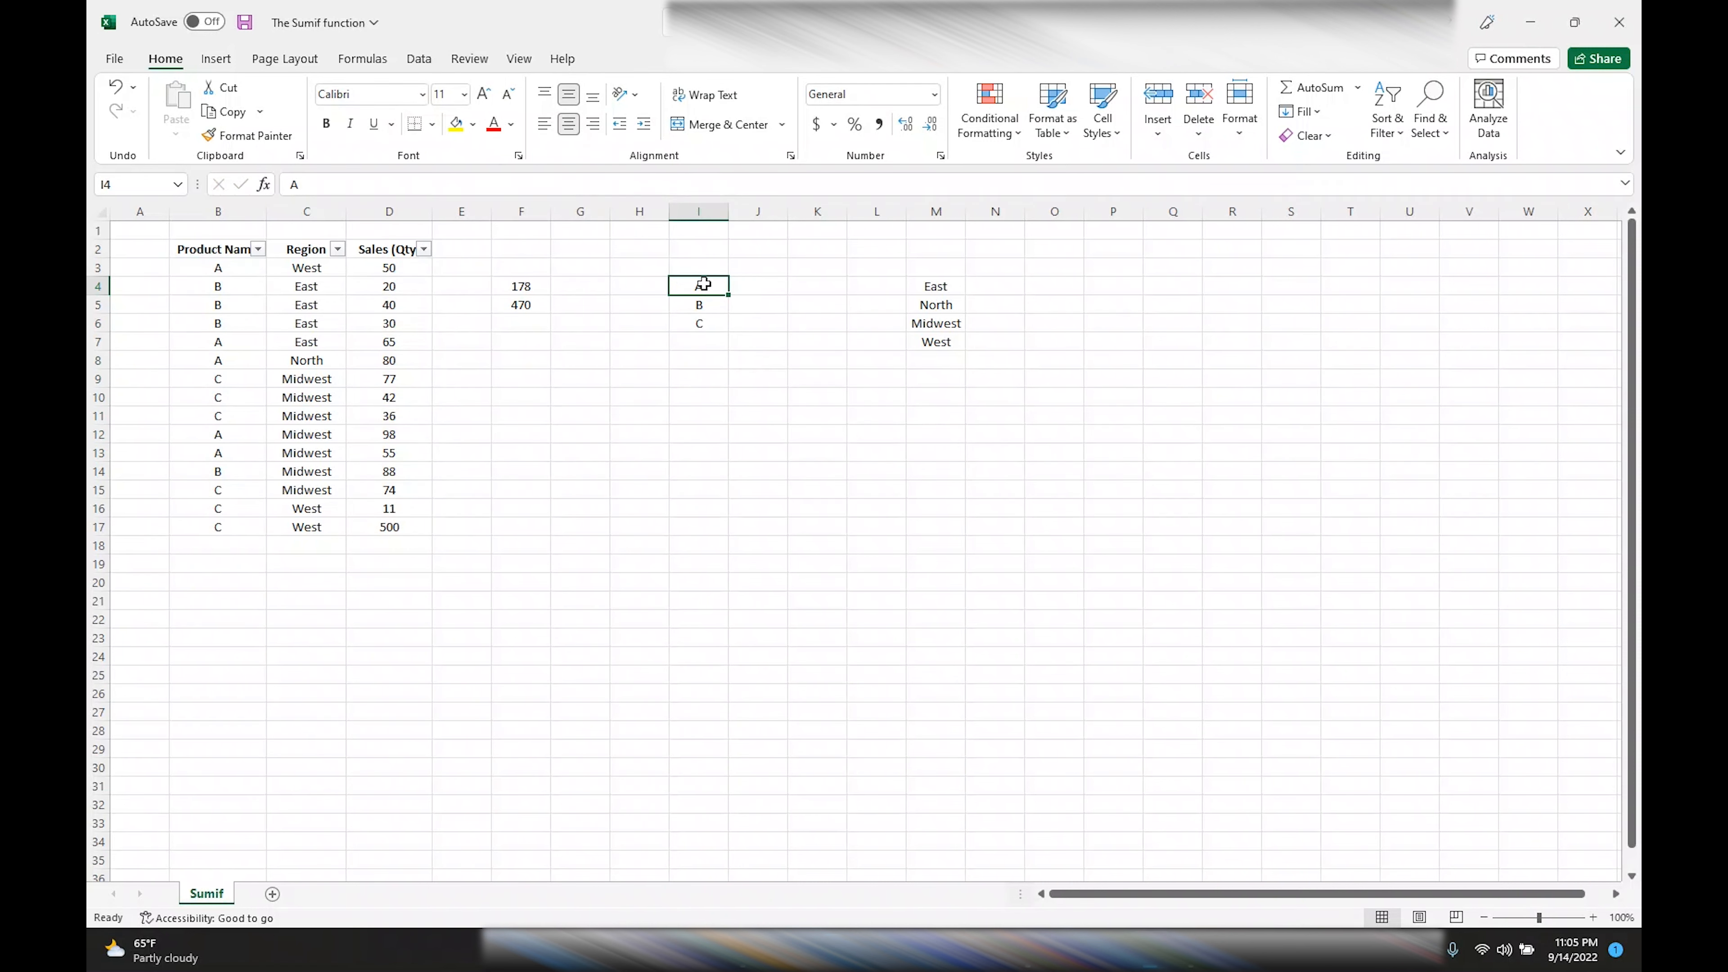
pyautogui.click(705, 304)
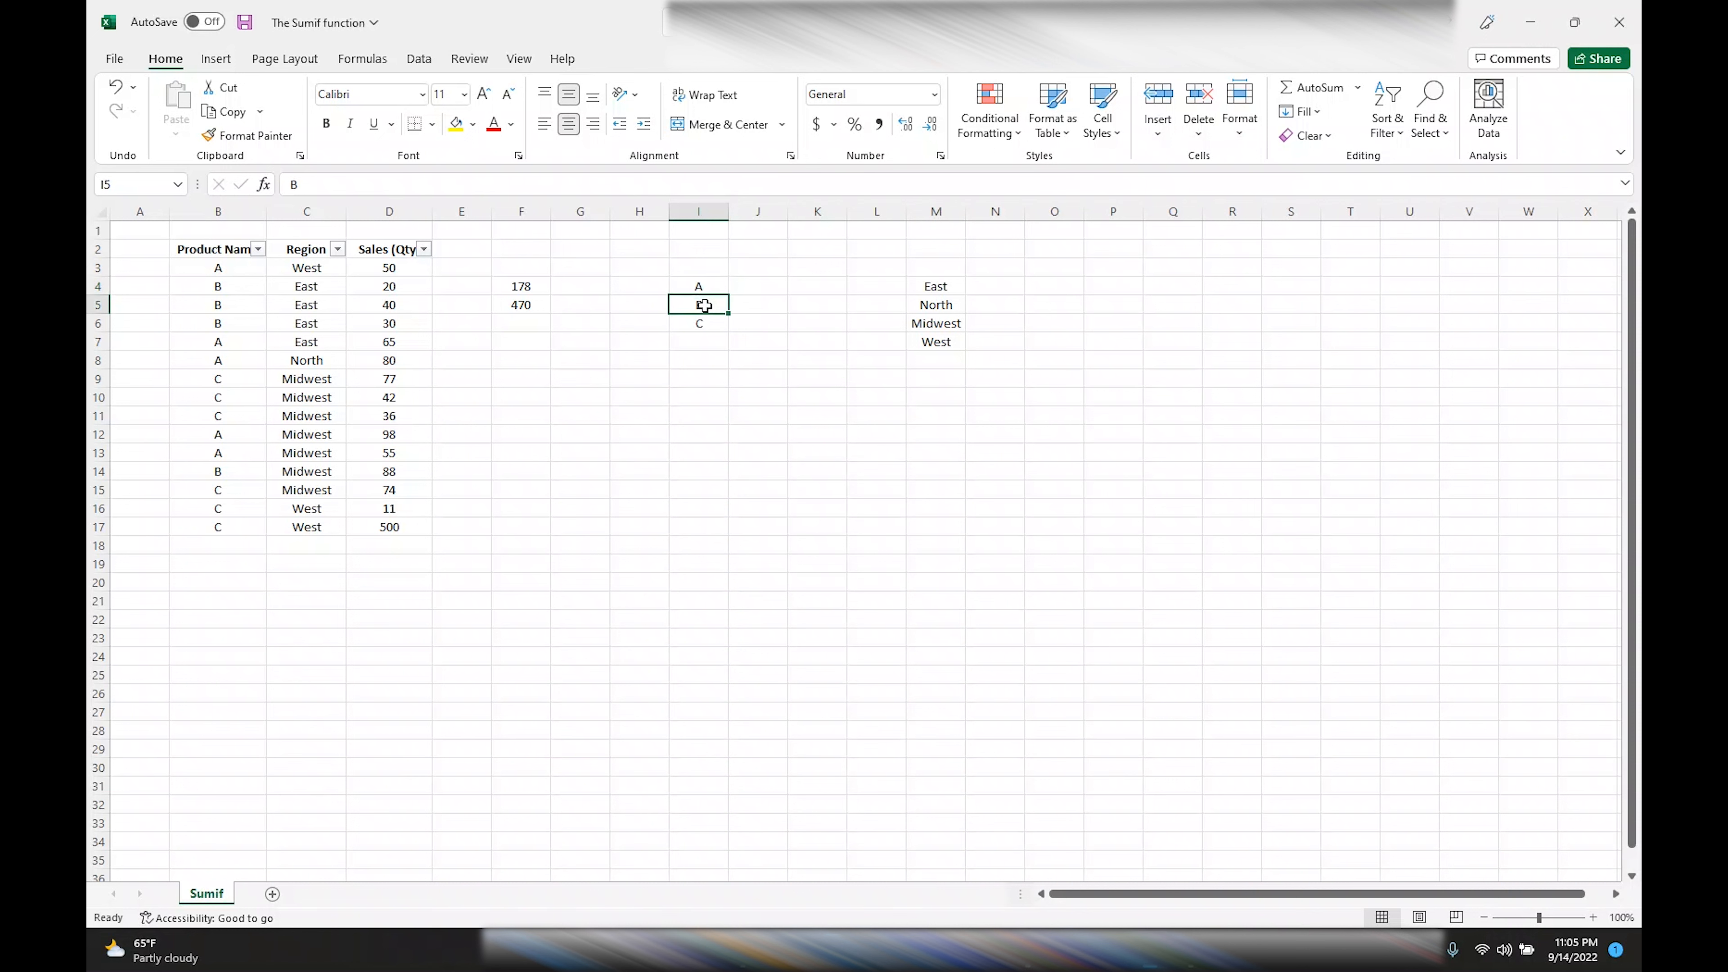
pyautogui.click(704, 323)
# Start a SUMIF formula in J4 with the product names B3:B17 as the range.
pyautogui.click(751, 288)
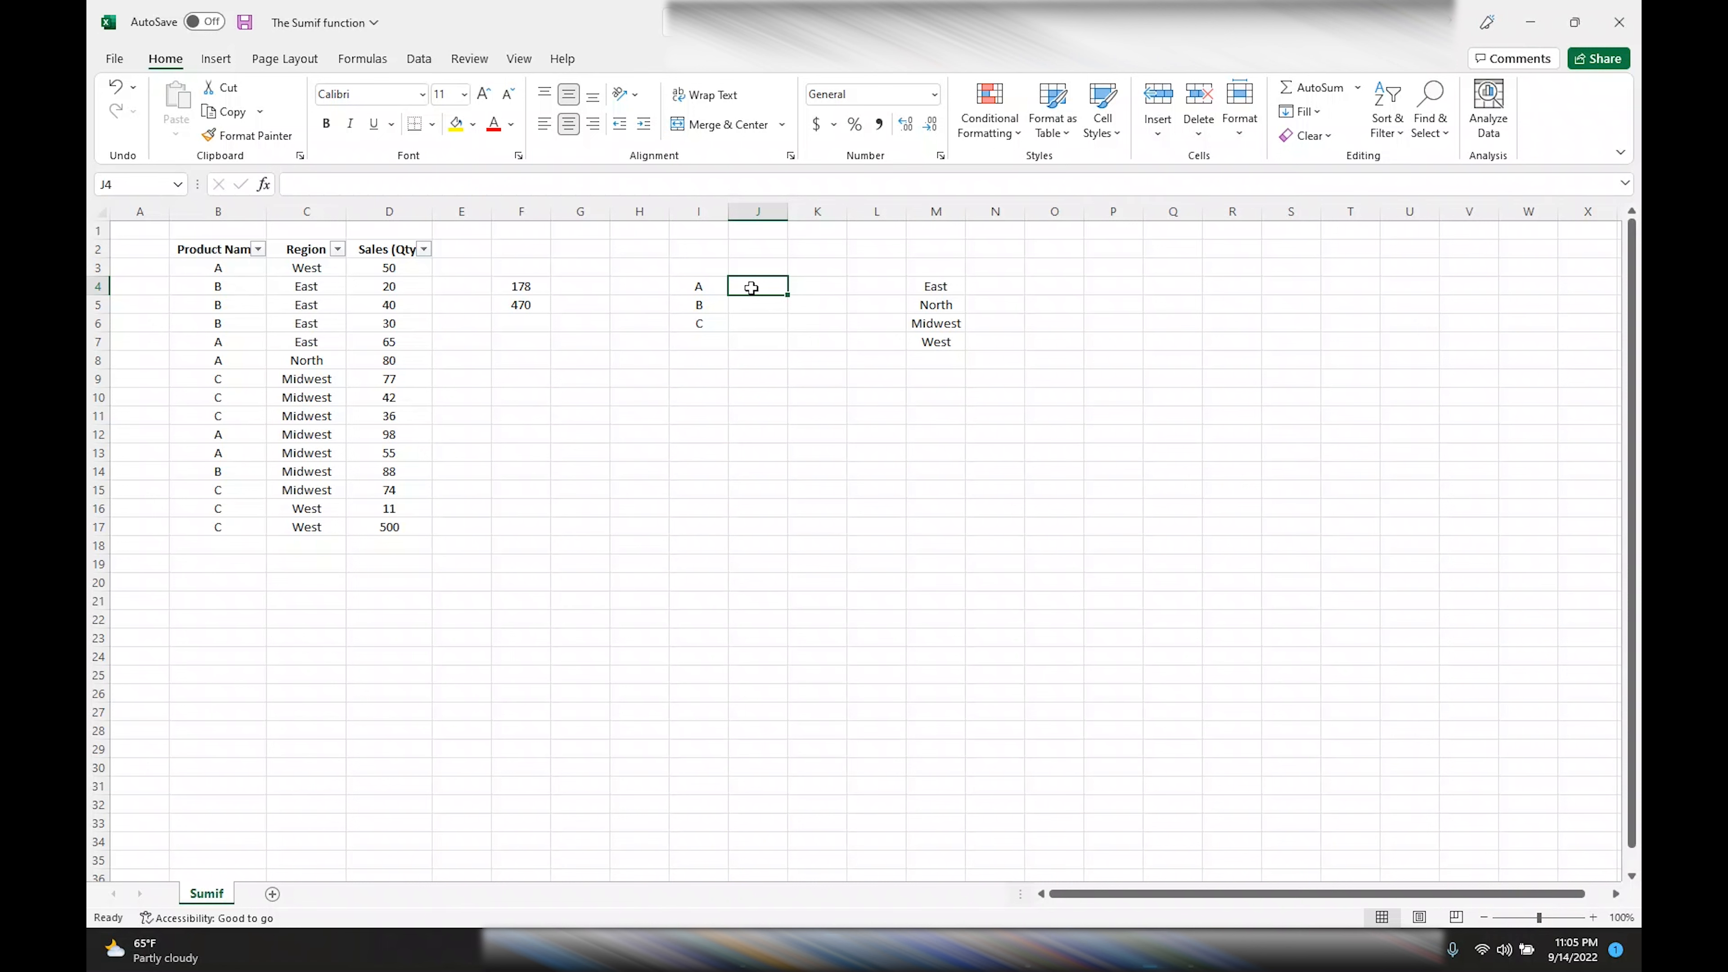
pyautogui.write('=sum')
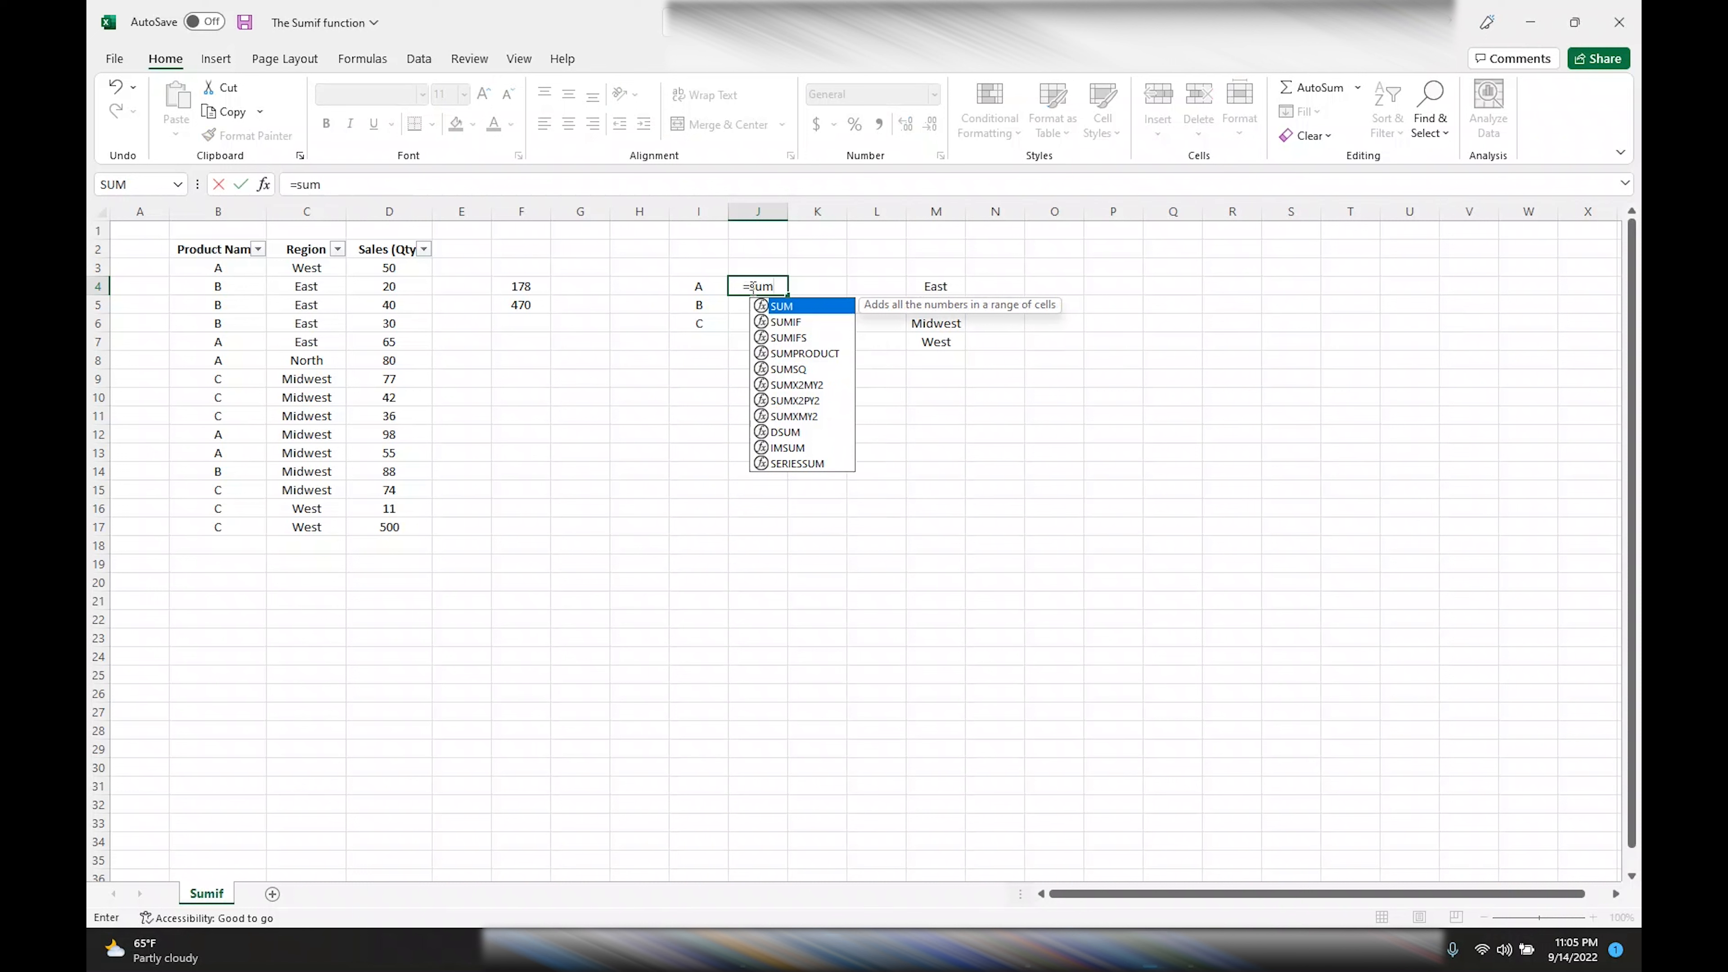
pyautogui.doubleClick(786, 321)
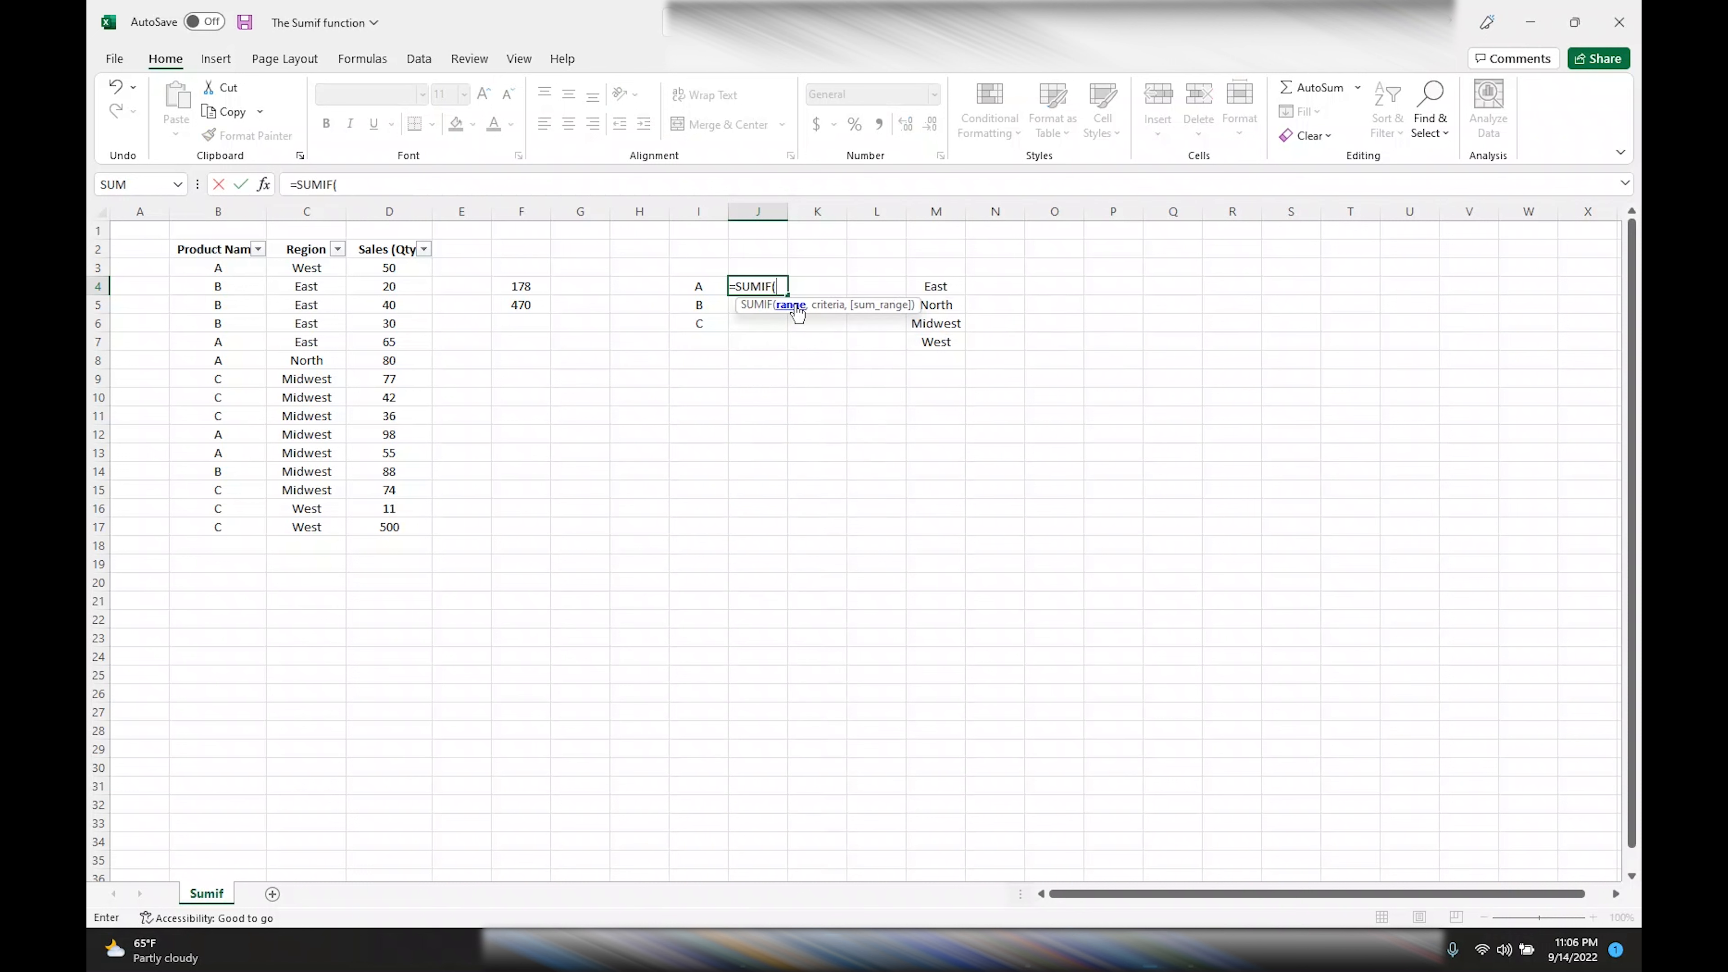
pyautogui.moveTo(218, 268); pyautogui.dragTo(220, 529)
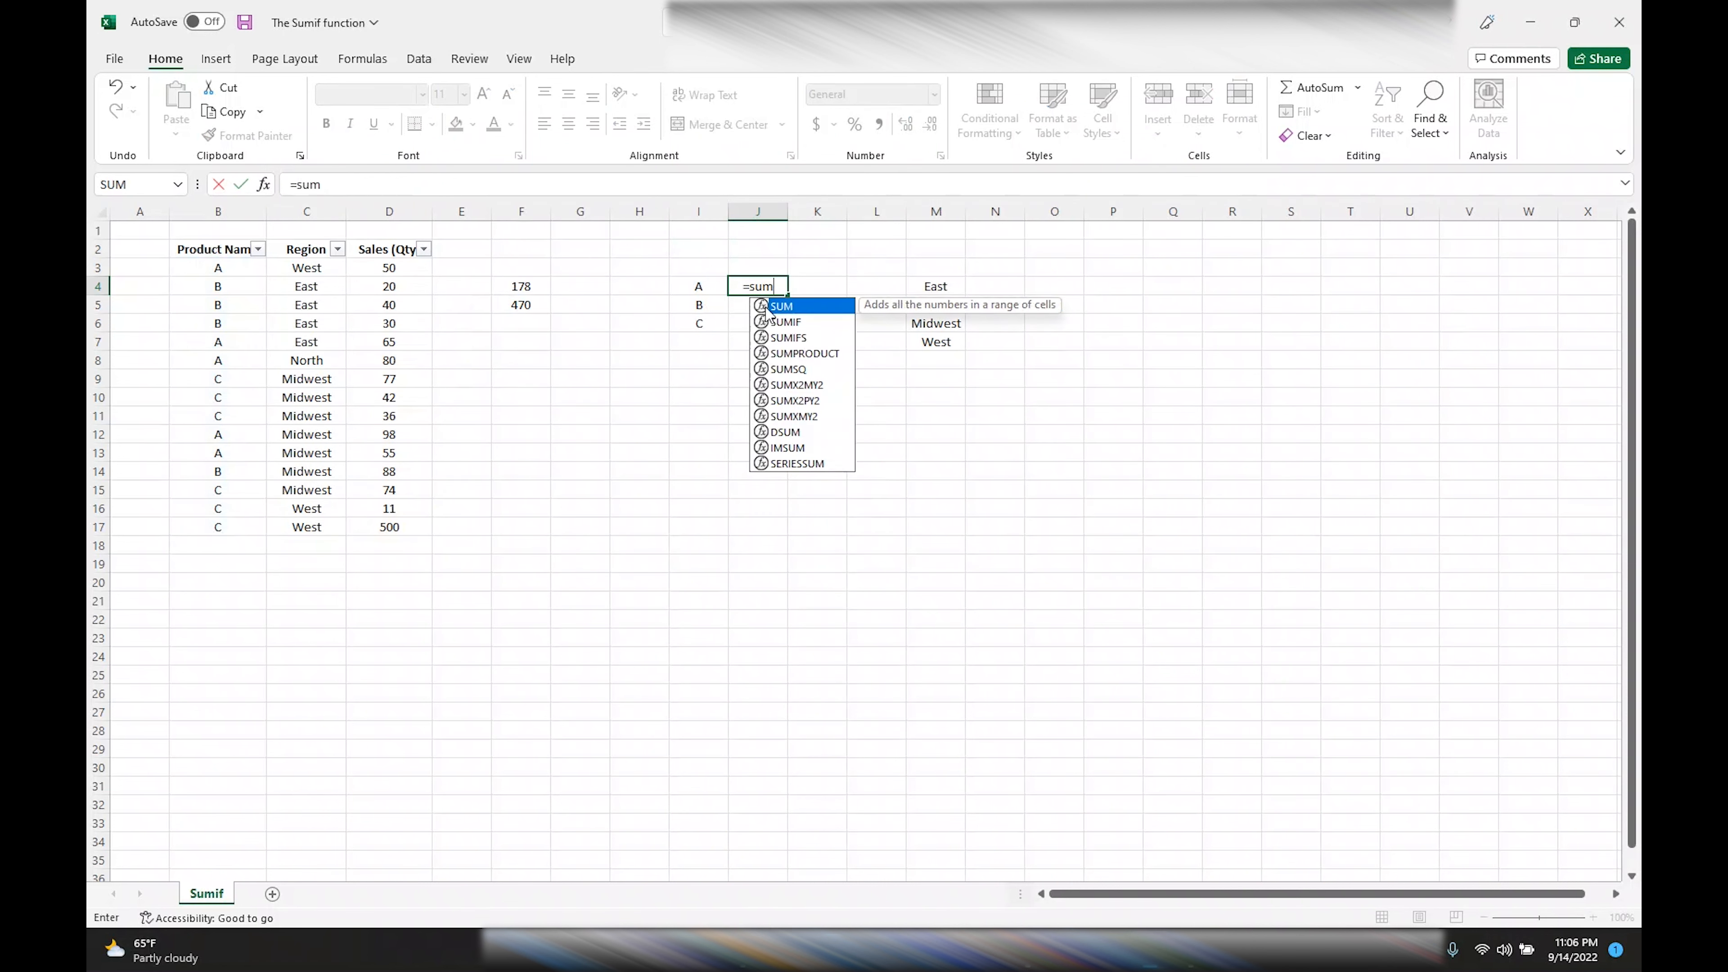
pyautogui.write('if(')
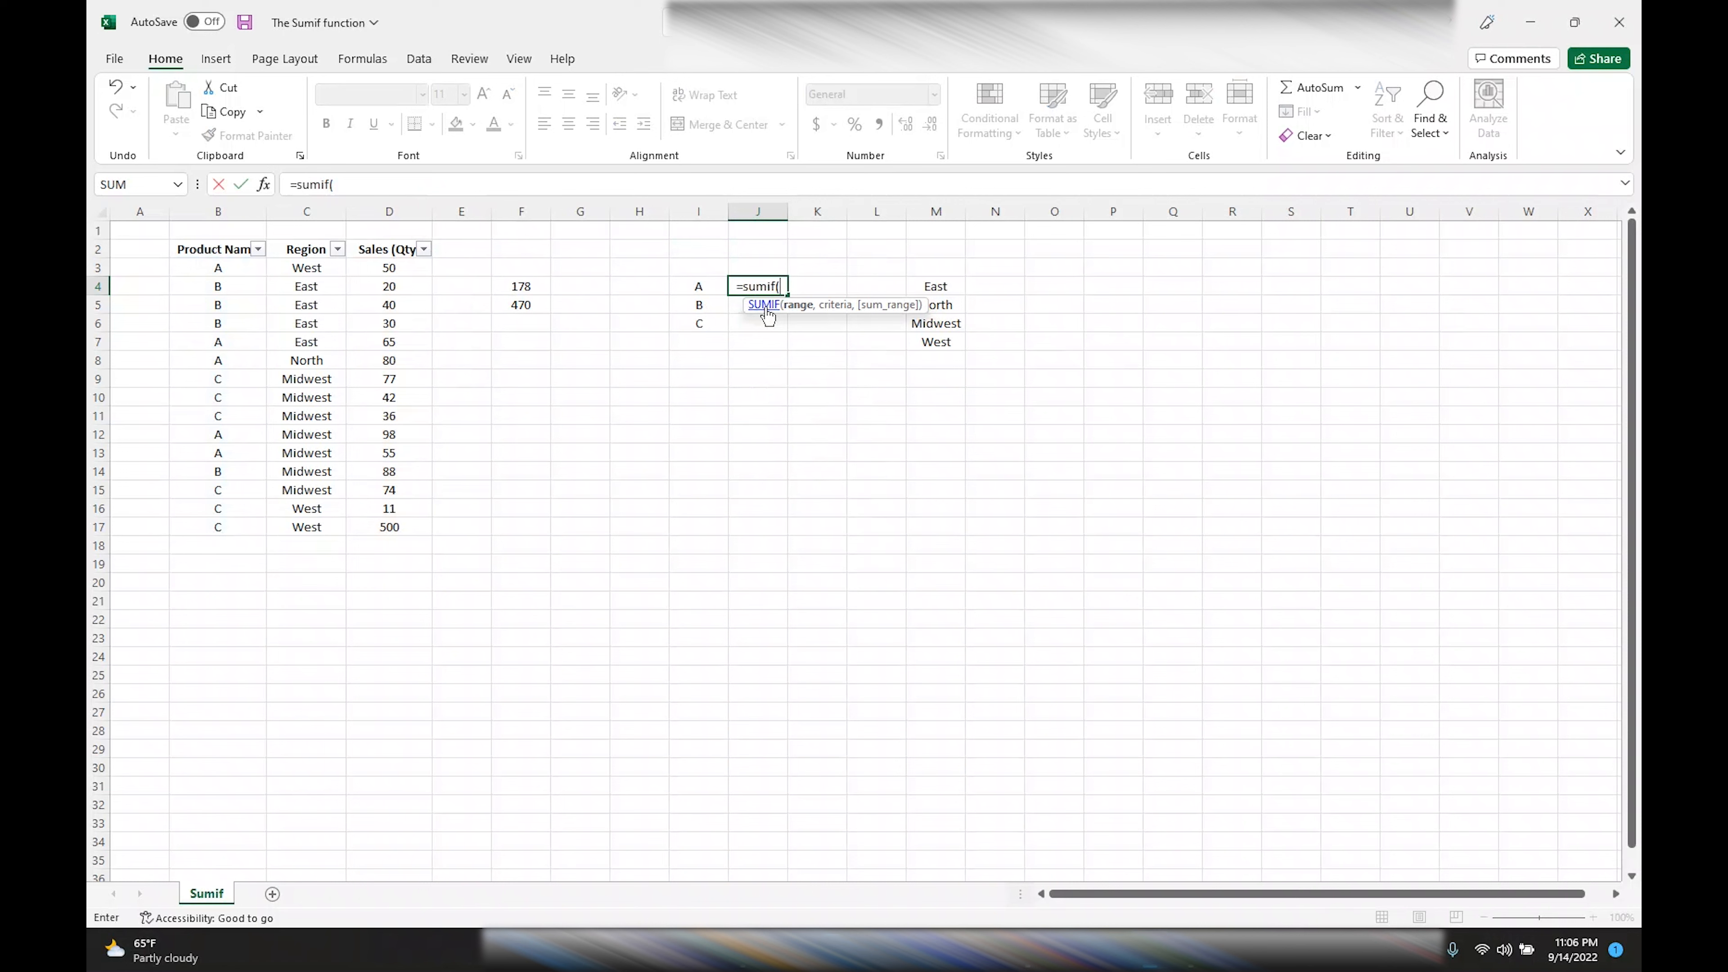
pyautogui.moveTo(235, 272); pyautogui.dragTo(216, 529)
pyautogui.write(',')
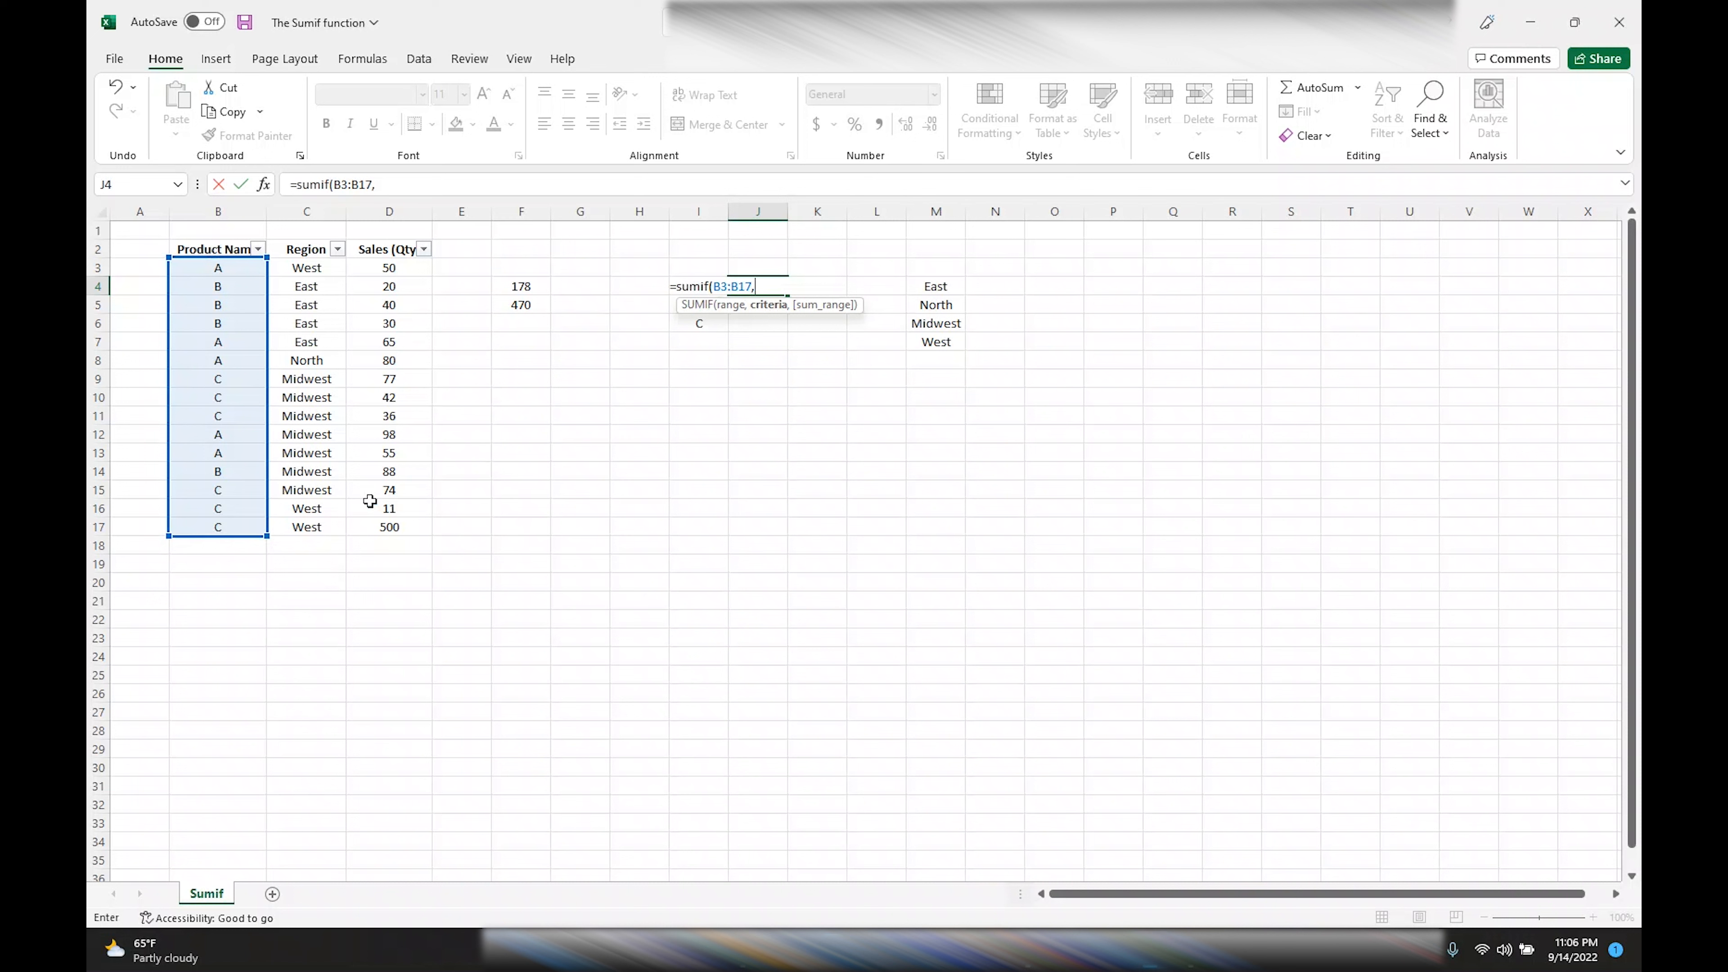
# Complete the SUMIF in J4 with I4 as the criteria and D3:D17 as the sum range.
pyautogui.click(675, 286)
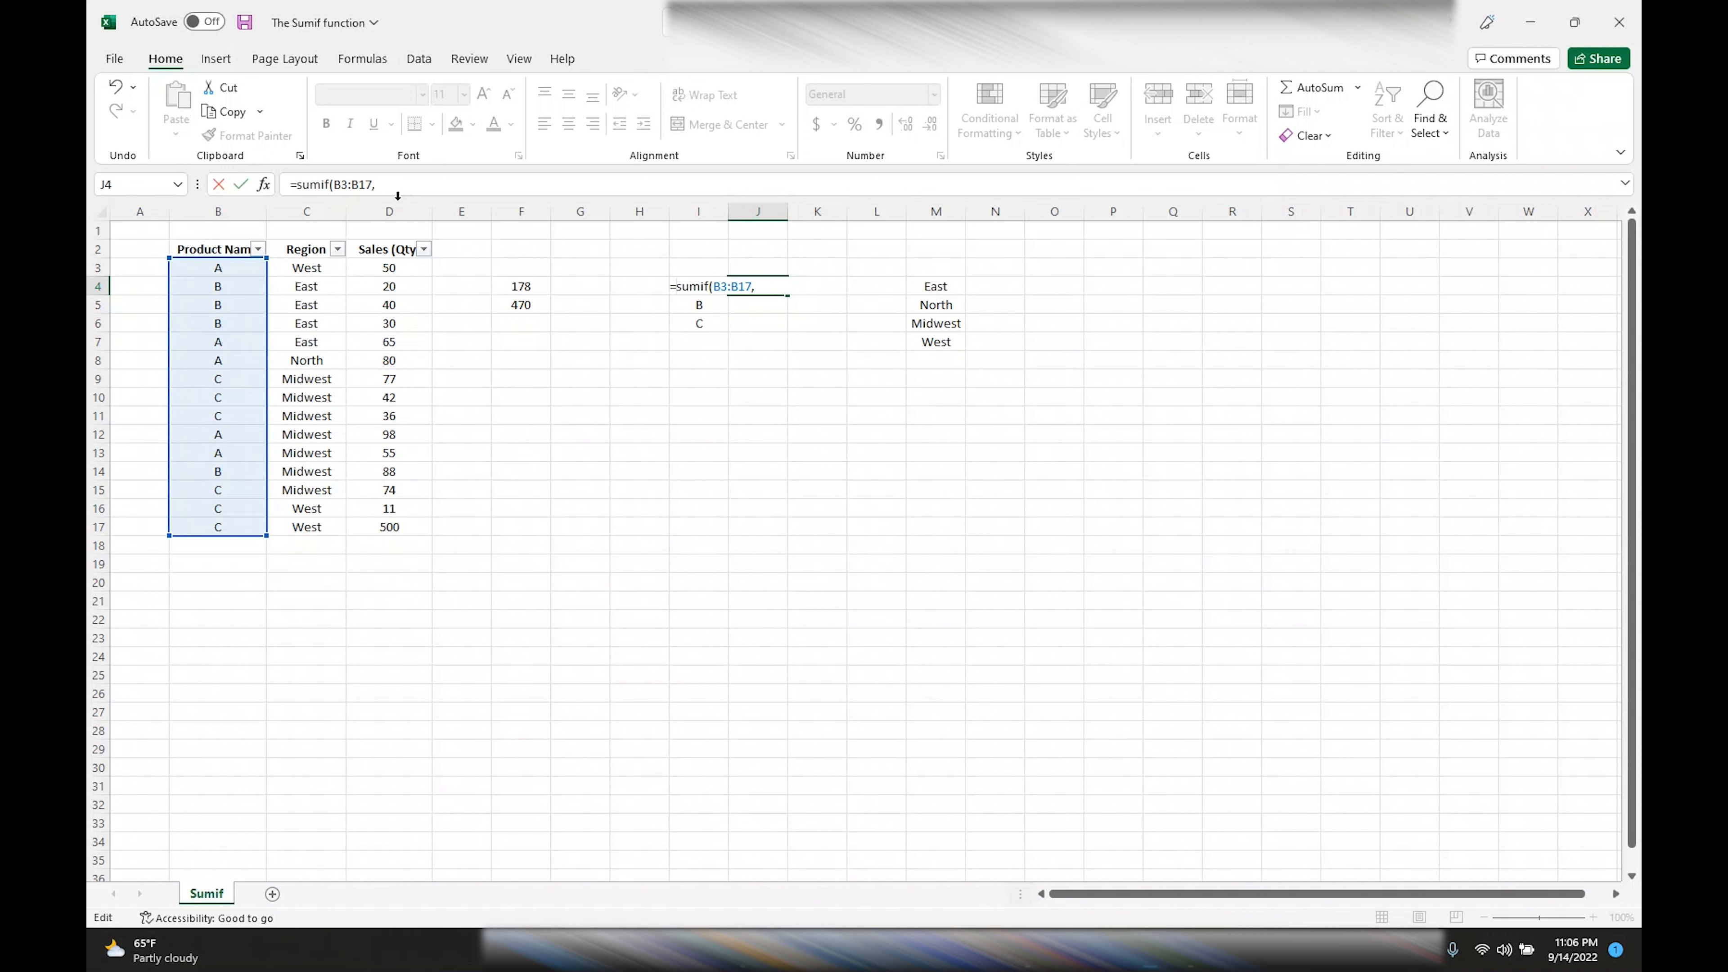
pyautogui.click(392, 183)
pyautogui.write('i4,')
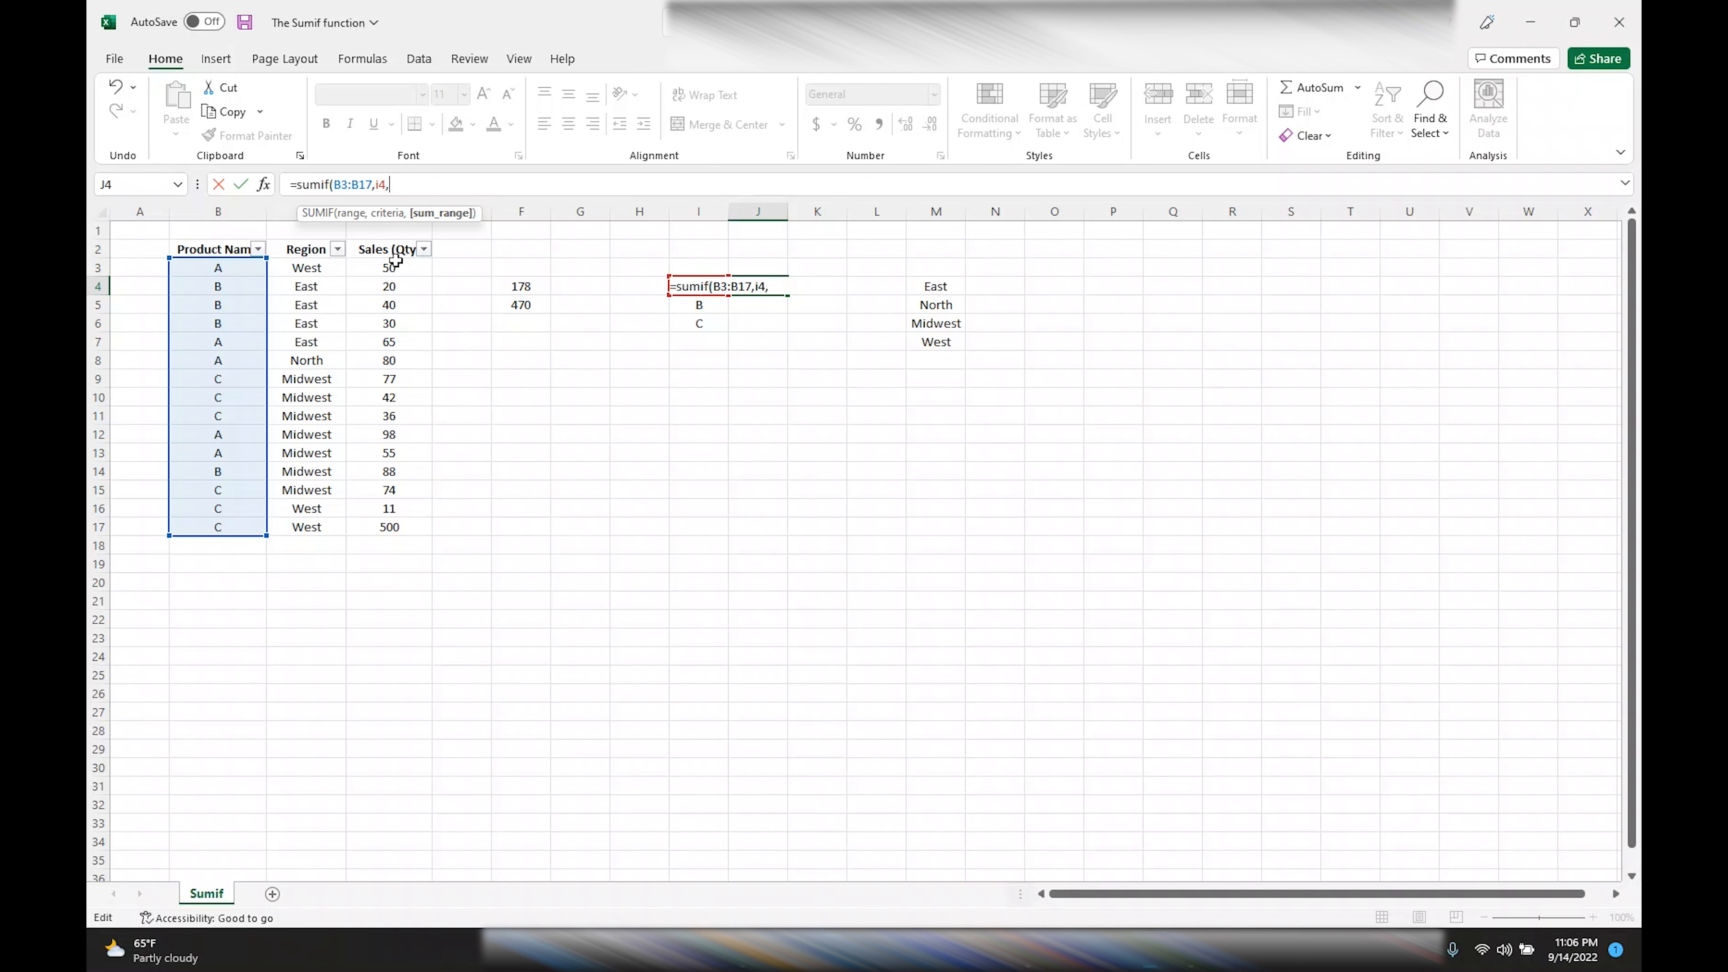
pyautogui.moveTo(396, 267); pyautogui.dragTo(406, 526)
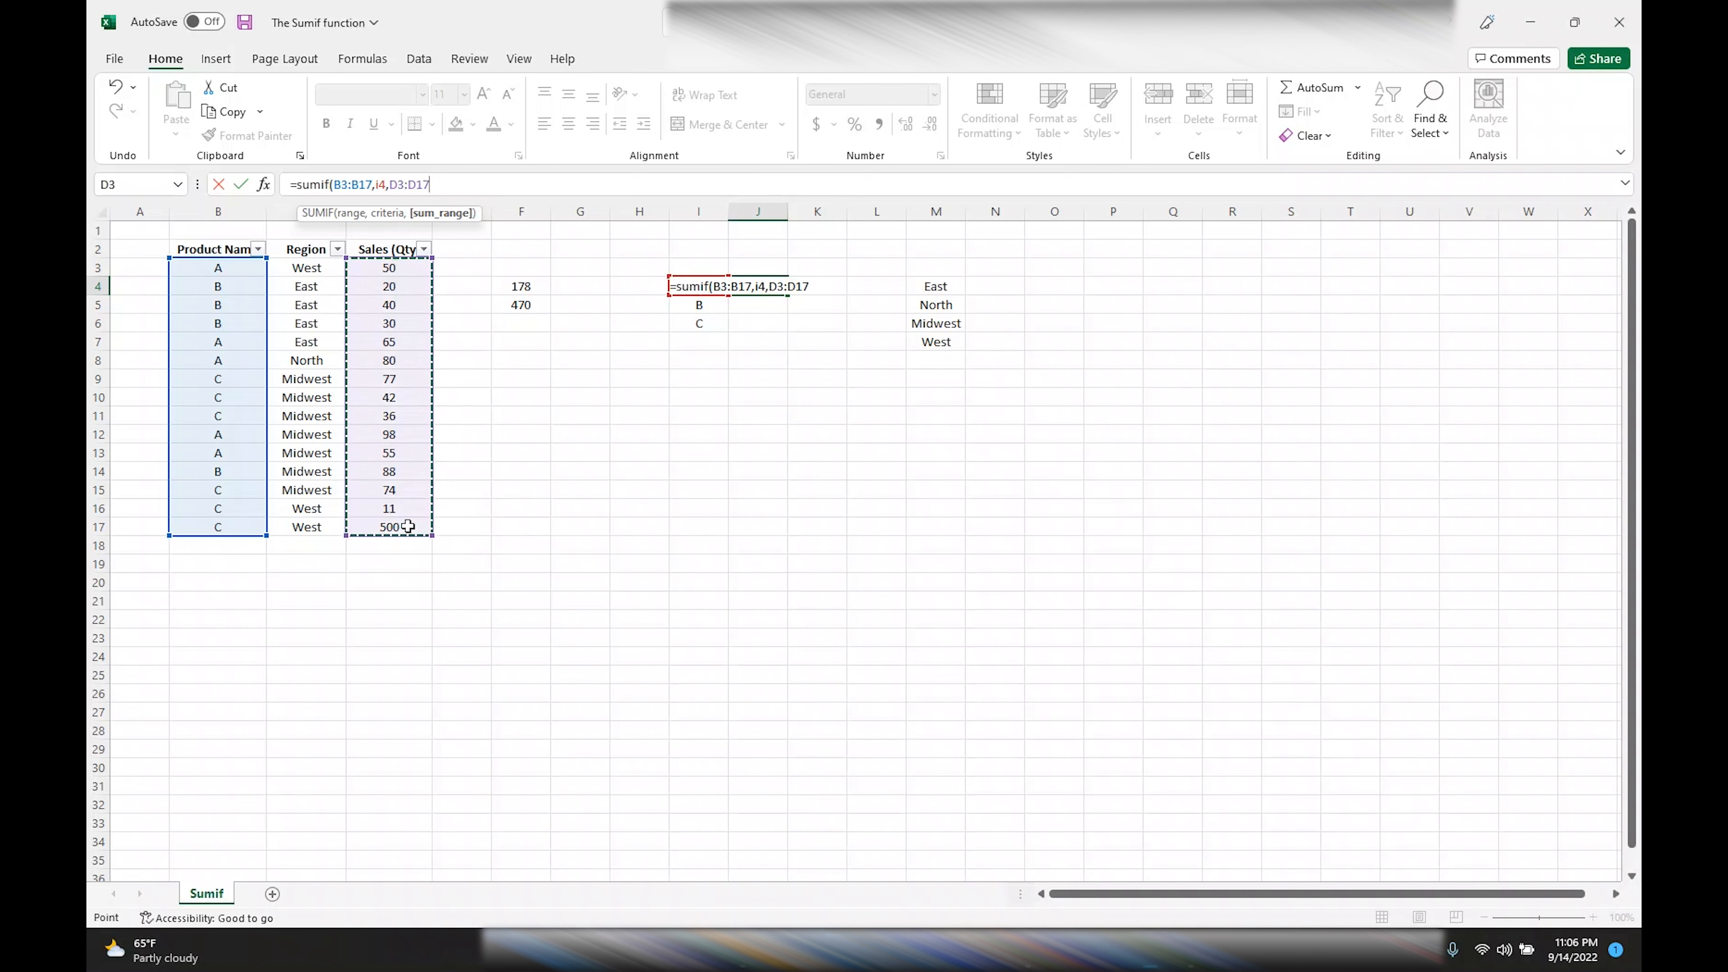
pyautogui.write(')')
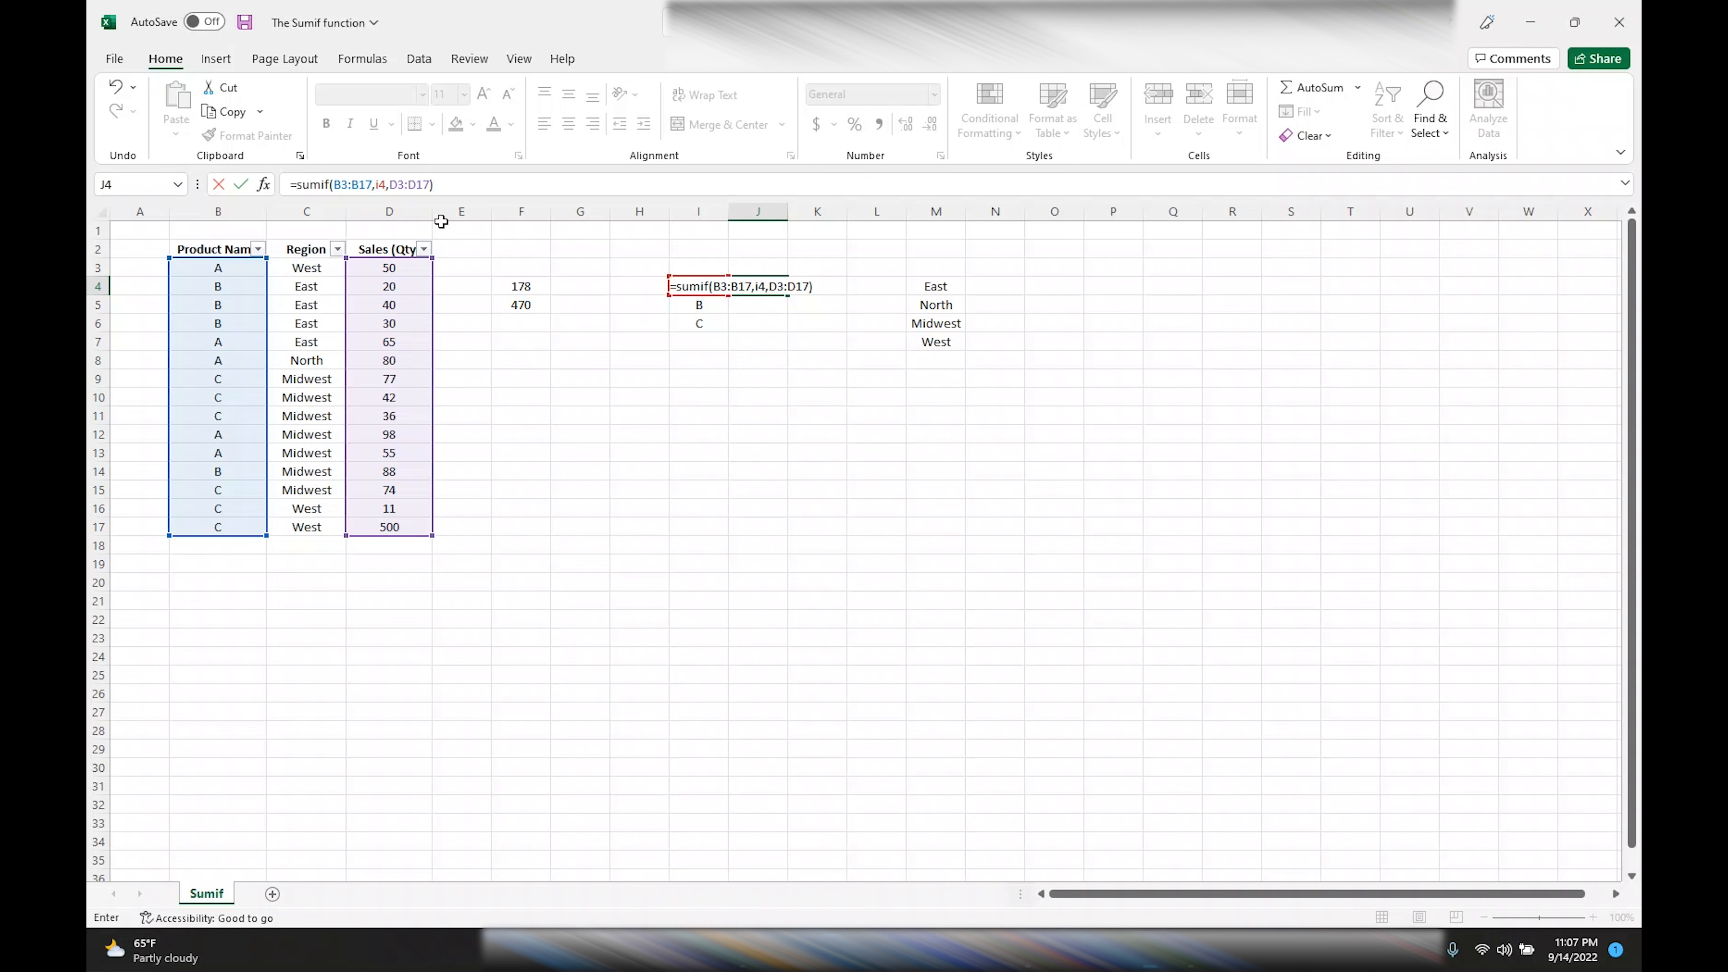
# Make both ranges in J4's formula absolute as $B$3:$B$17 and $D$3:$D$17, keeping I4 relative, and enter the formula.
pyautogui.click(335, 183)
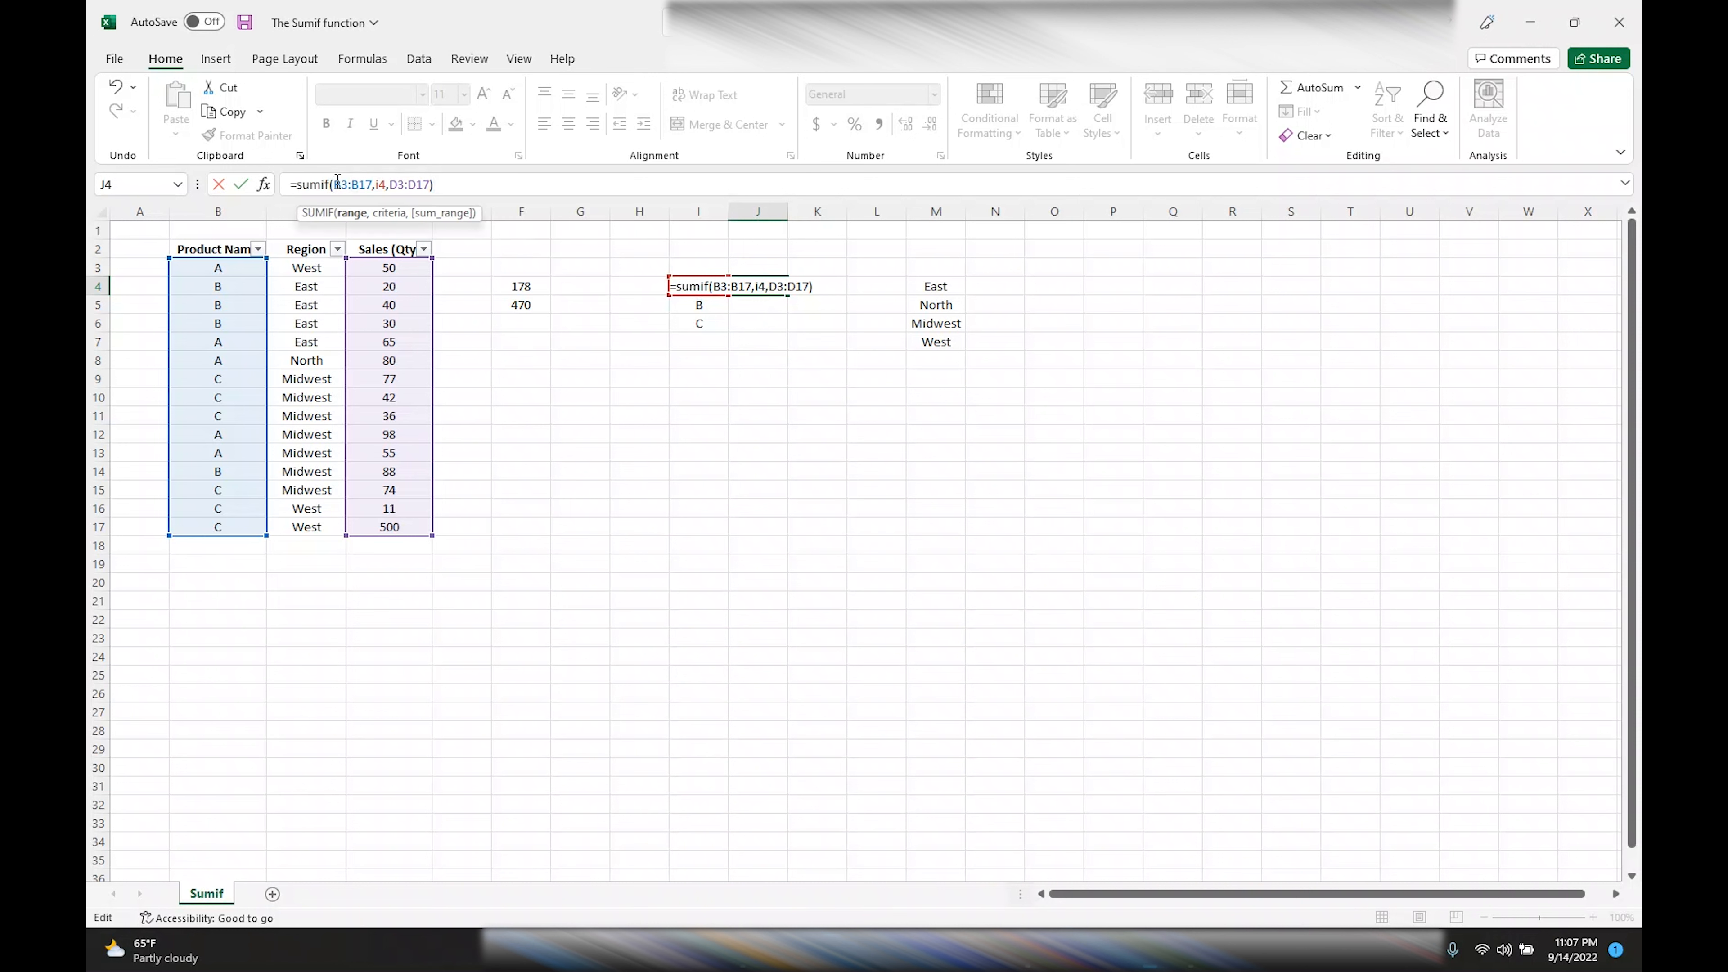
pyautogui.press('F4')
pyautogui.click(367, 183)
pyautogui.press('F4')
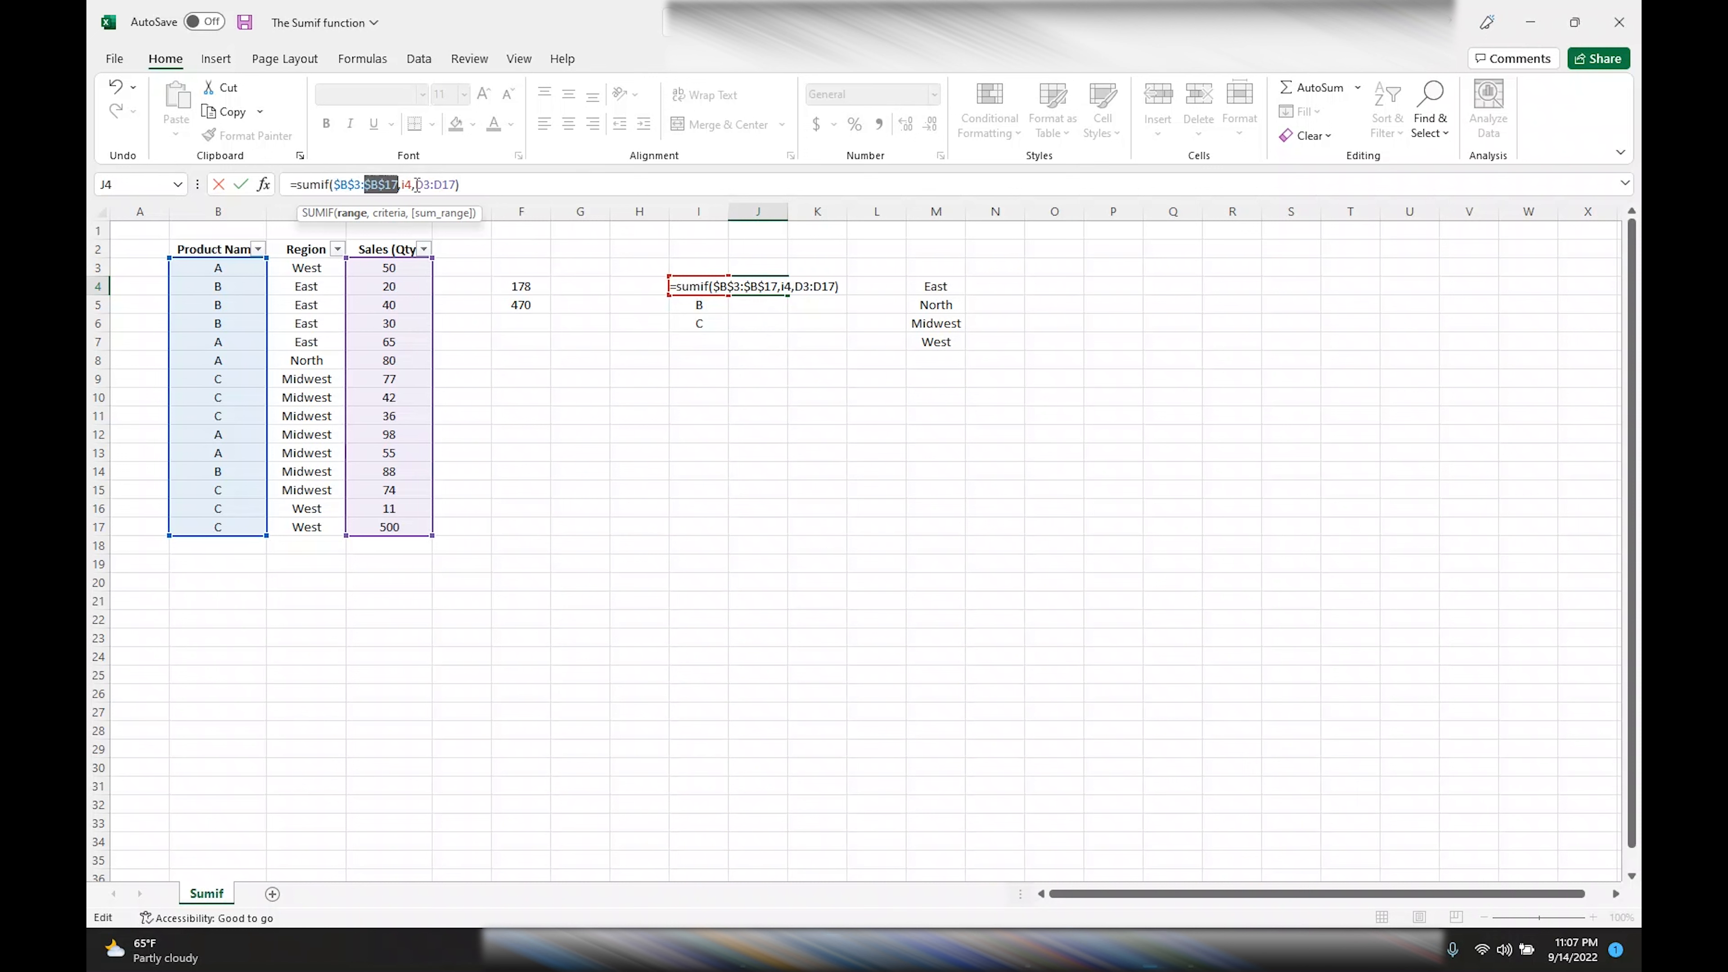
pyautogui.click(419, 184)
pyautogui.press('F4')
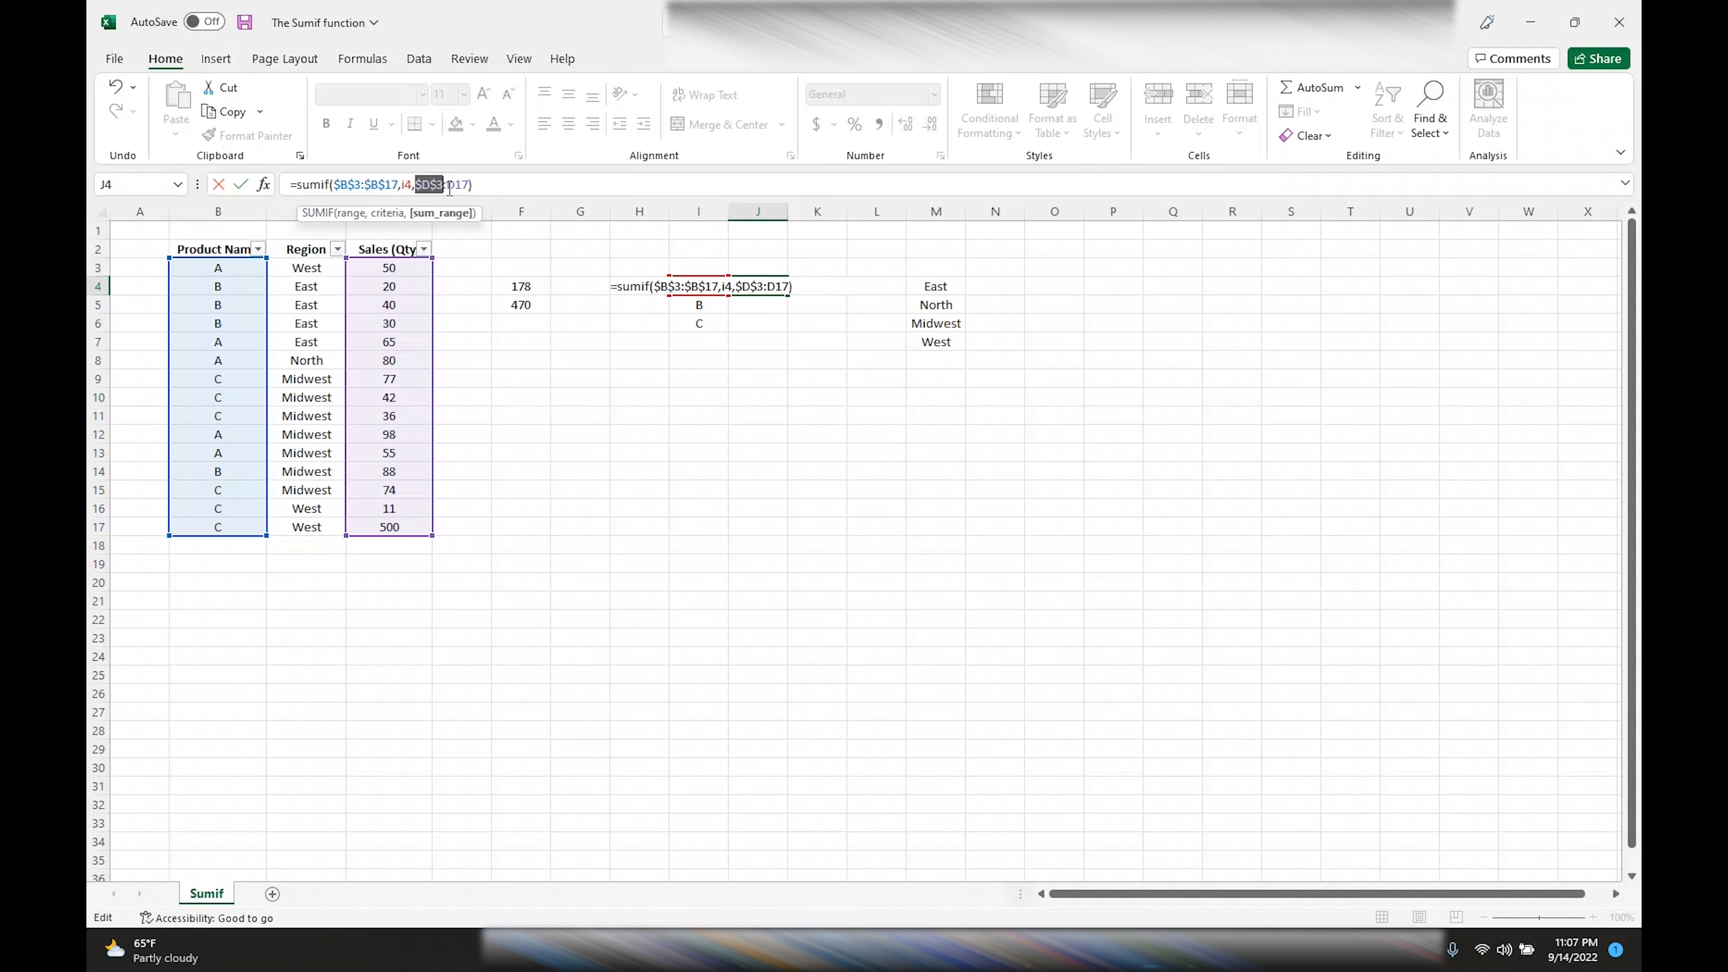
pyautogui.click(480, 184)
pyautogui.press('F4')
pyautogui.click(500, 188)
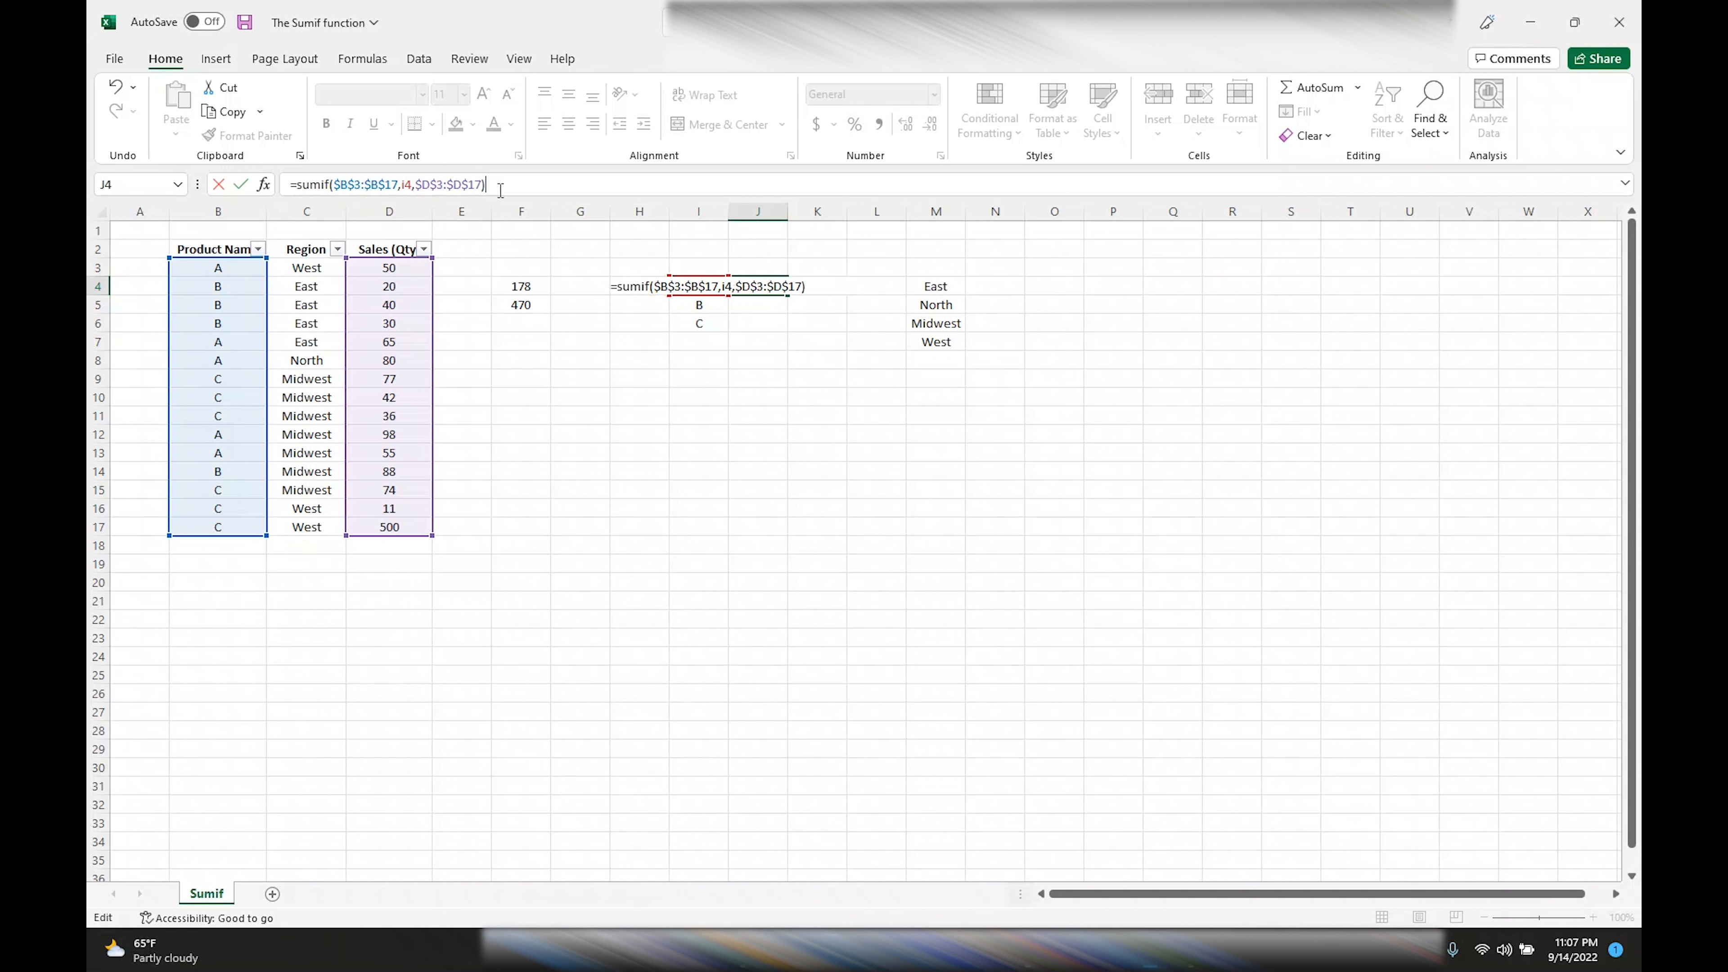
pyautogui.click(406, 184)
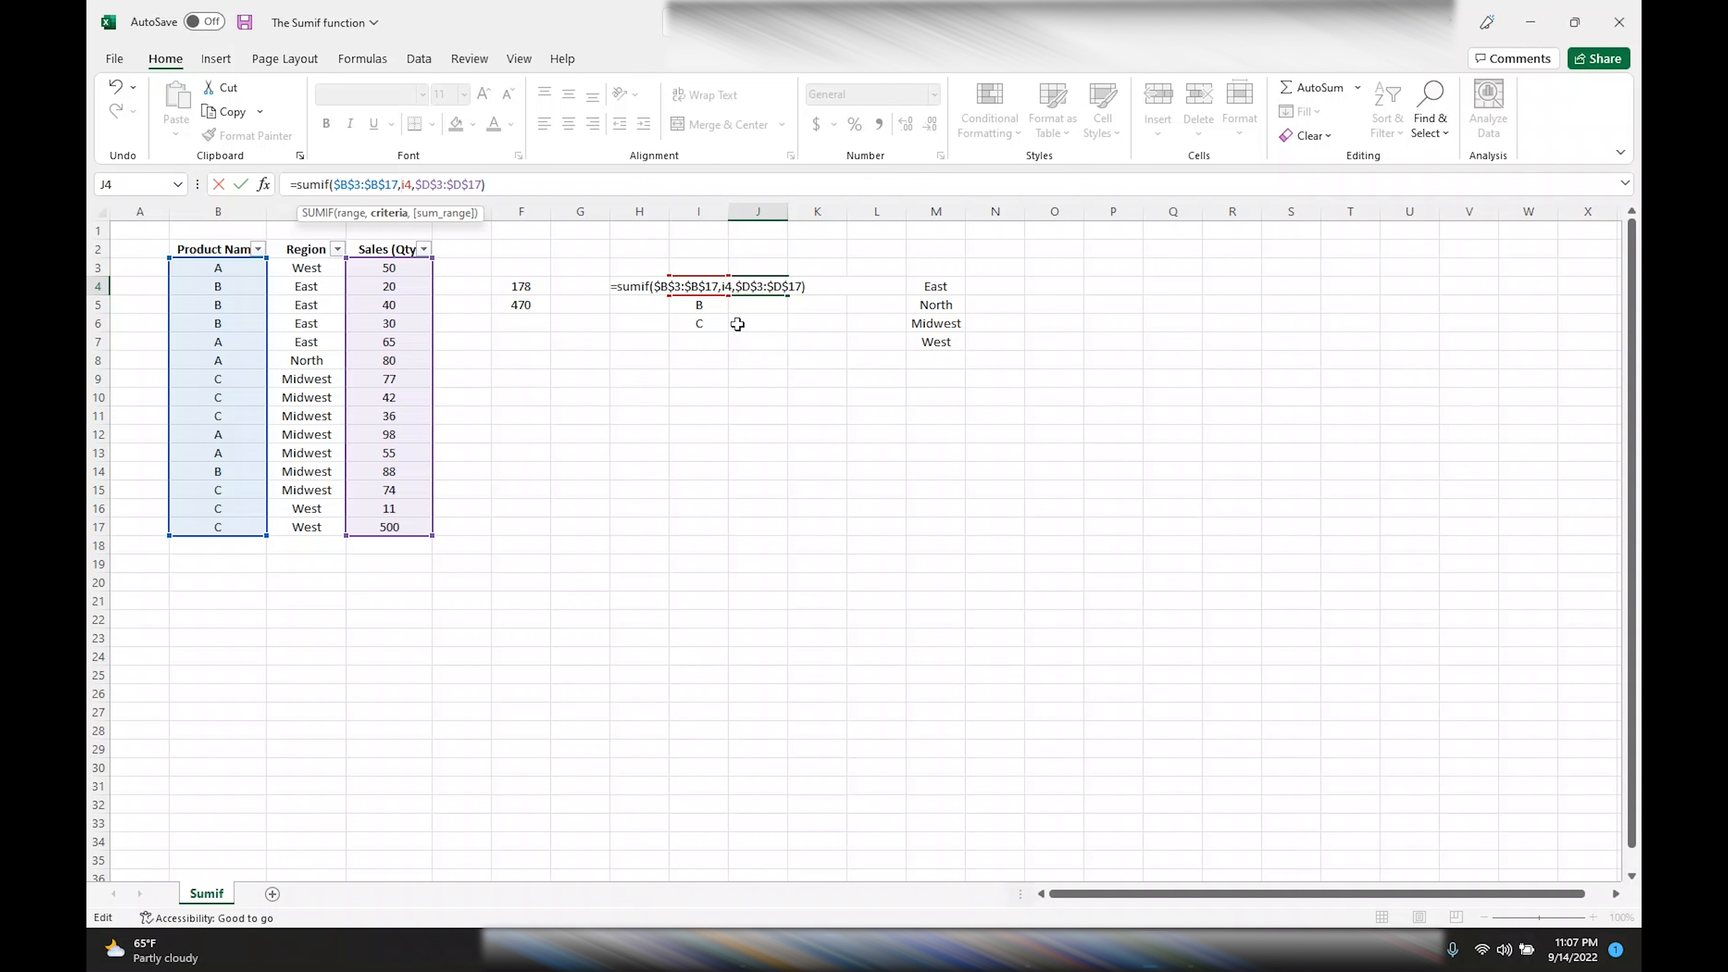
pyautogui.press('Return')
# Fill the SUMIF formula from J4 down to J6 and total J4:J6 with AutoSum in J7.
pyautogui.click(764, 286)
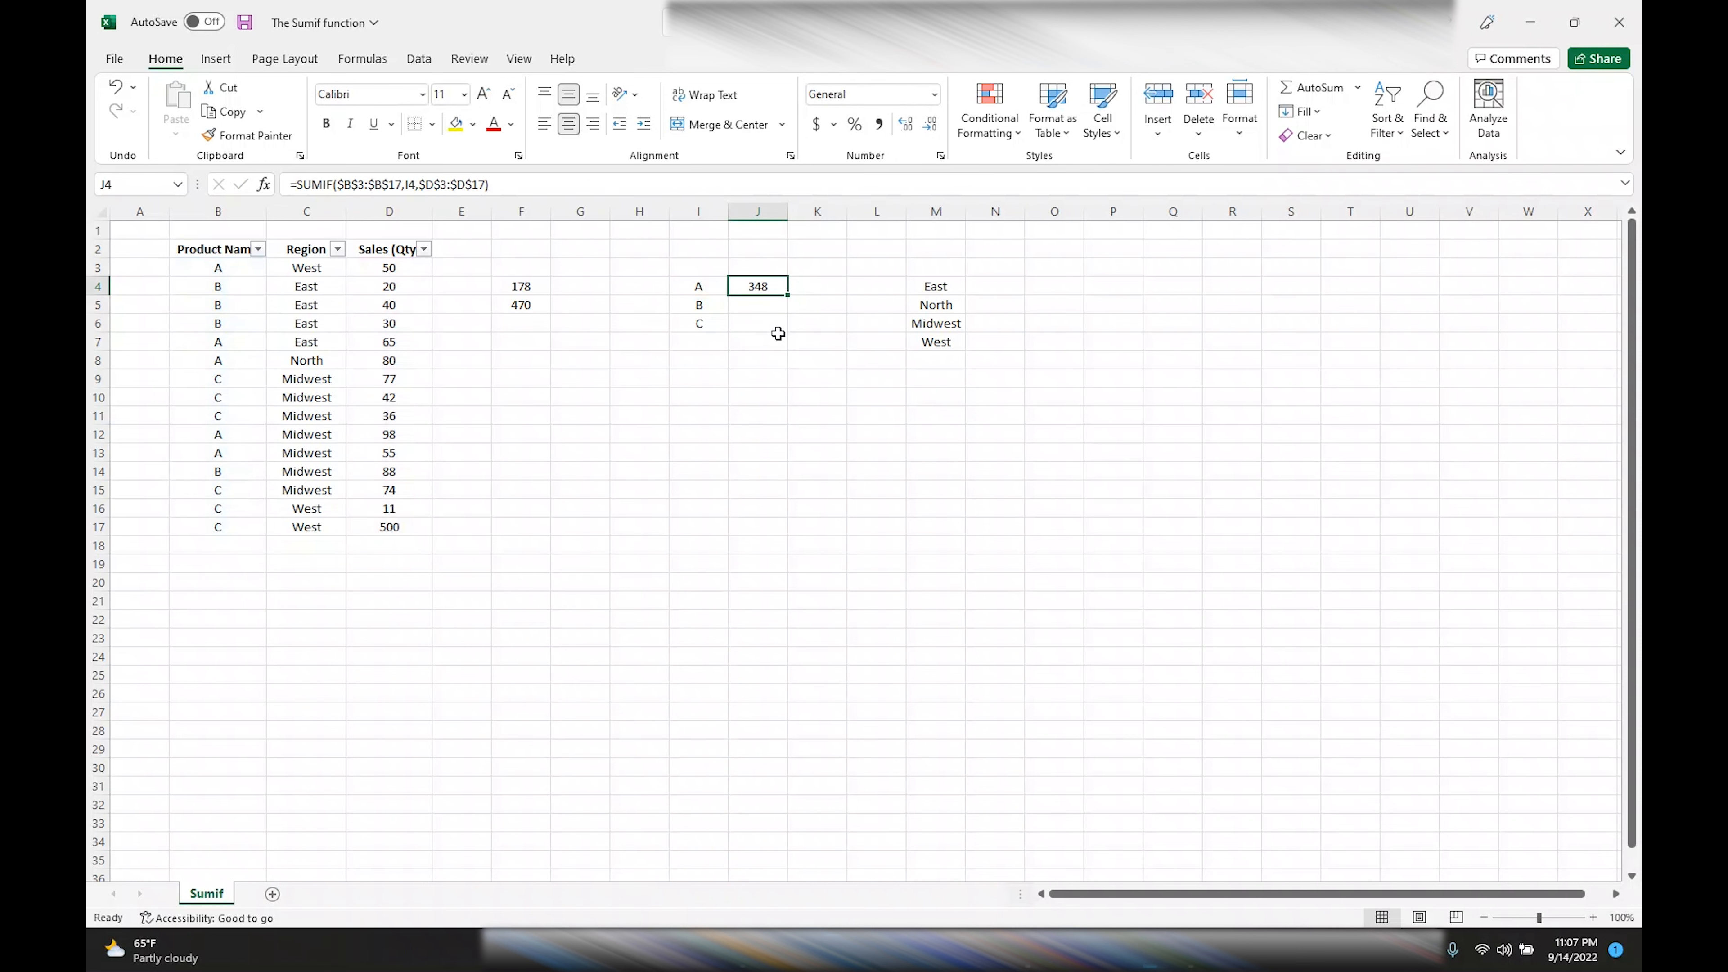
pyautogui.moveTo(788, 296); pyautogui.dragTo(790, 335)
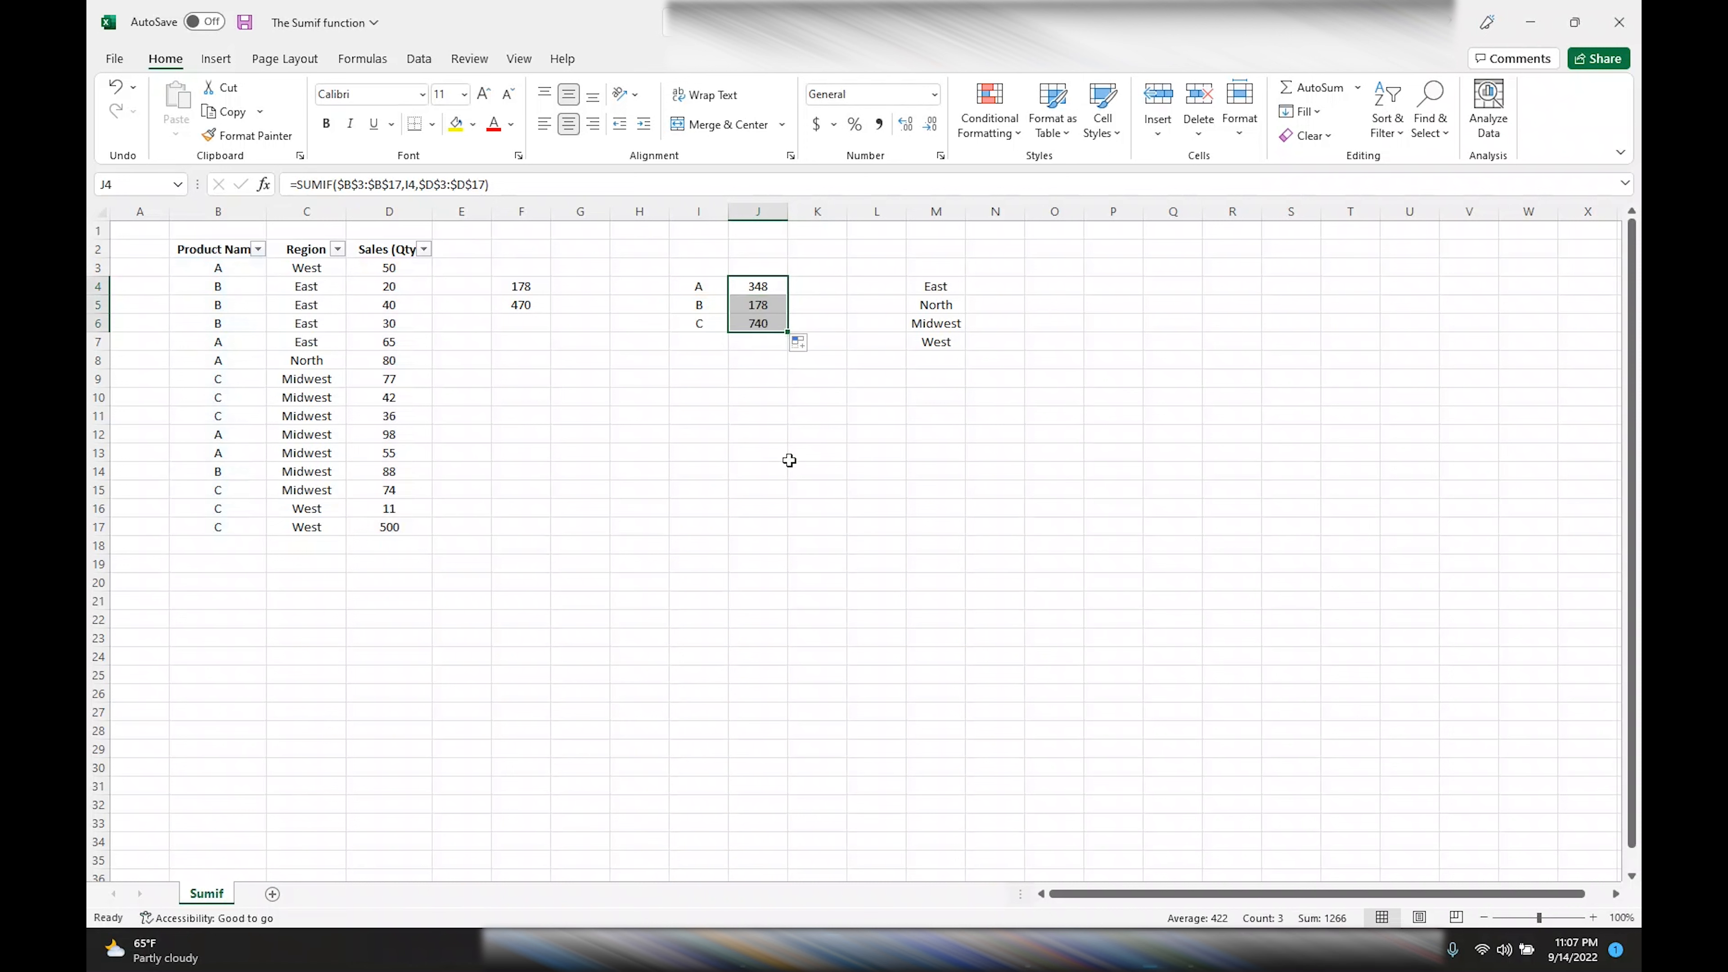
pyautogui.click(760, 340)
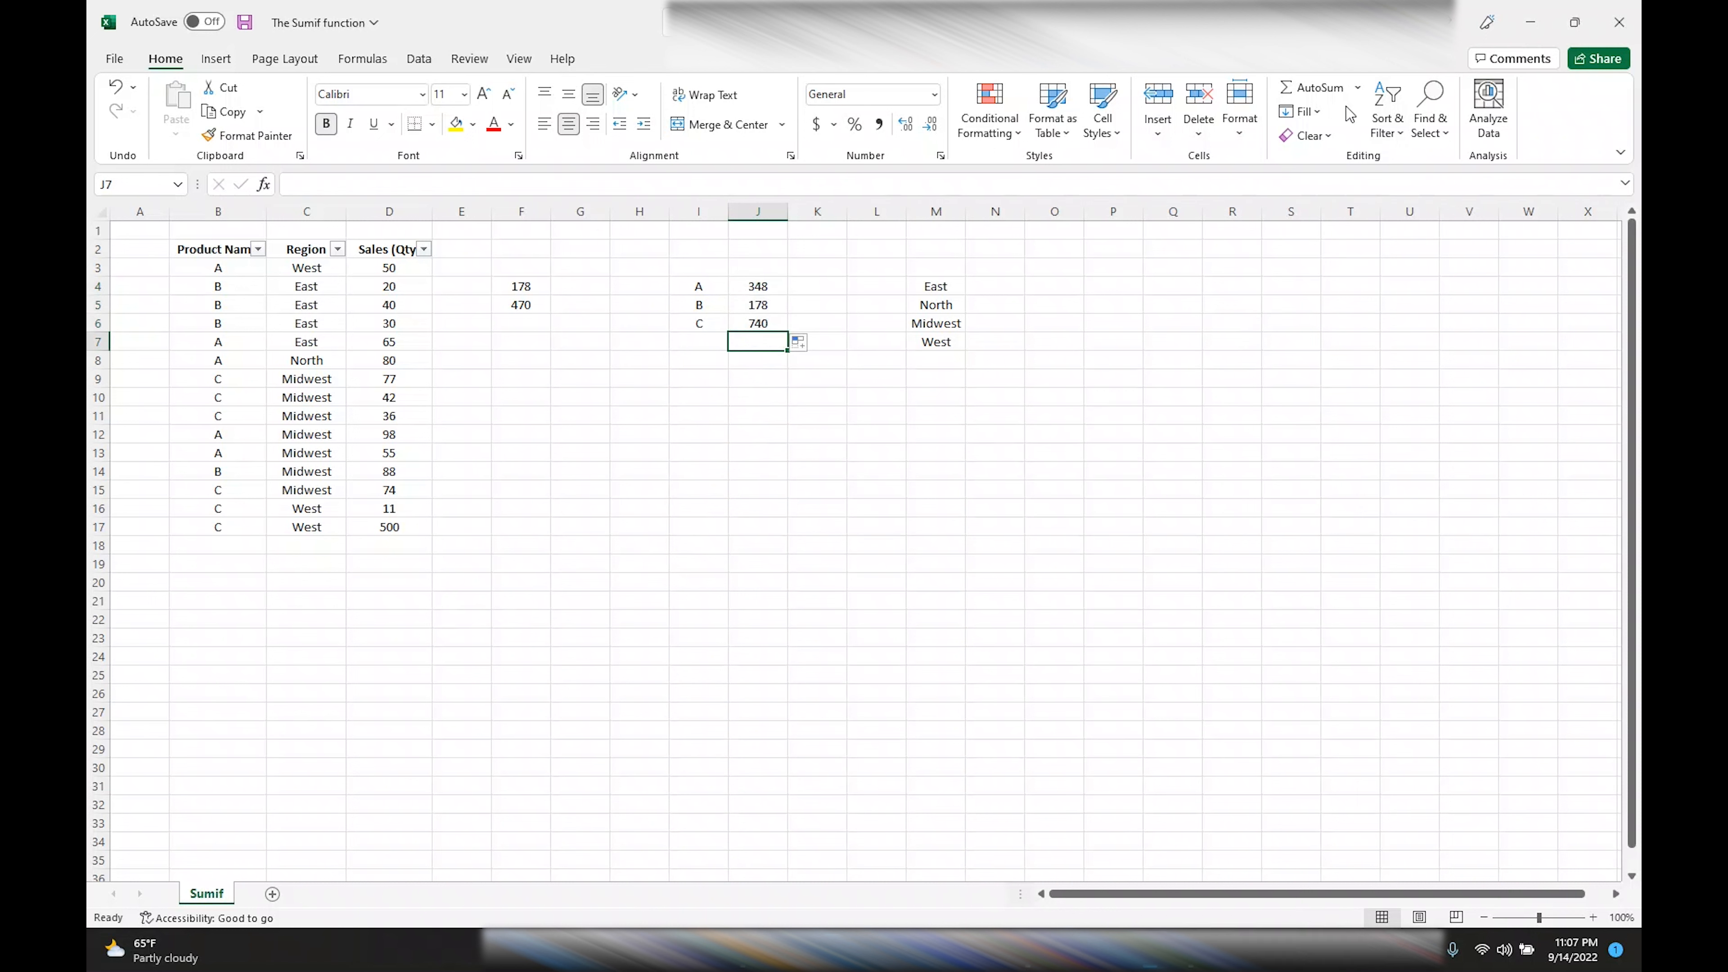
pyautogui.click(1310, 88)
pyautogui.press('Return')
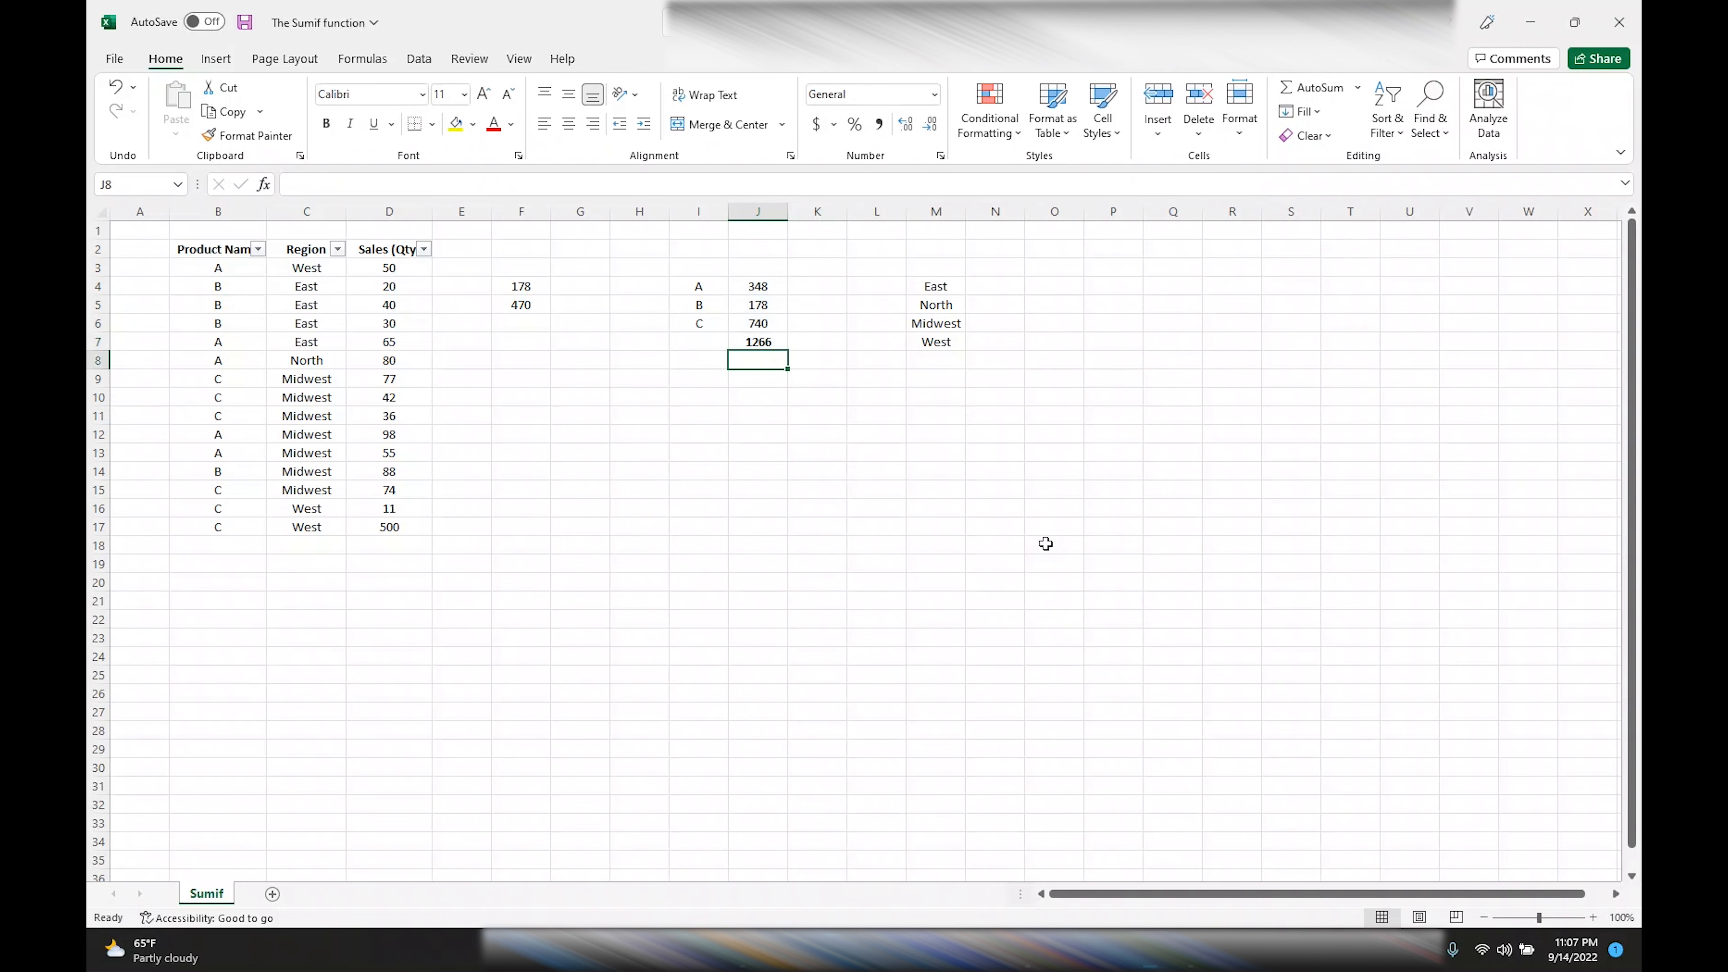
pyautogui.click(766, 343)
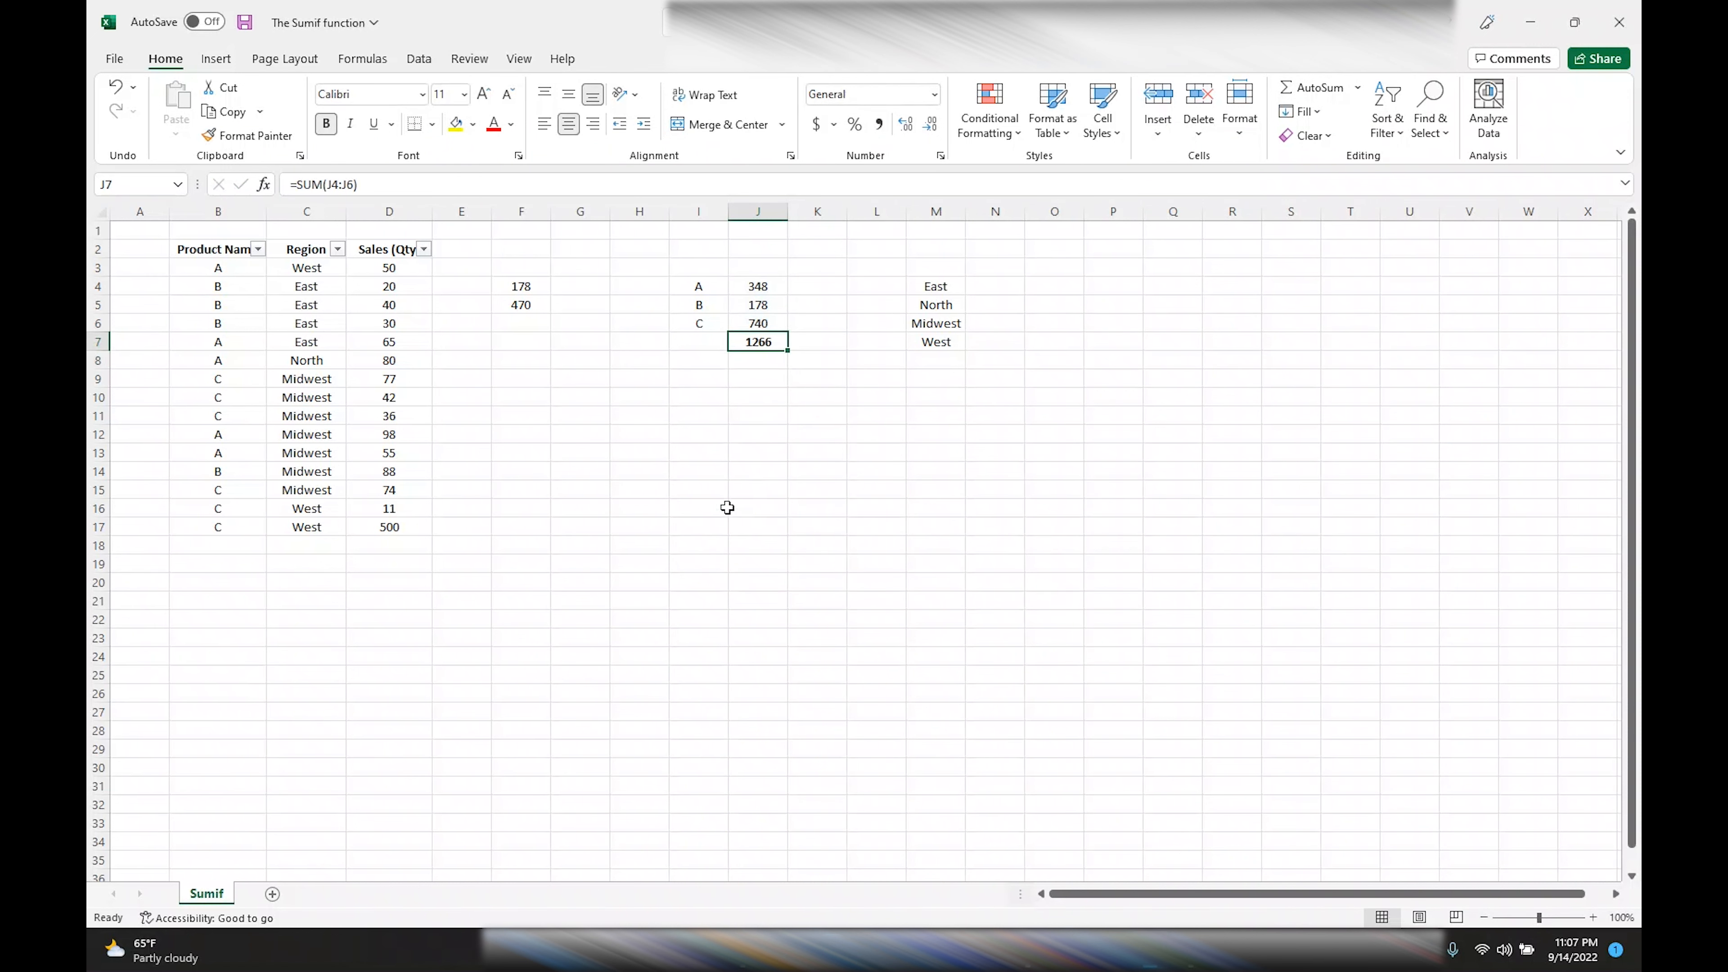
# Total the Sales (Qty) values D3:D17 with AutoSum in D18.
pyautogui.click(389, 546)
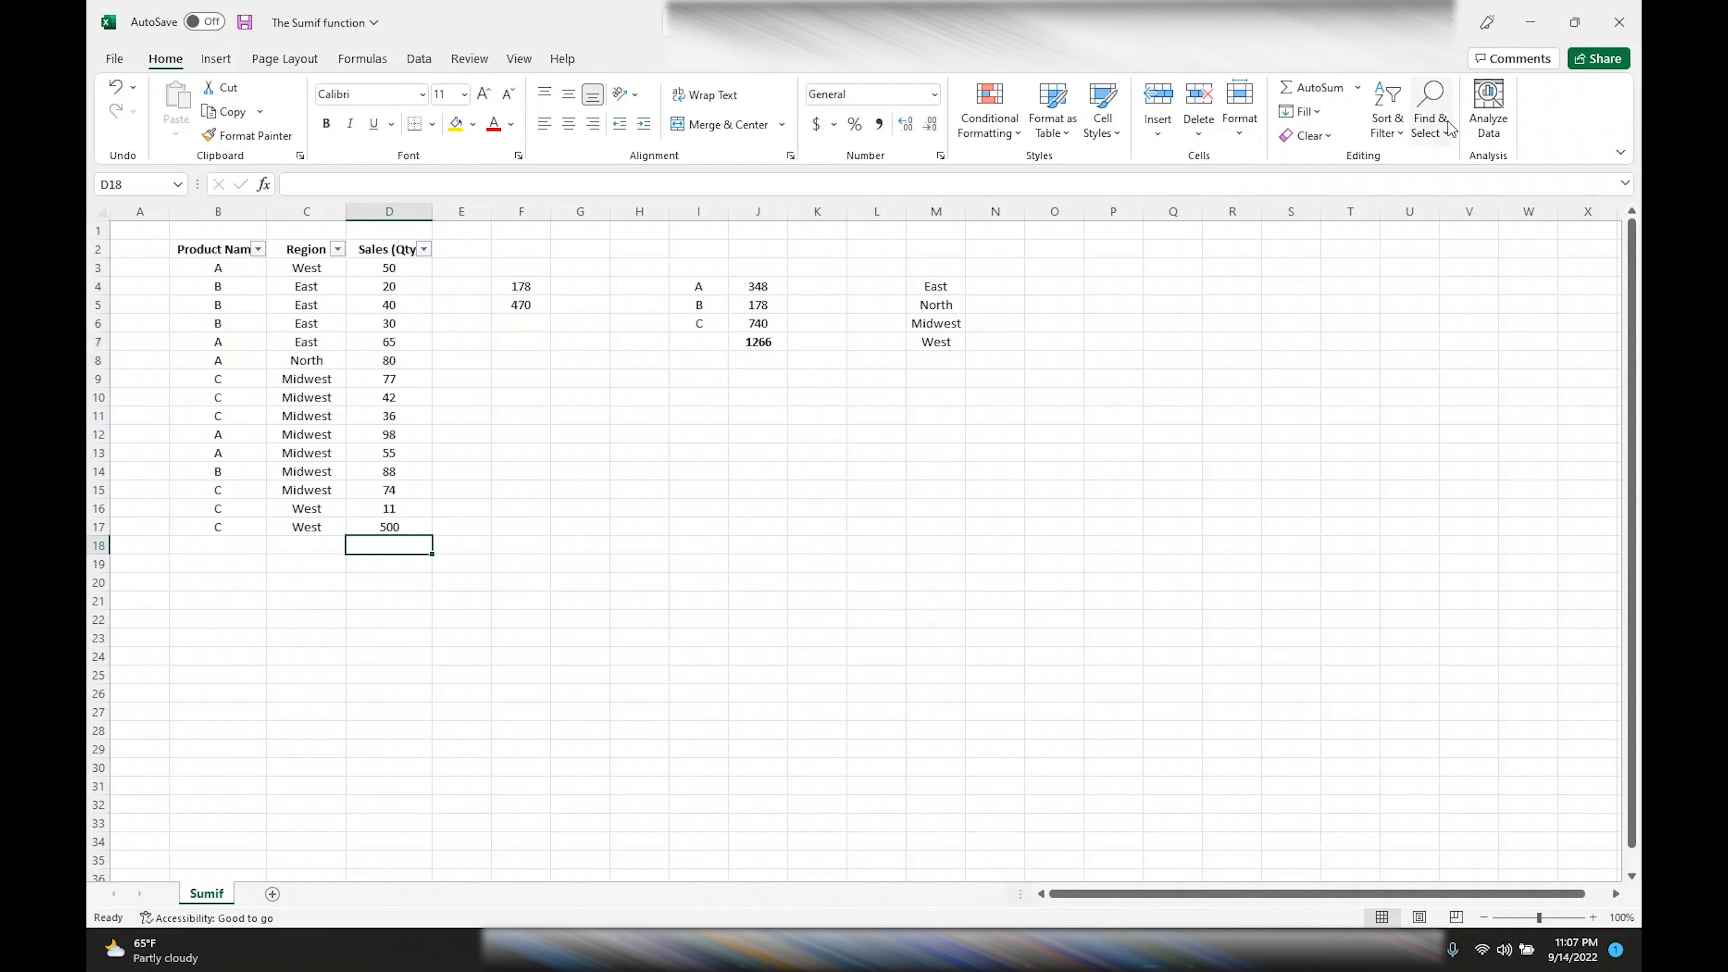
pyautogui.click(1320, 88)
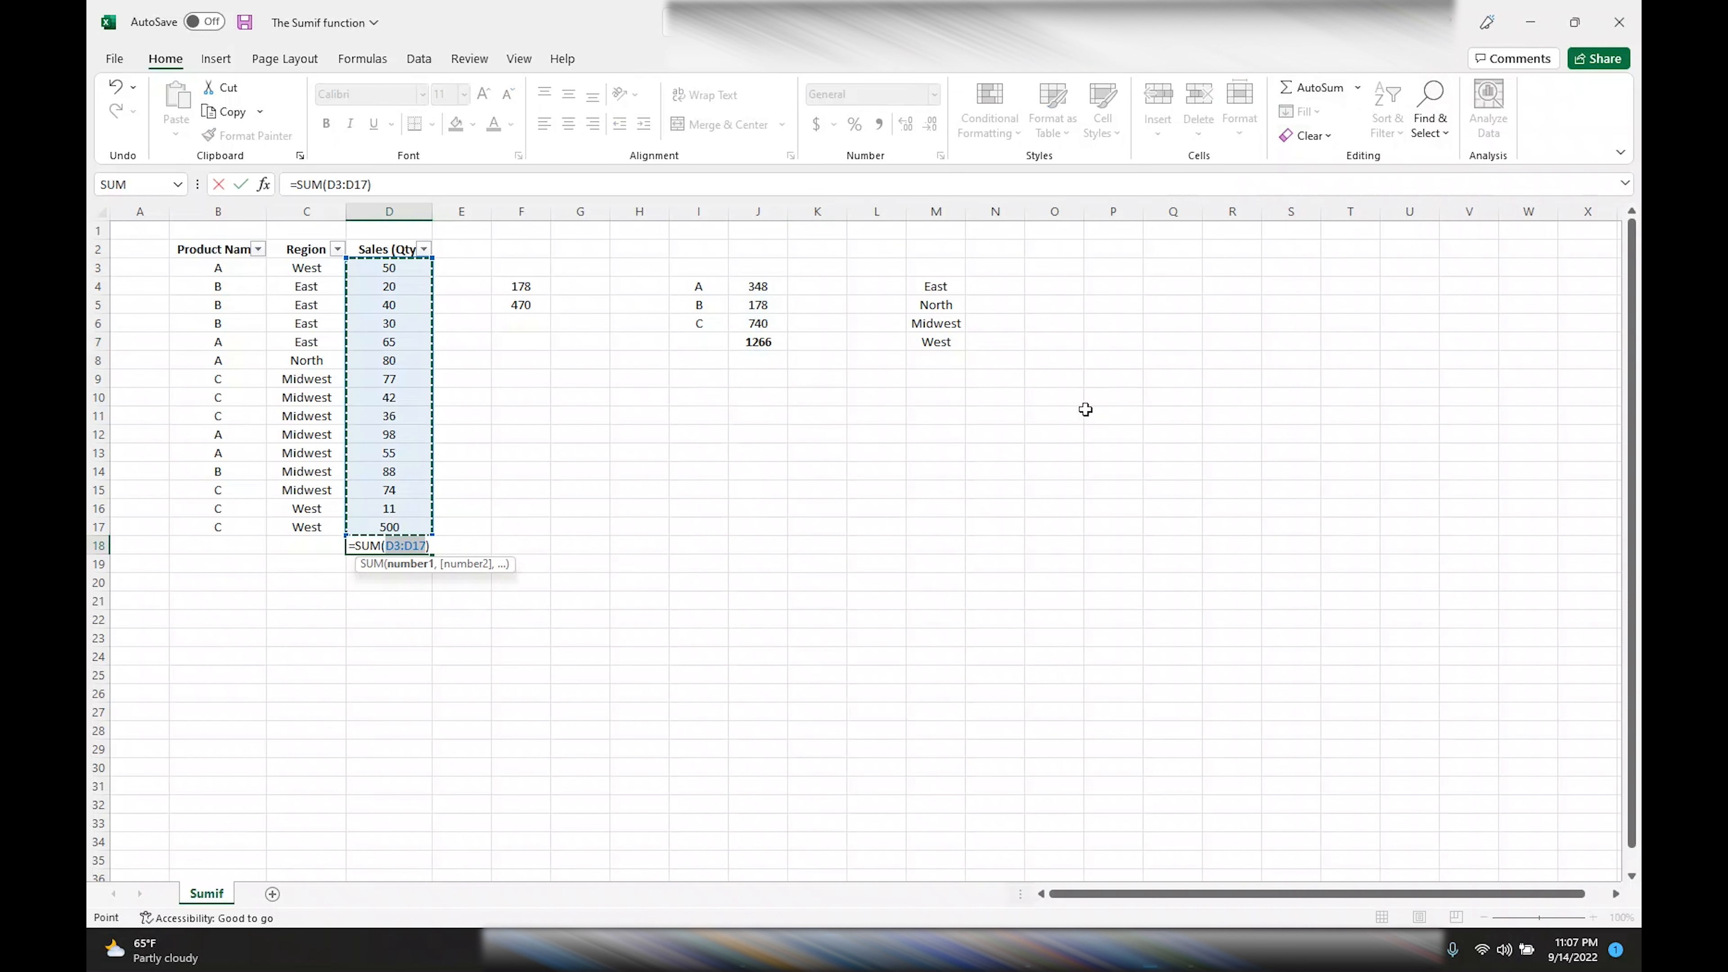
pyautogui.press('Return')
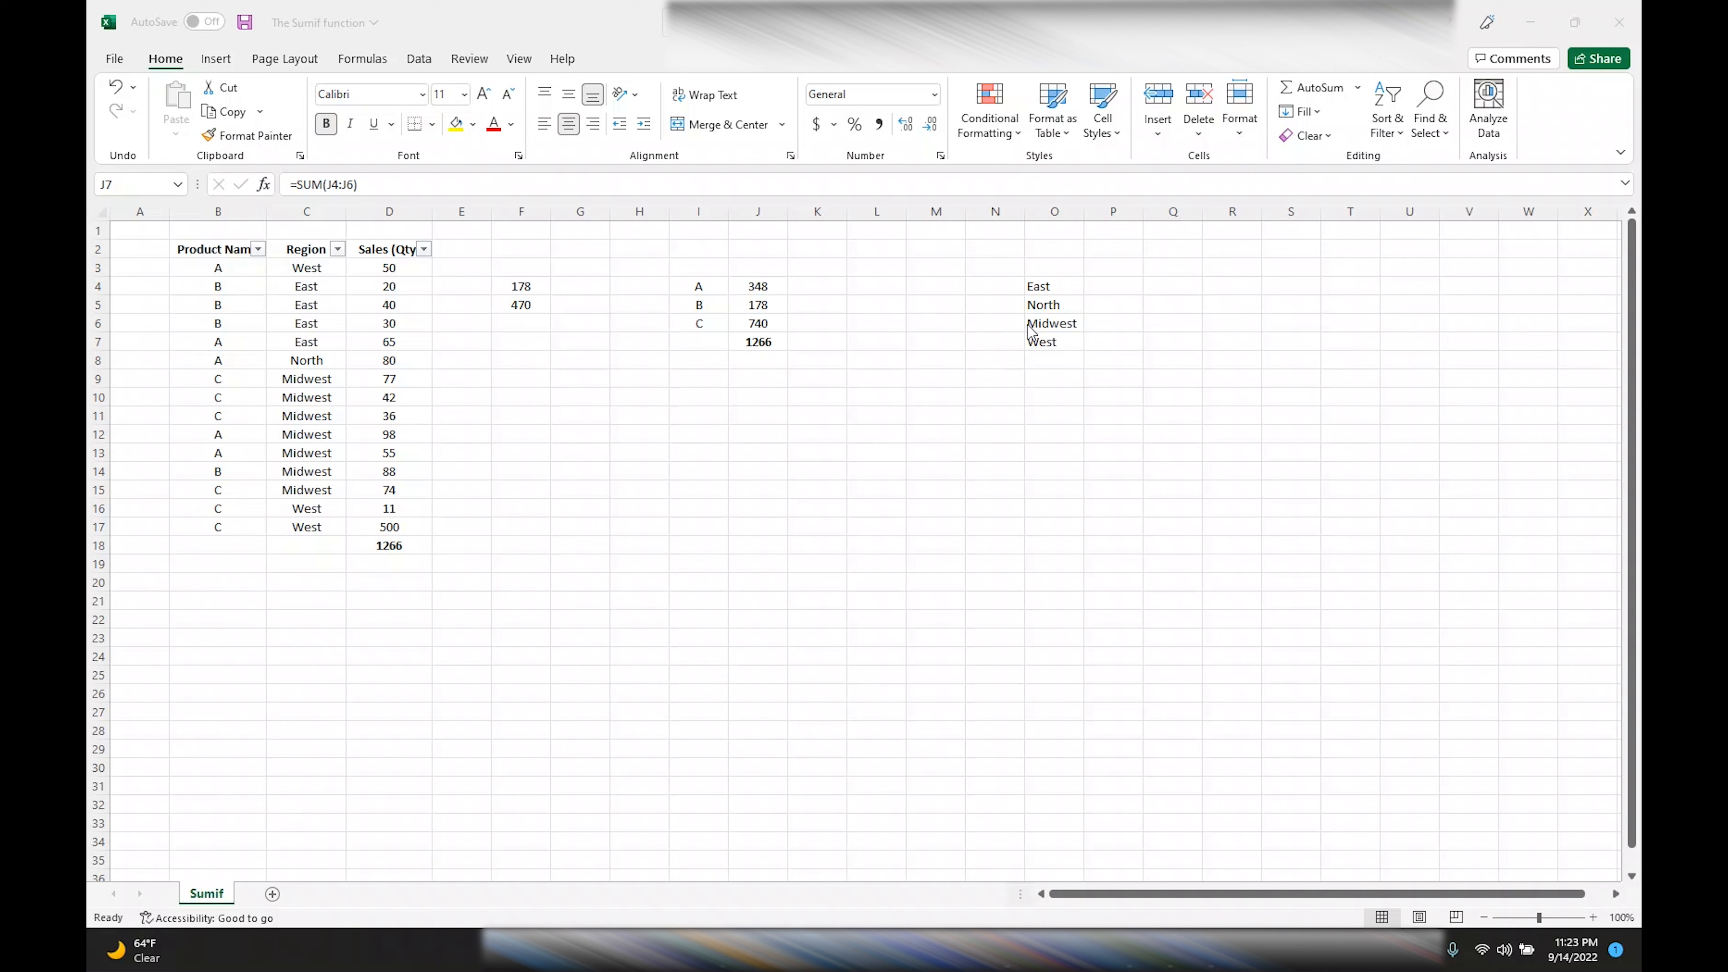
# Widen column O slightly around the region names in O4:O7.
pyautogui.click(1049, 284)
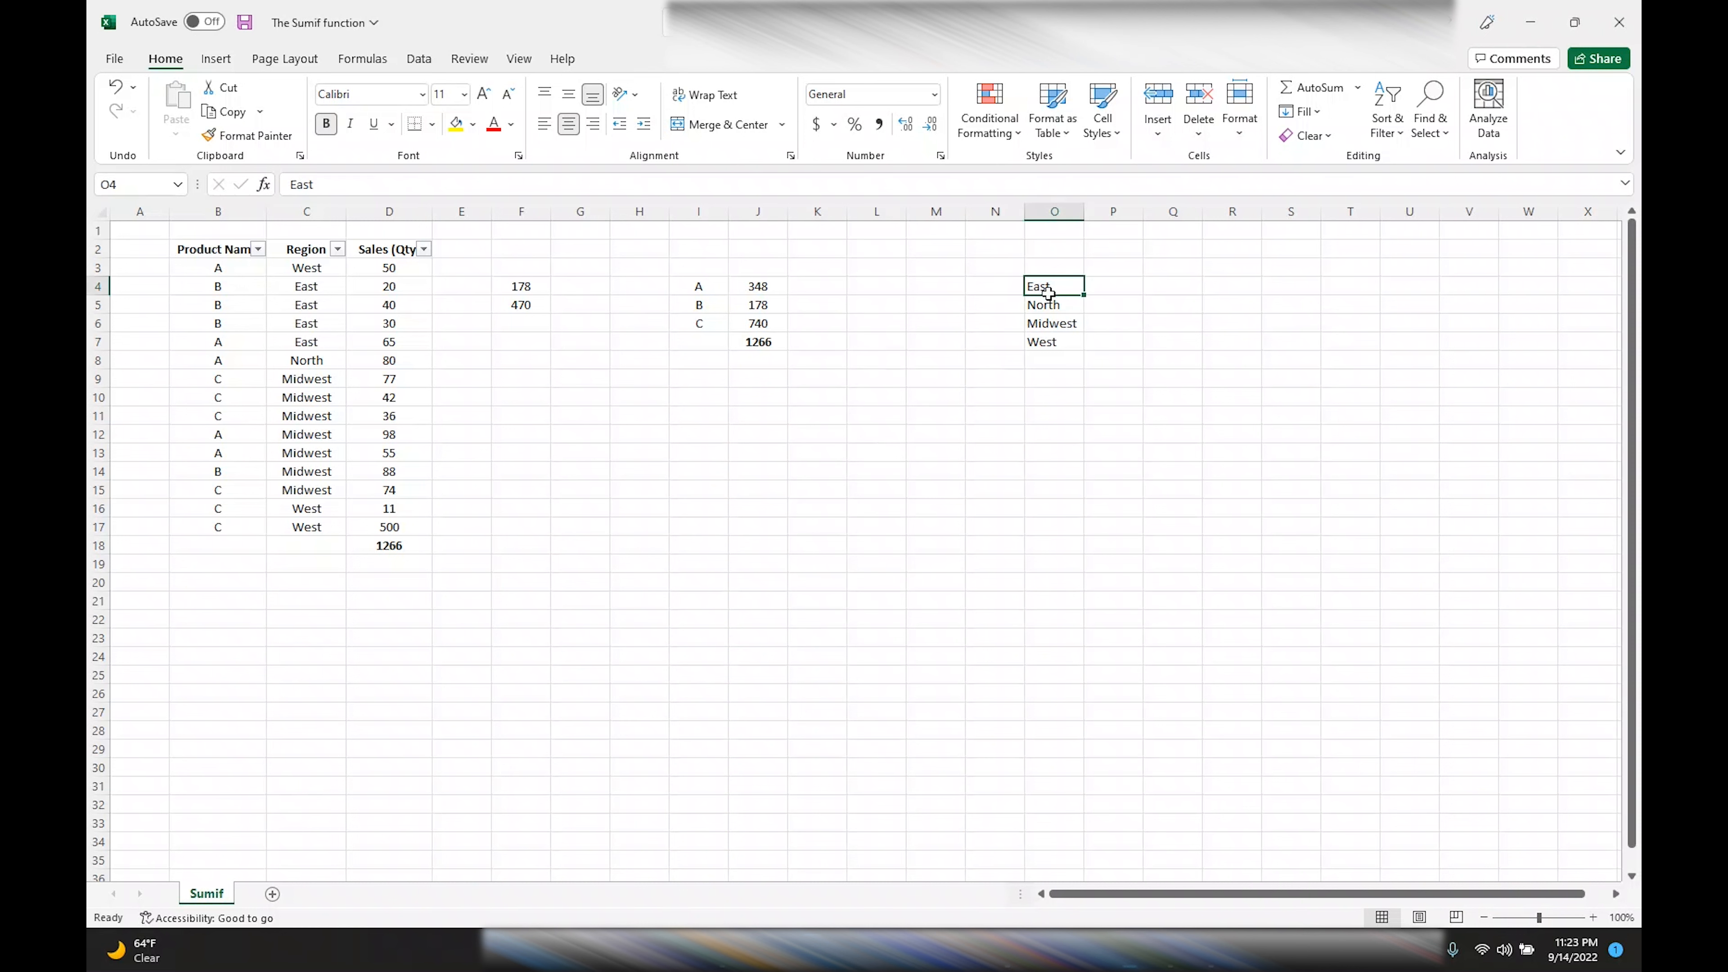
pyautogui.moveTo(1049, 284); pyautogui.dragTo(1052, 343)
pyautogui.moveTo(1085, 211); pyautogui.dragTo(1093, 212)
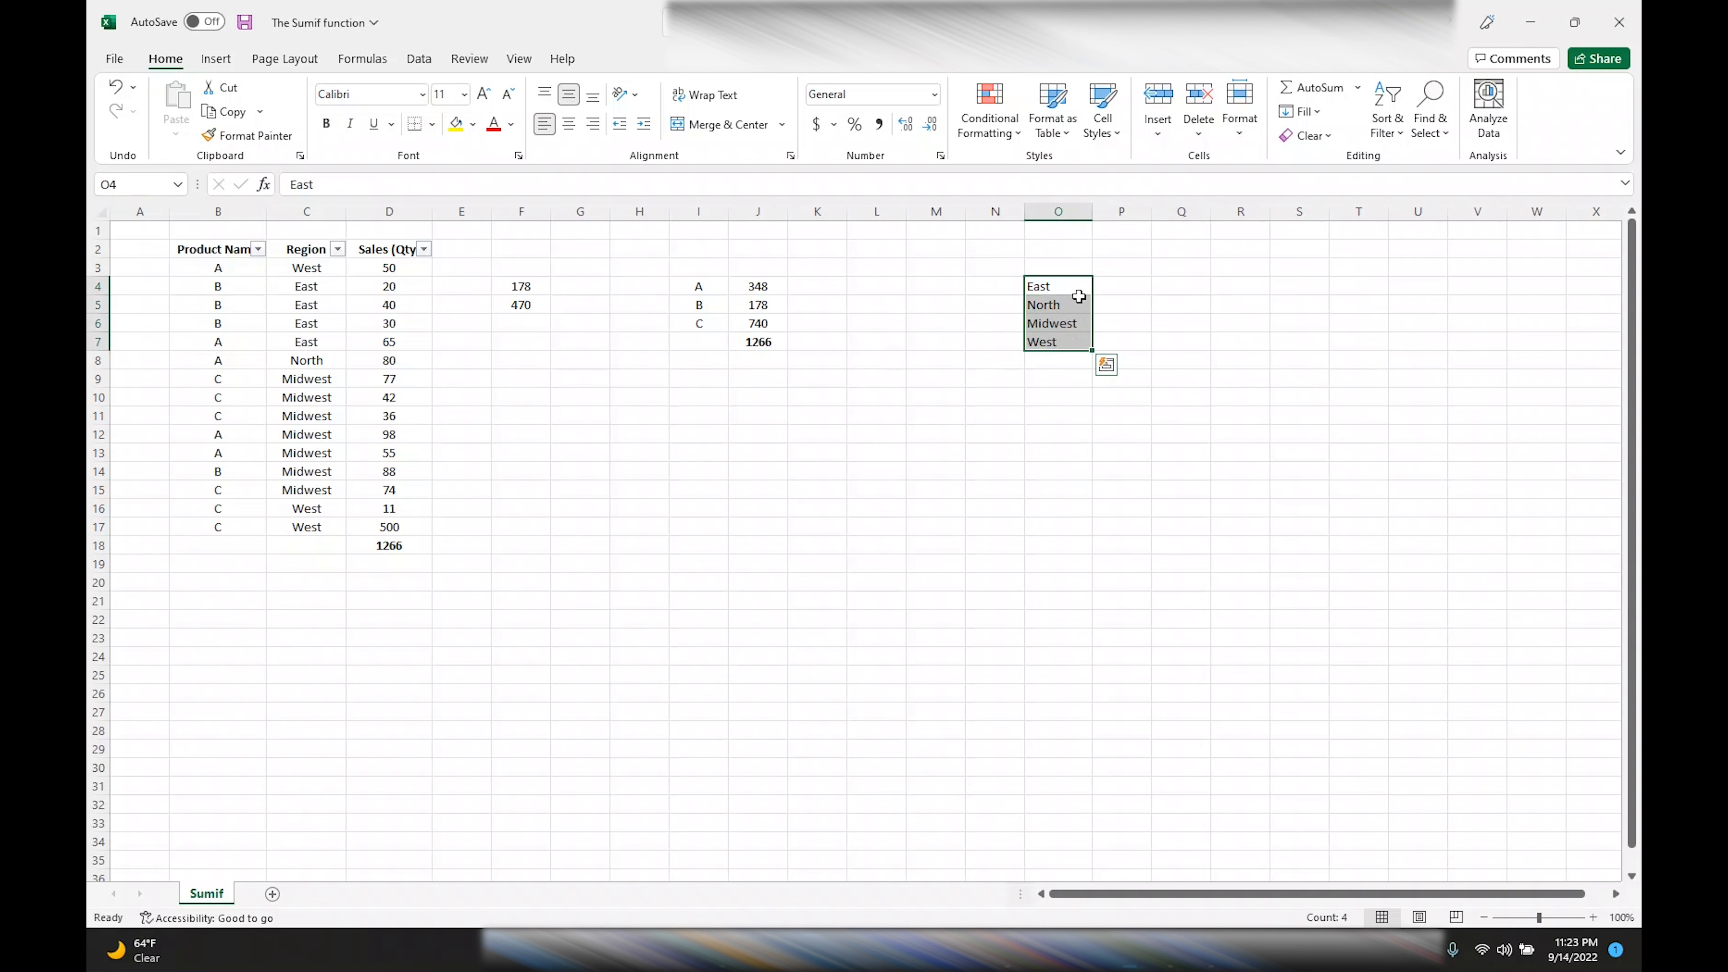
# Examine the regions East, North, Midwest and West in O4:O7 against the blank cells in column R.
pyautogui.click(1072, 286)
pyautogui.moveTo(1070, 287); pyautogui.dragTo(1058, 341)
pyautogui.click(1105, 285)
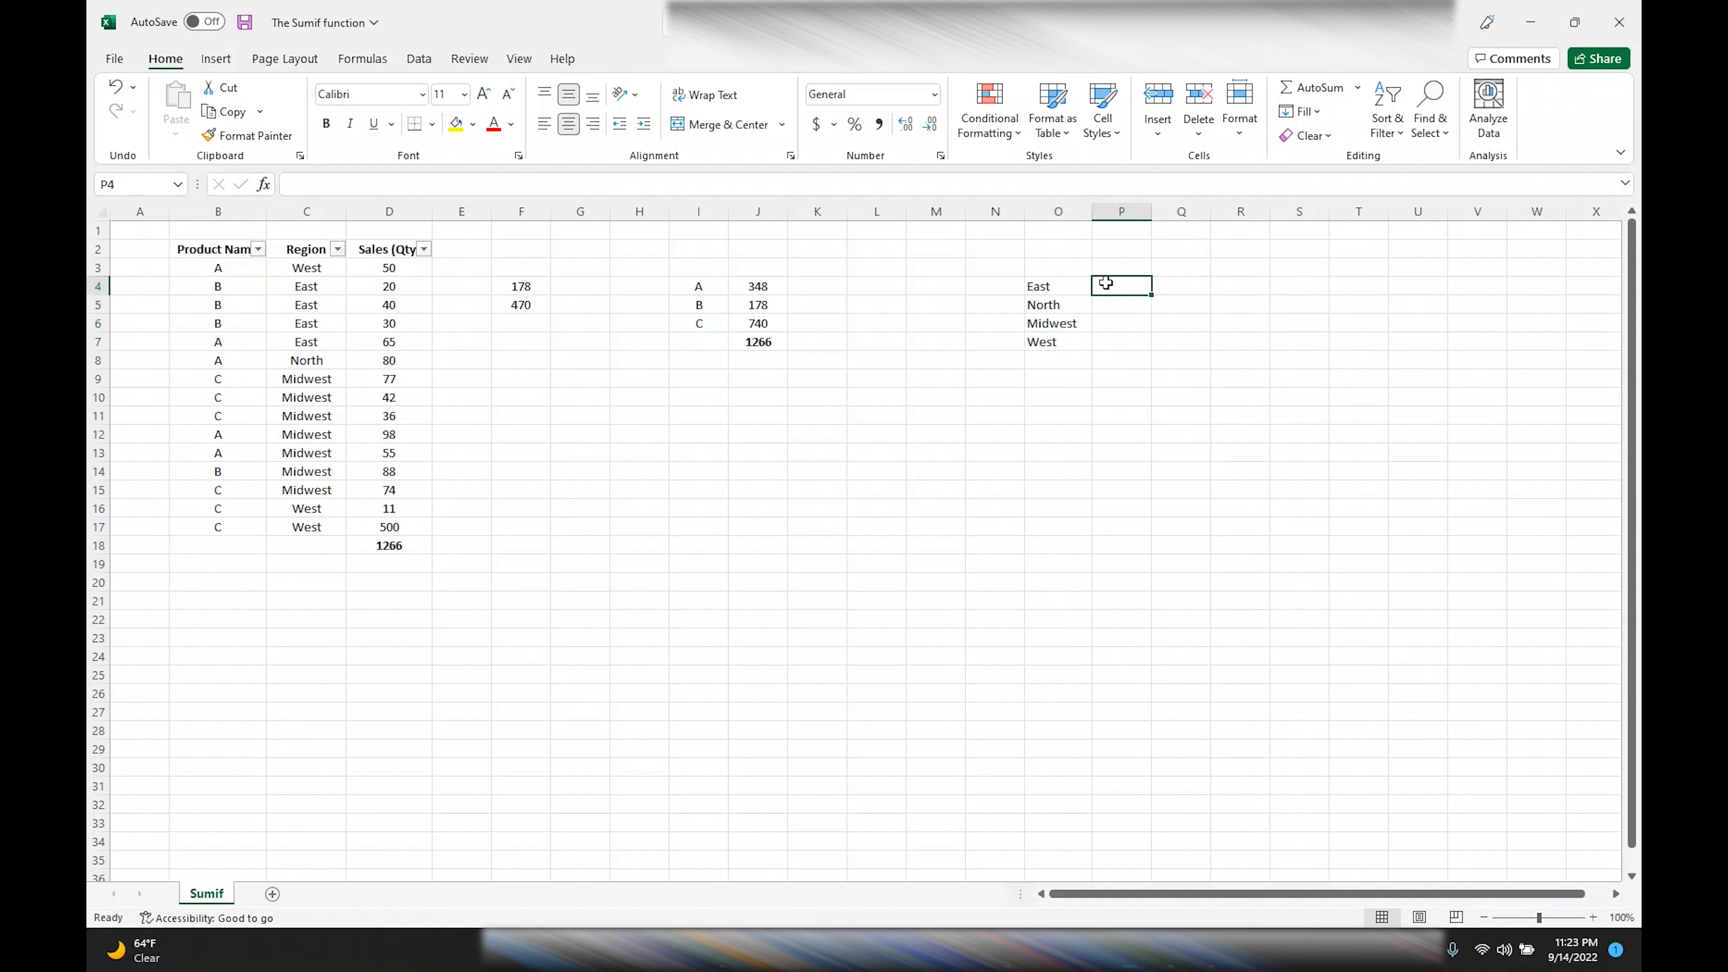
pyautogui.click(1231, 292)
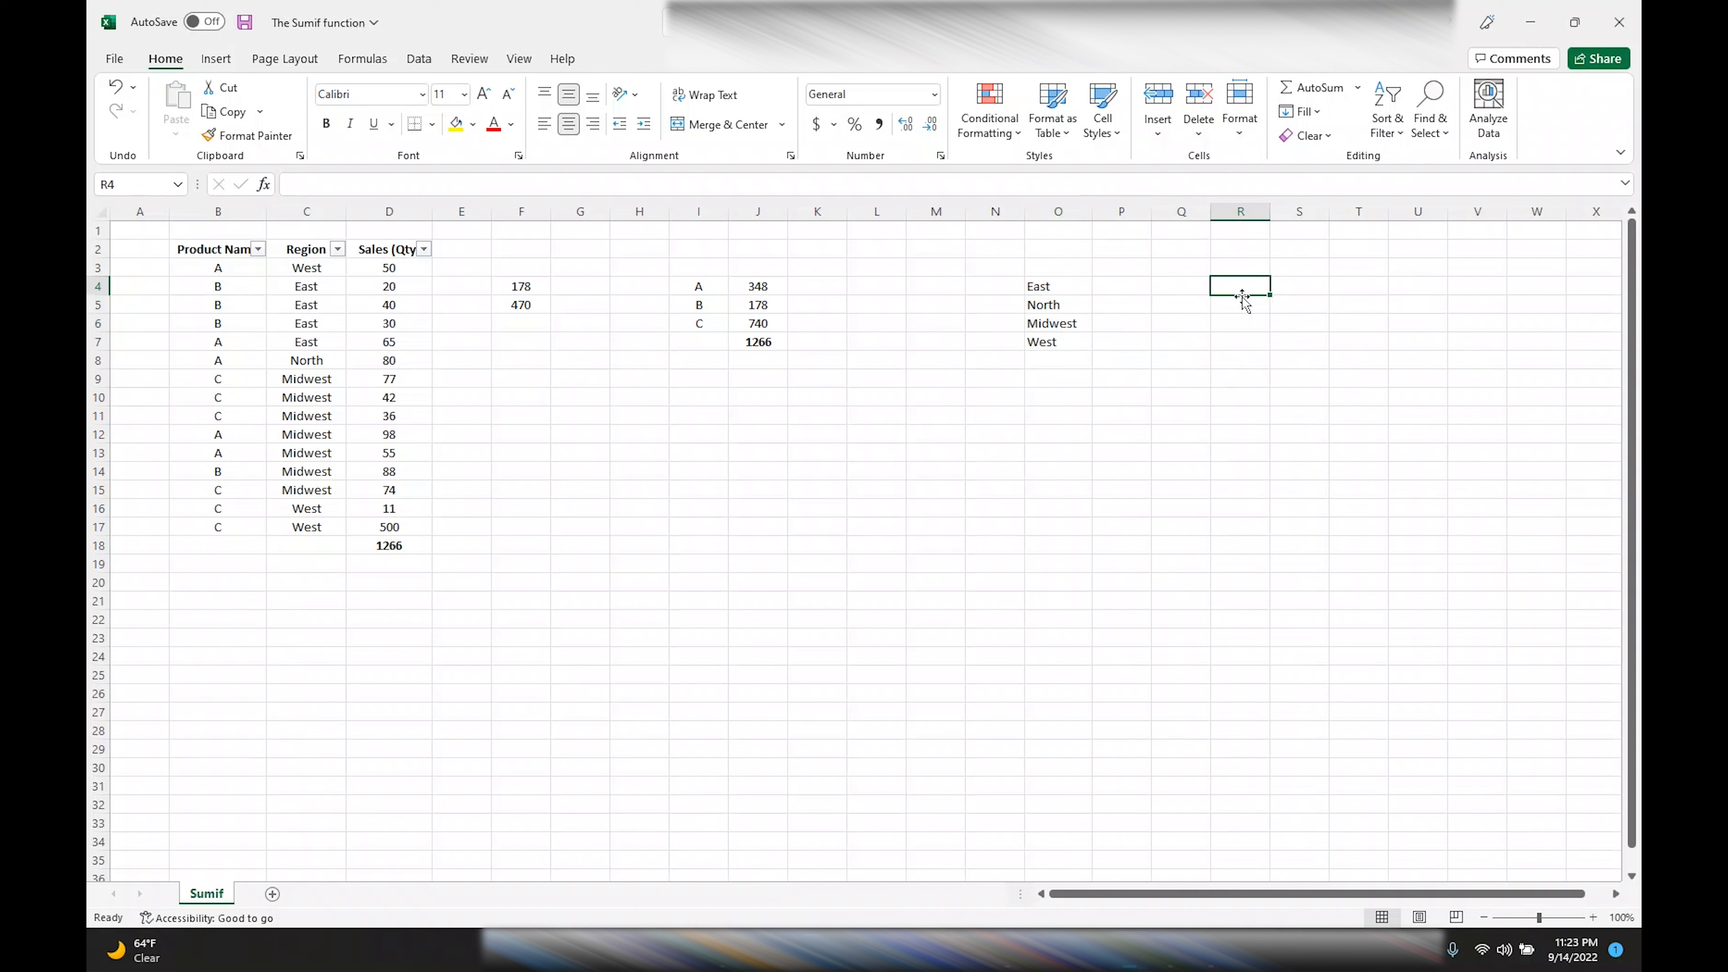
pyautogui.click(1056, 287)
pyautogui.click(1067, 309)
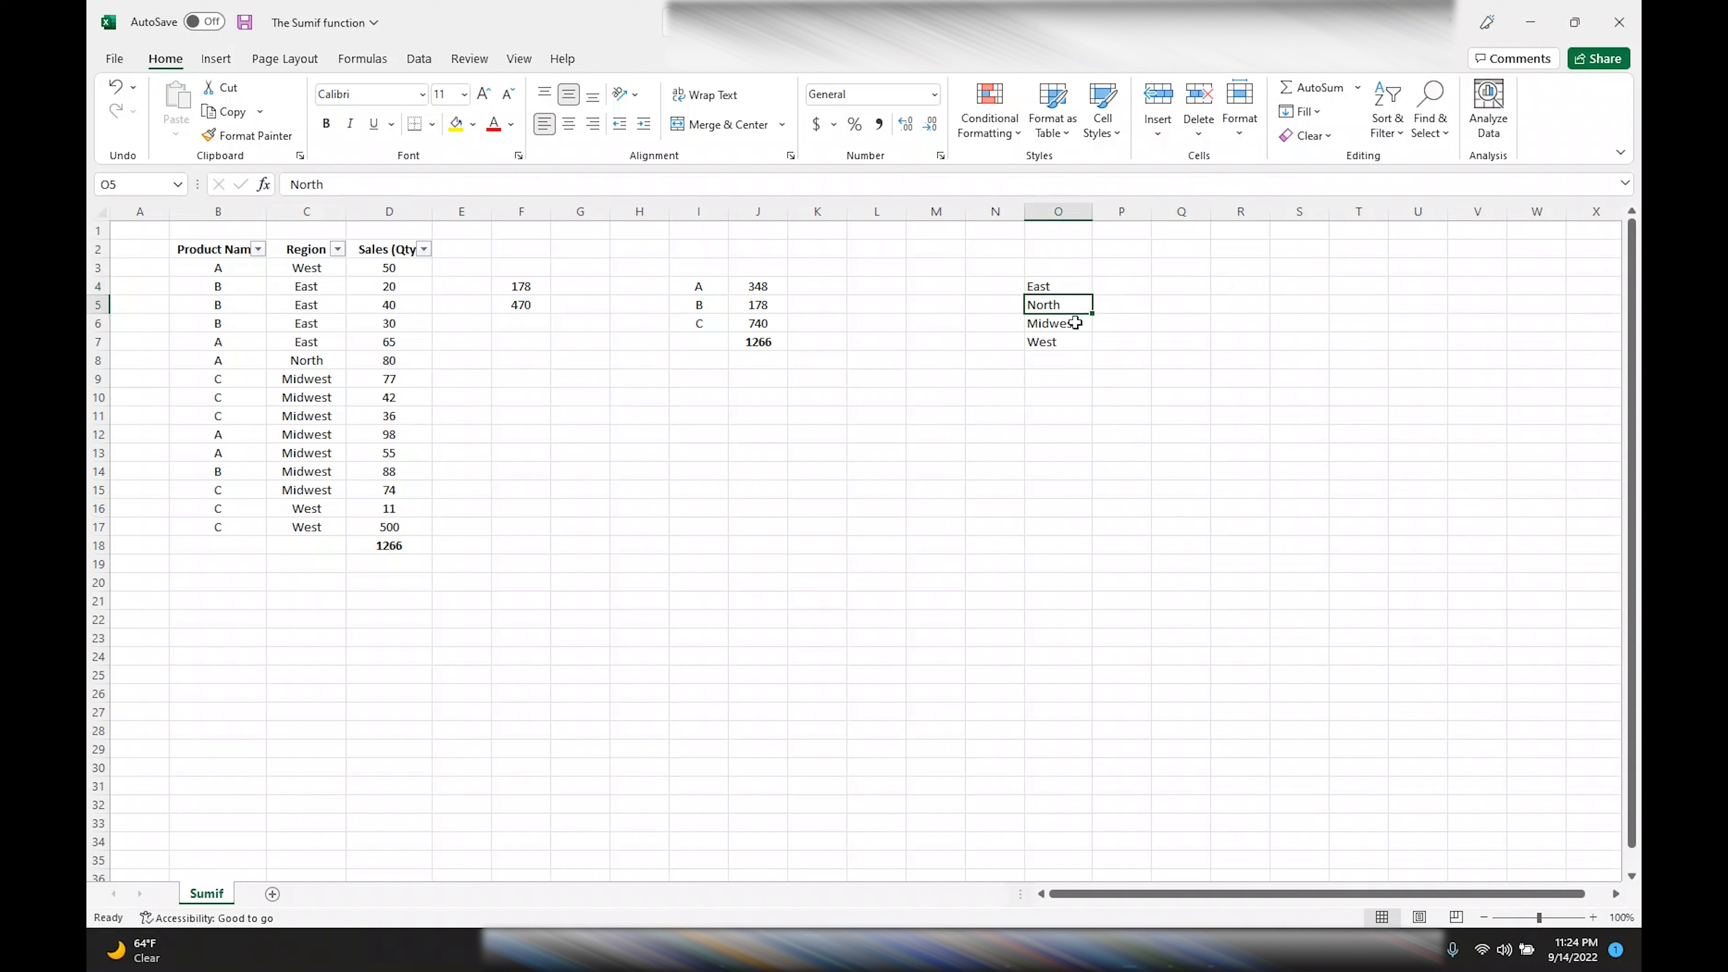
pyautogui.click(1073, 325)
pyautogui.click(1072, 343)
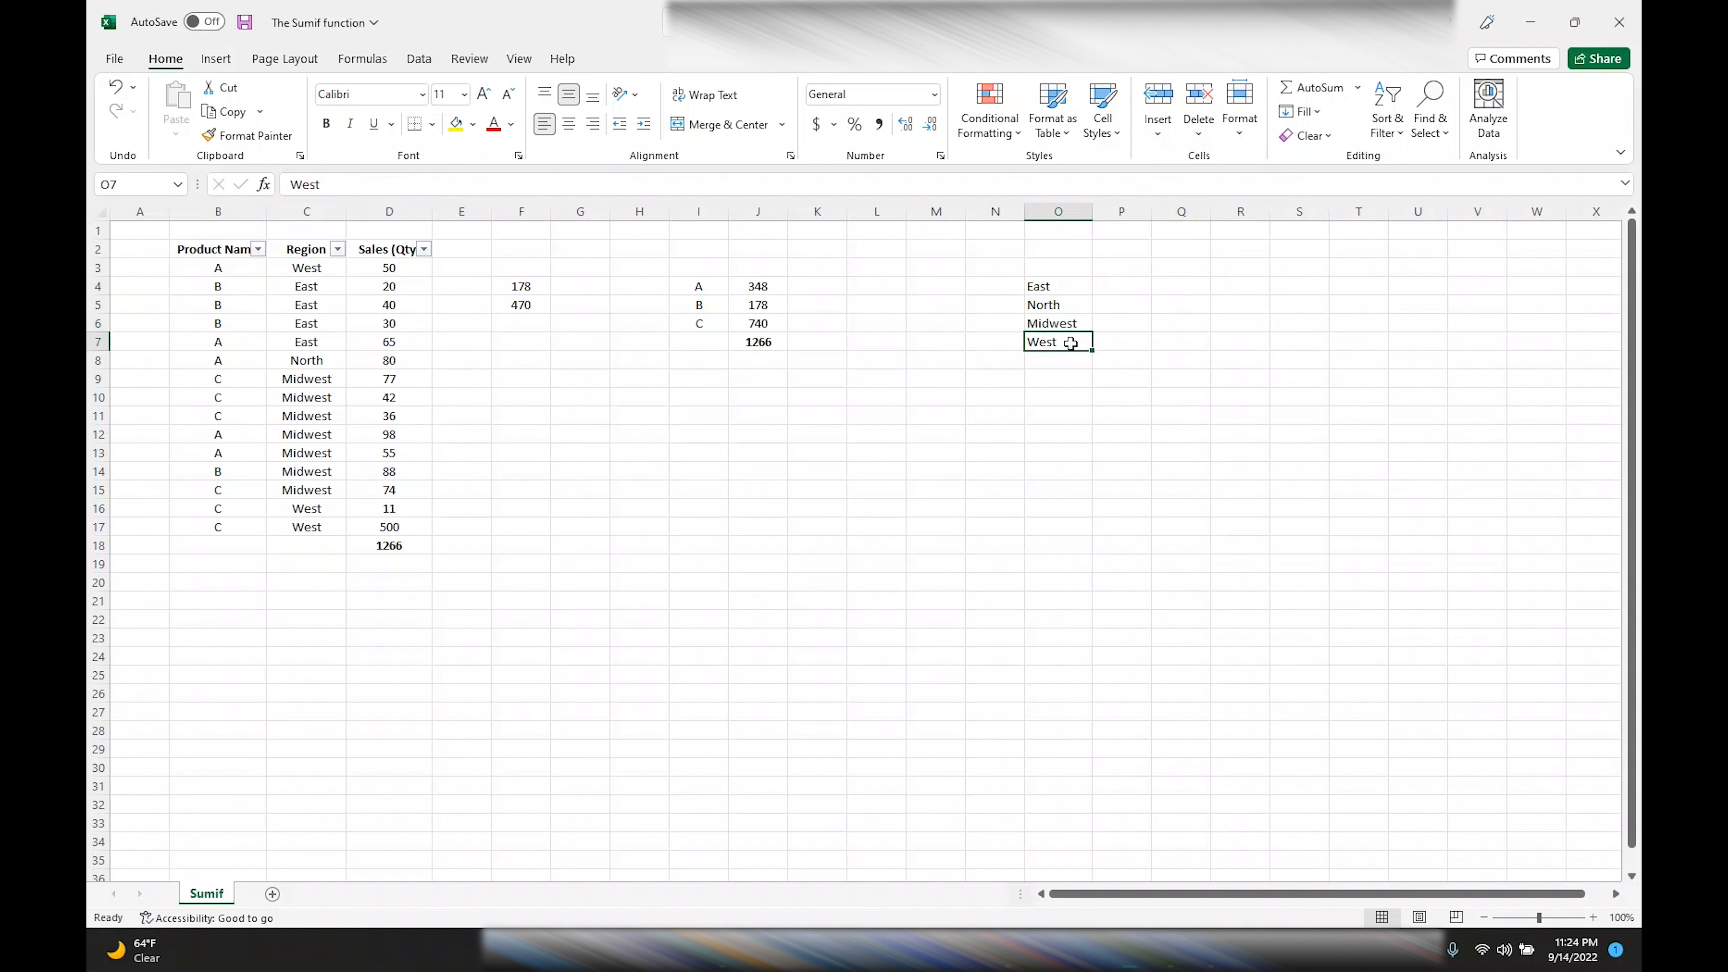
pyautogui.click(1239, 288)
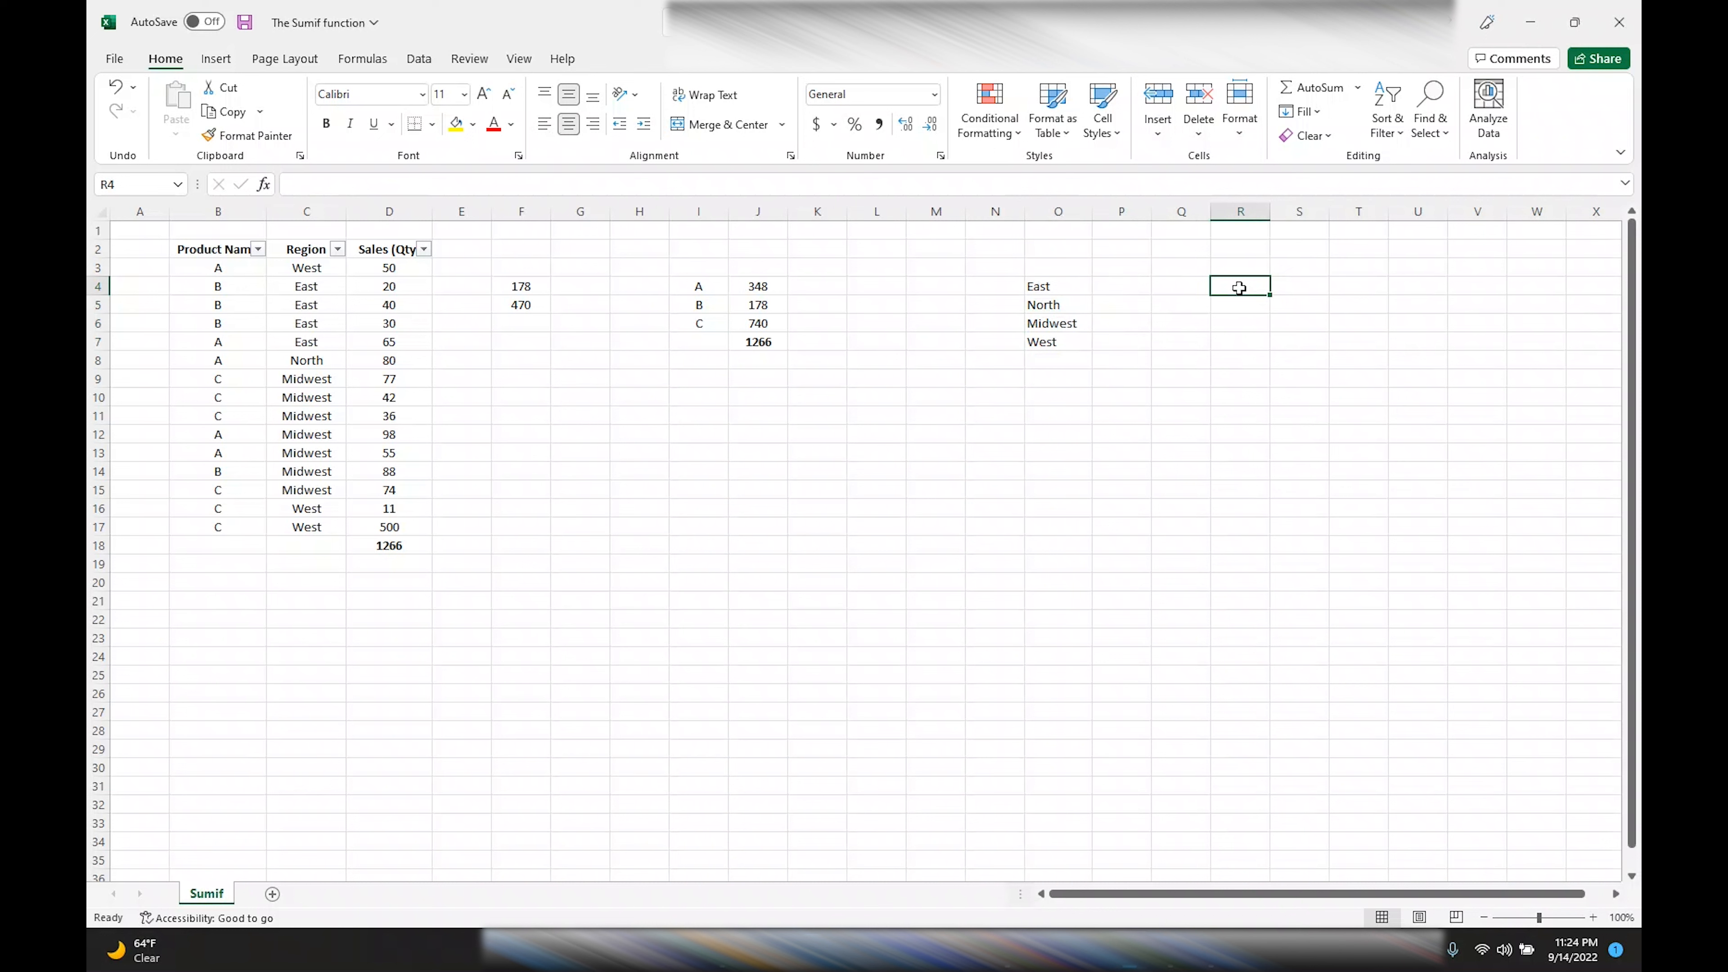
pyautogui.moveTo(1240, 290)
pyautogui.mouseDown()
pyautogui.moveTo(1248, 340)
pyautogui.moveTo(1234, 301)
pyautogui.moveTo(1052, 305)
pyautogui.mouseUp()
pyautogui.moveTo(1268, 323); pyautogui.dragTo(1051, 323)
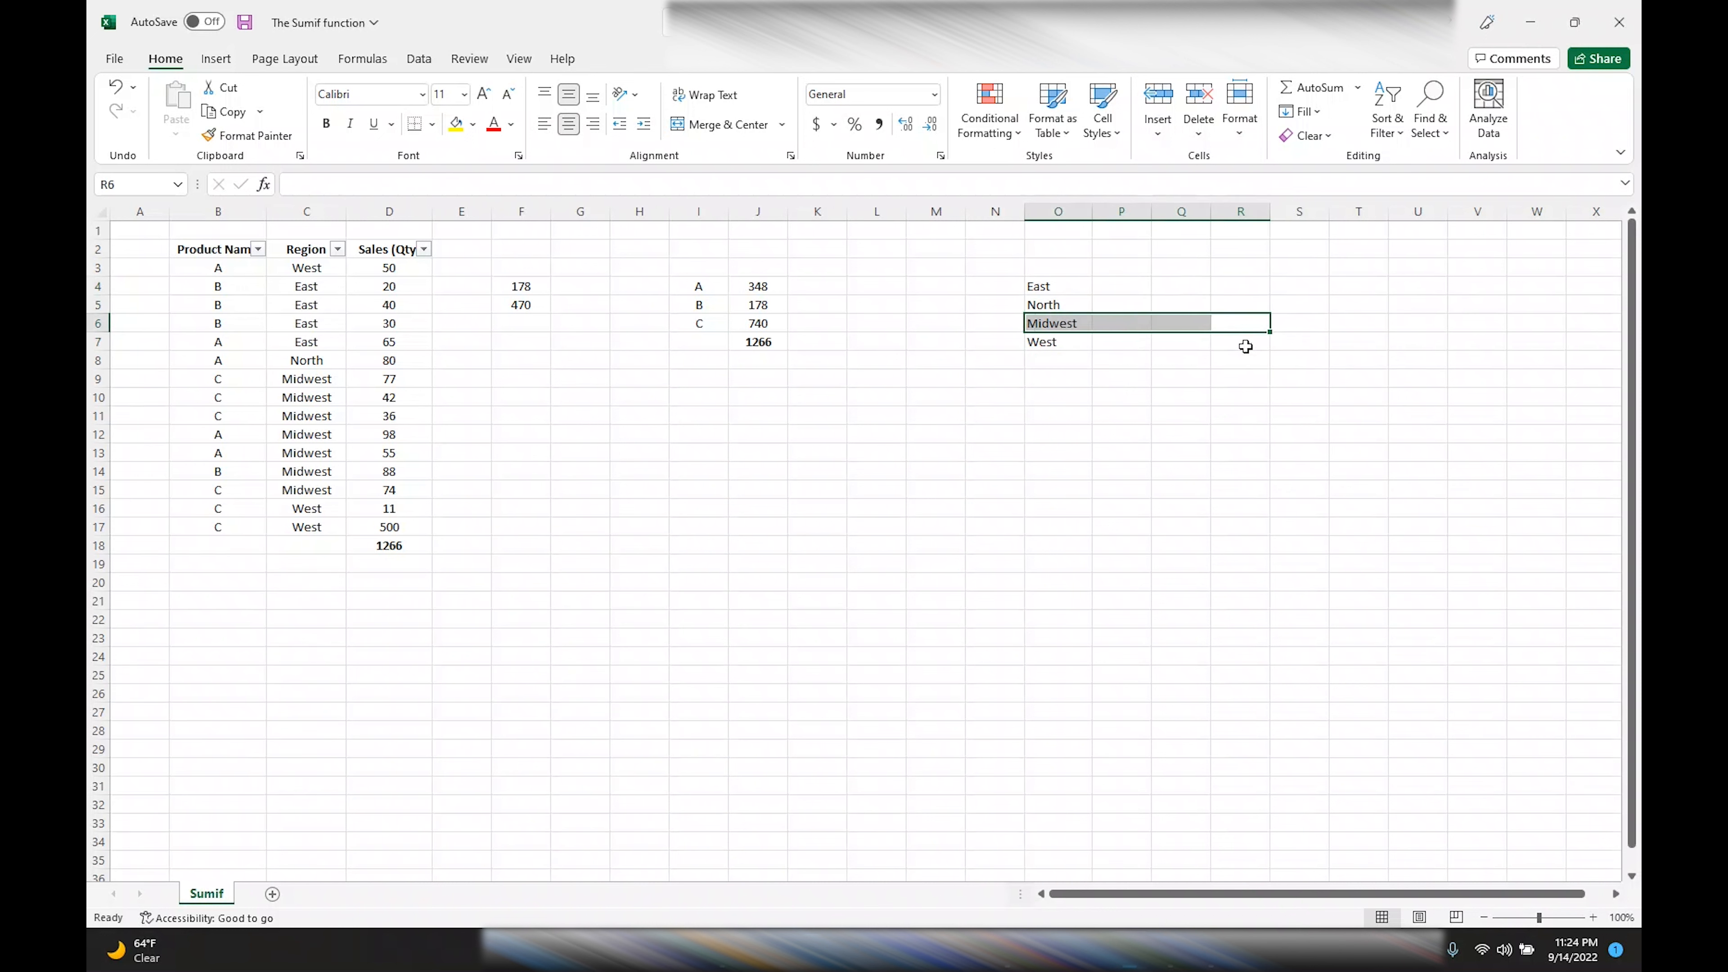
# Enter a SUMIF formula in R4 with range C3:C17, criteria cell O4 and sum range D3:D17.
pyautogui.click(1241, 288)
pyautogui.write('=sum')
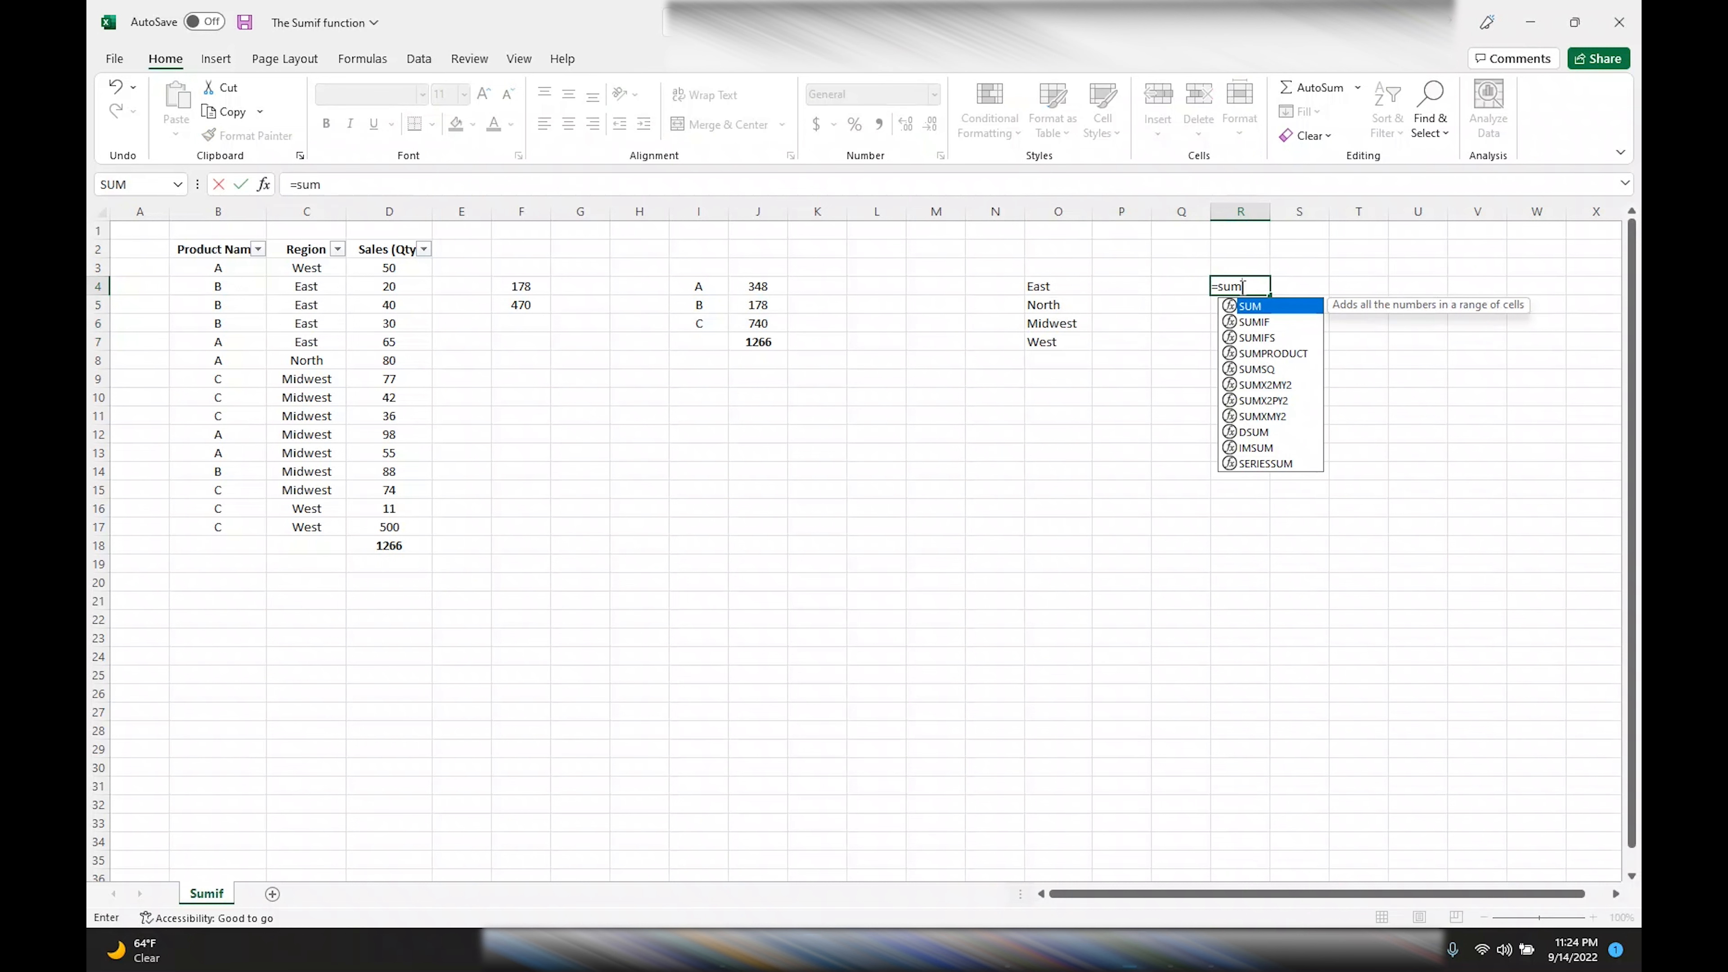
pyautogui.write('if(')
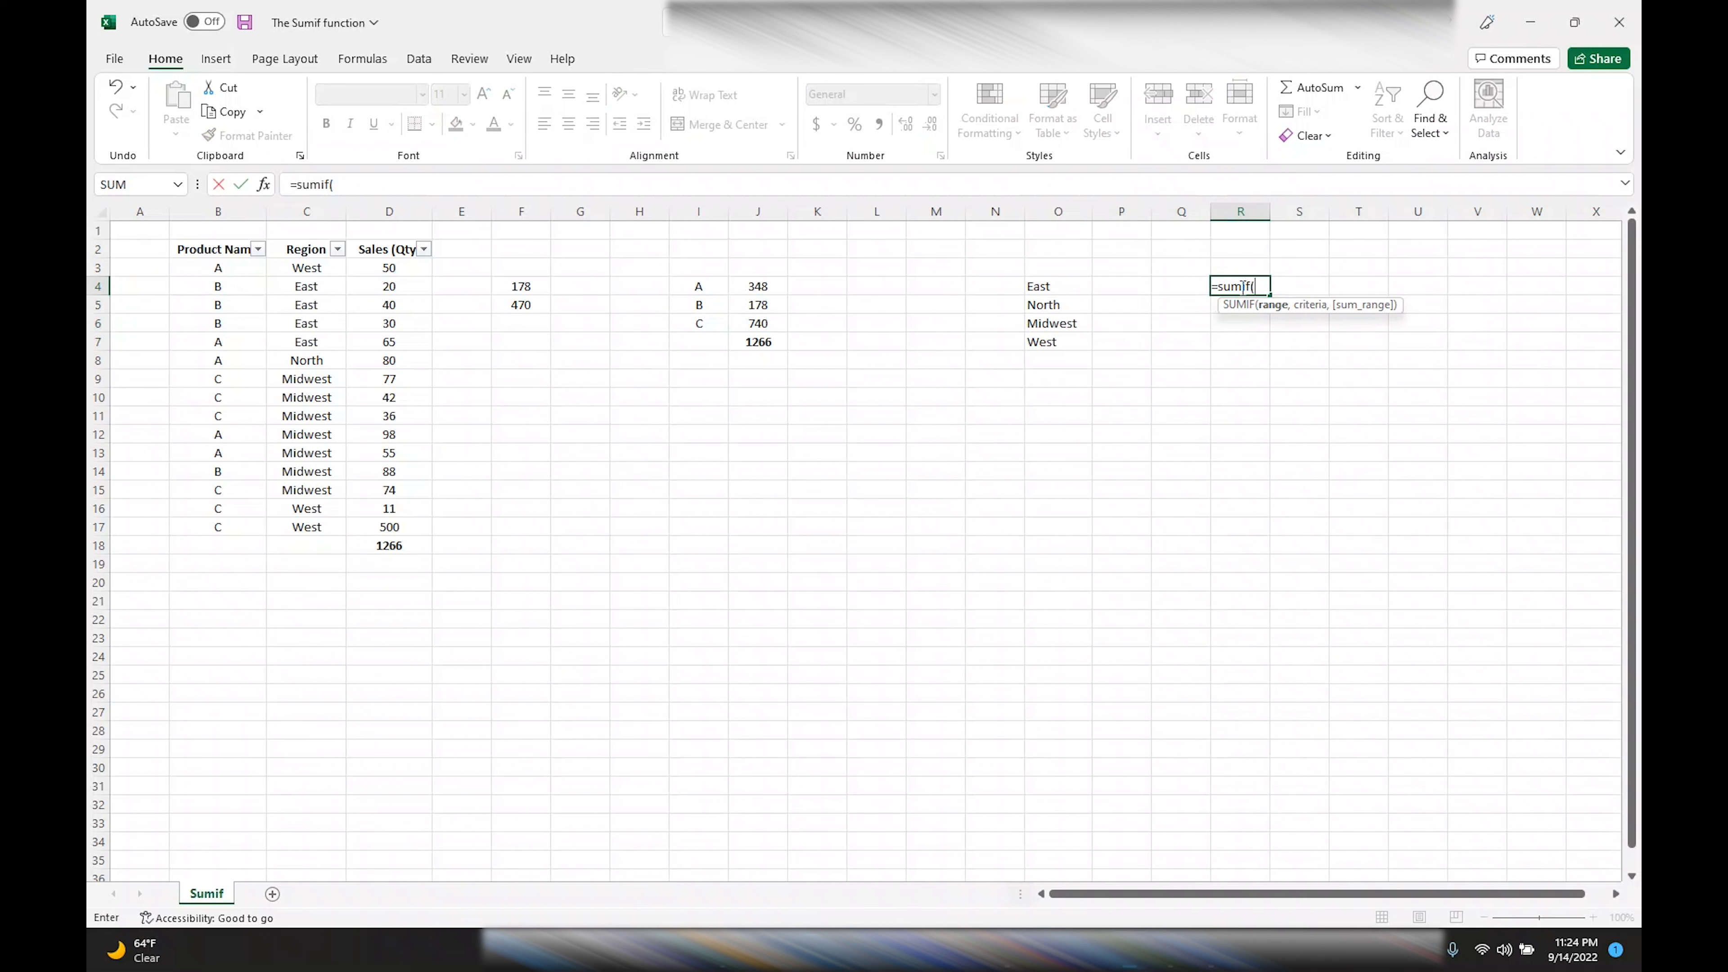
pyautogui.moveTo(306, 267); pyautogui.dragTo(306, 527)
pyautogui.write(',')
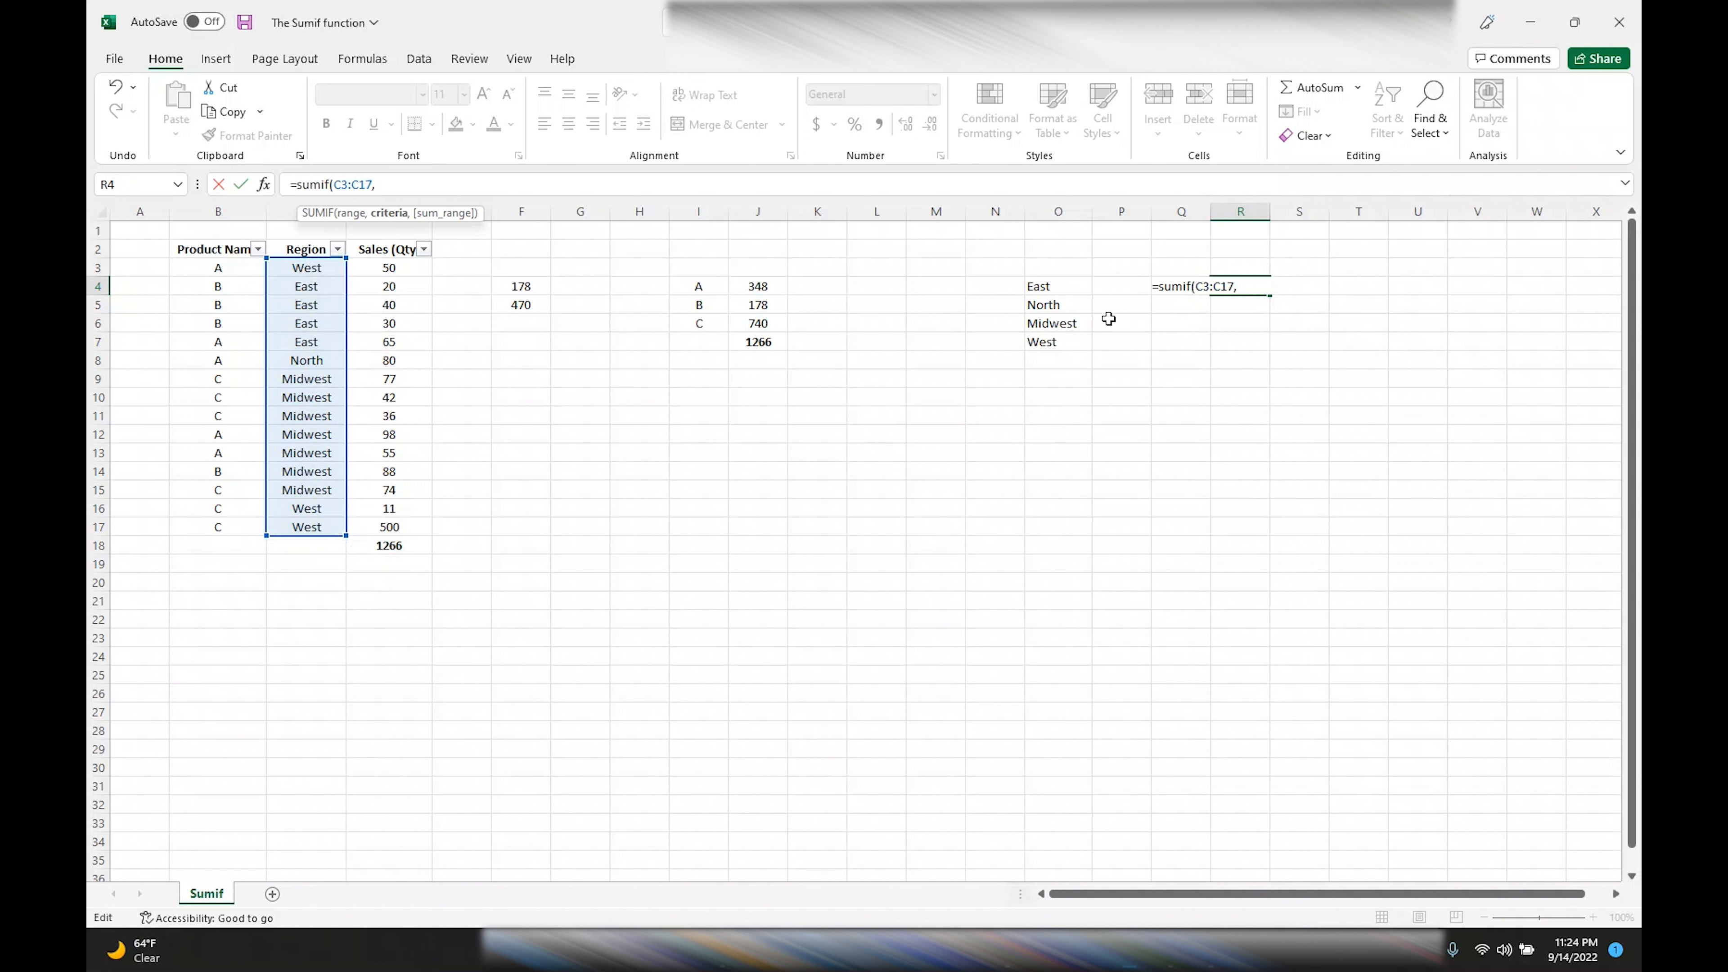
pyautogui.click(1054, 287)
pyautogui.write(',')
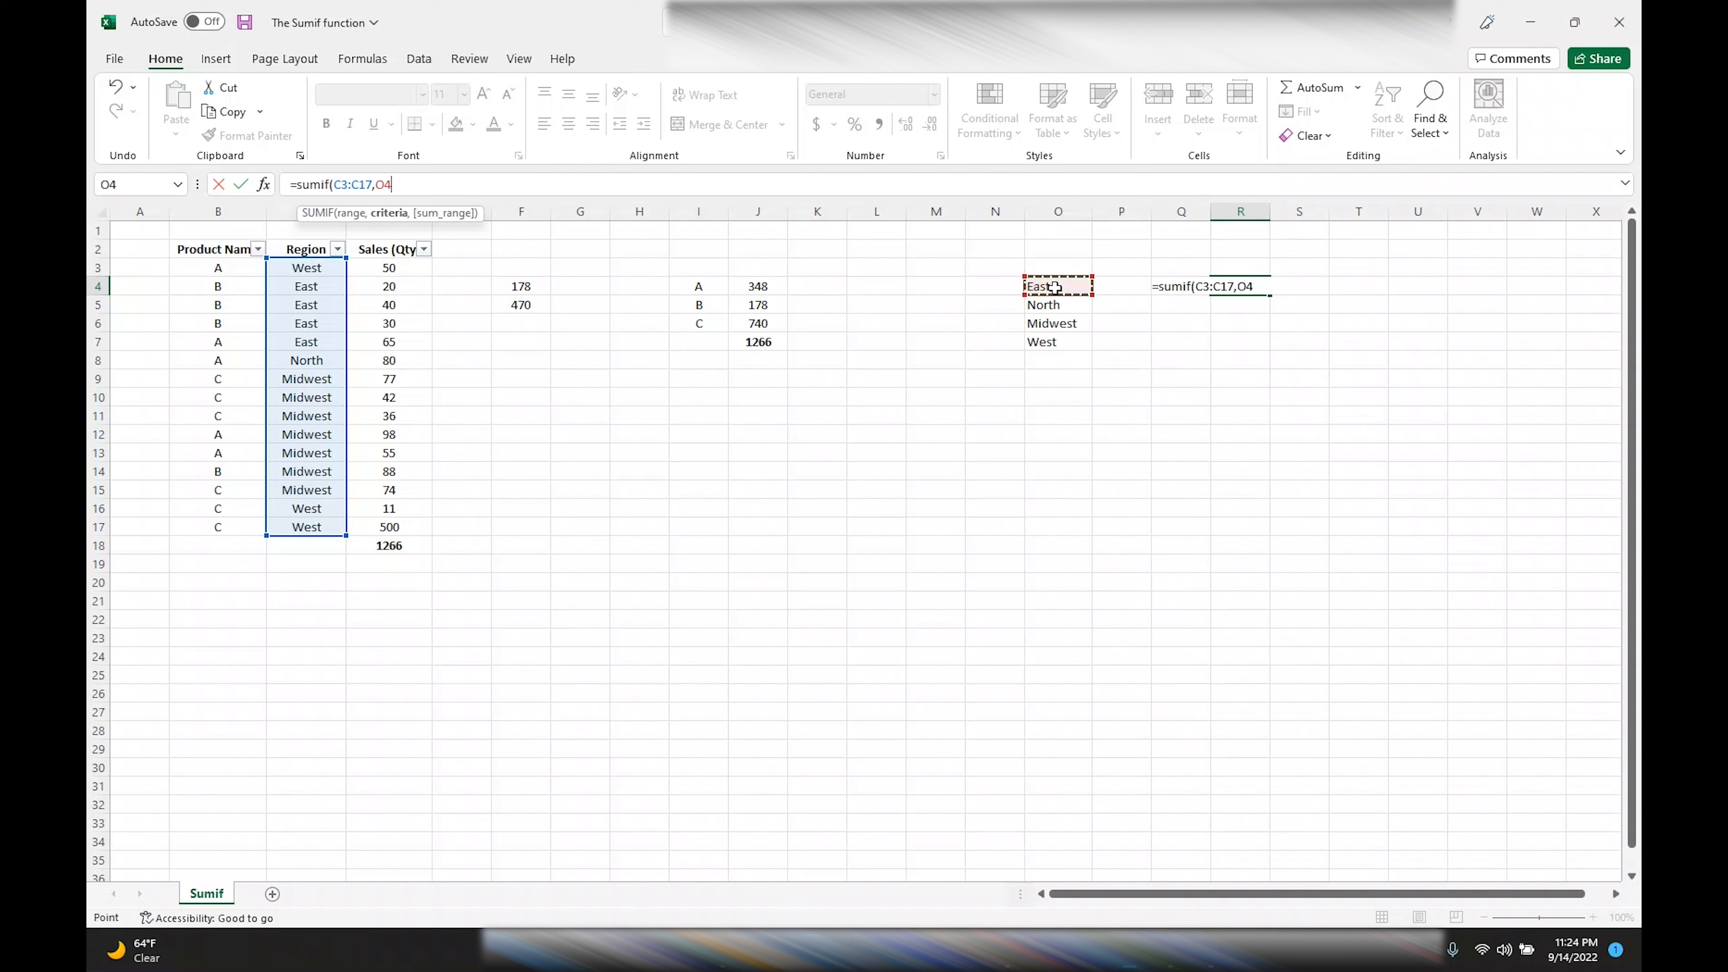
pyautogui.moveTo(379, 267); pyautogui.dragTo(389, 530)
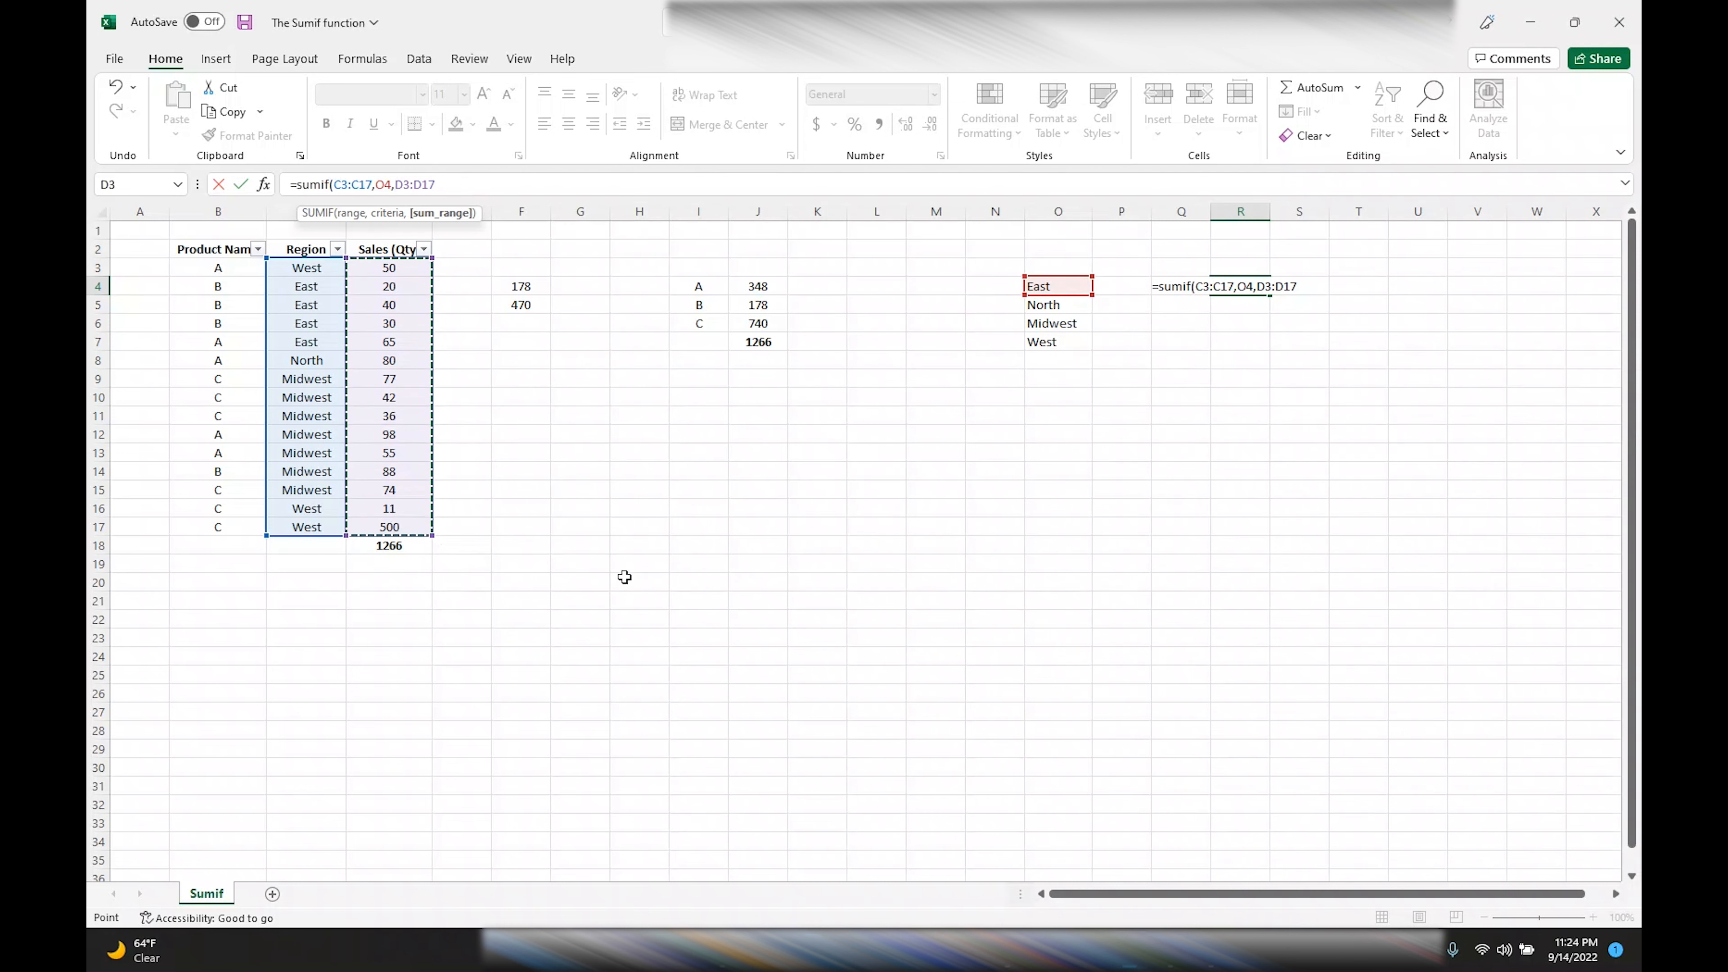
pyautogui.write(')')
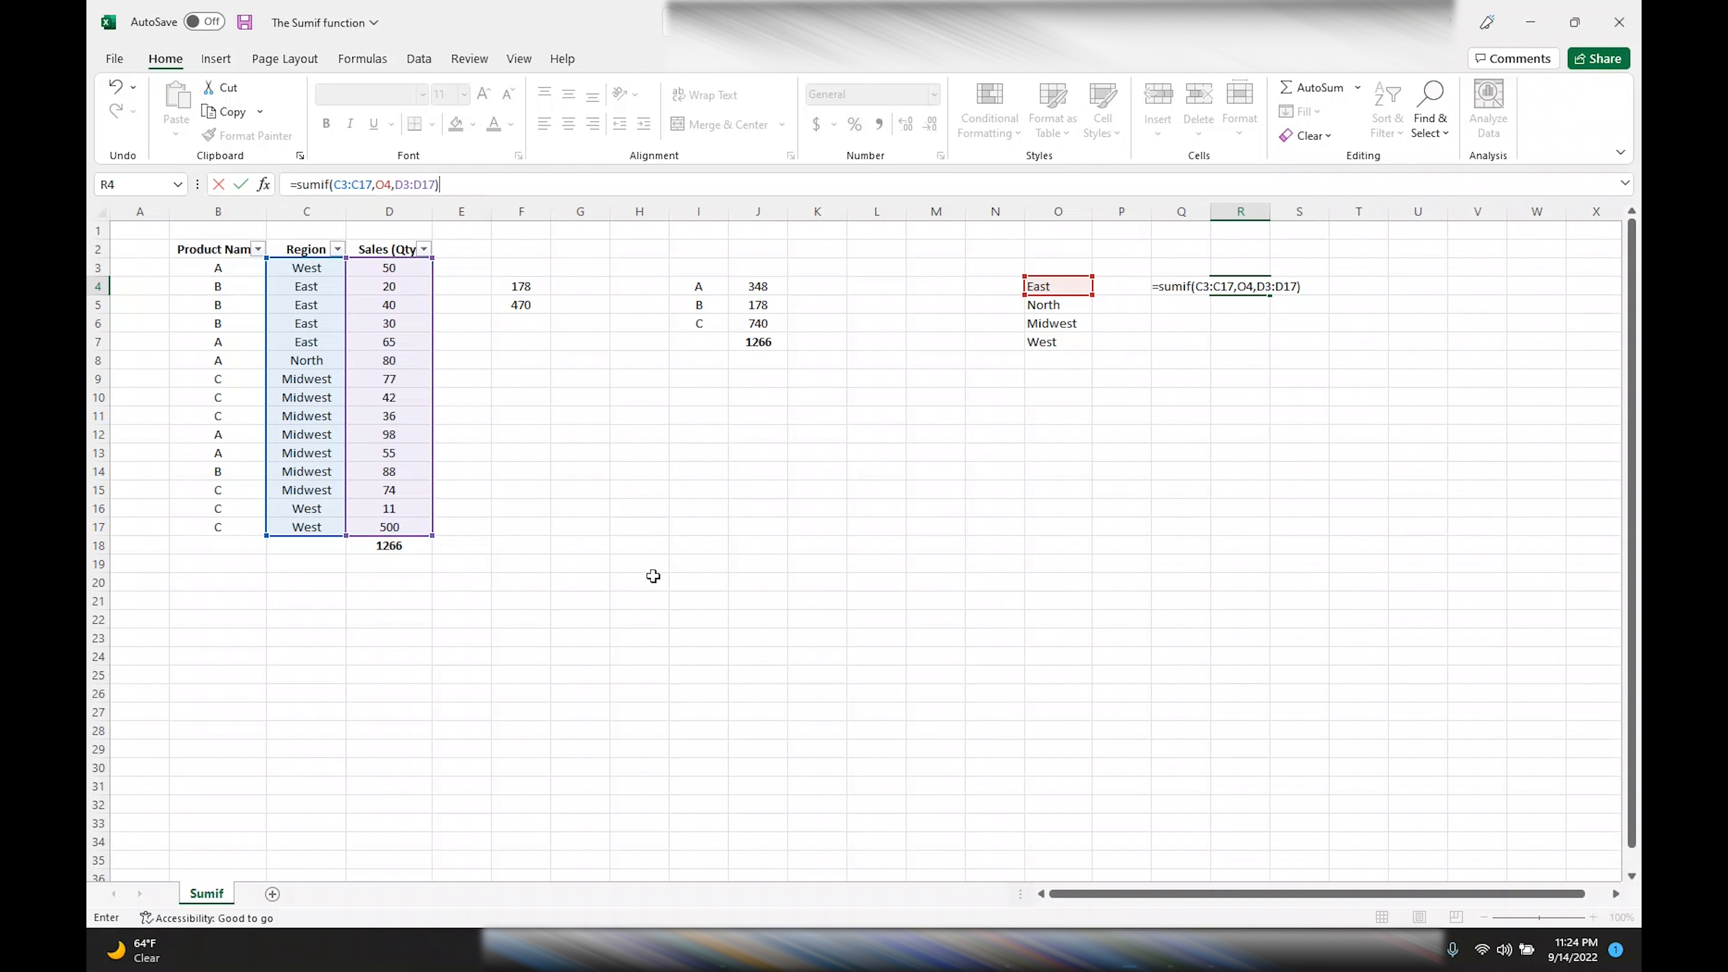
# Make both ranges in the R4 formula absolute as $C$3:$C$17 and $D$3:$D$17, keeping O4 relative, and commit the formula.
pyautogui.click(335, 185)
pyautogui.press('F4')
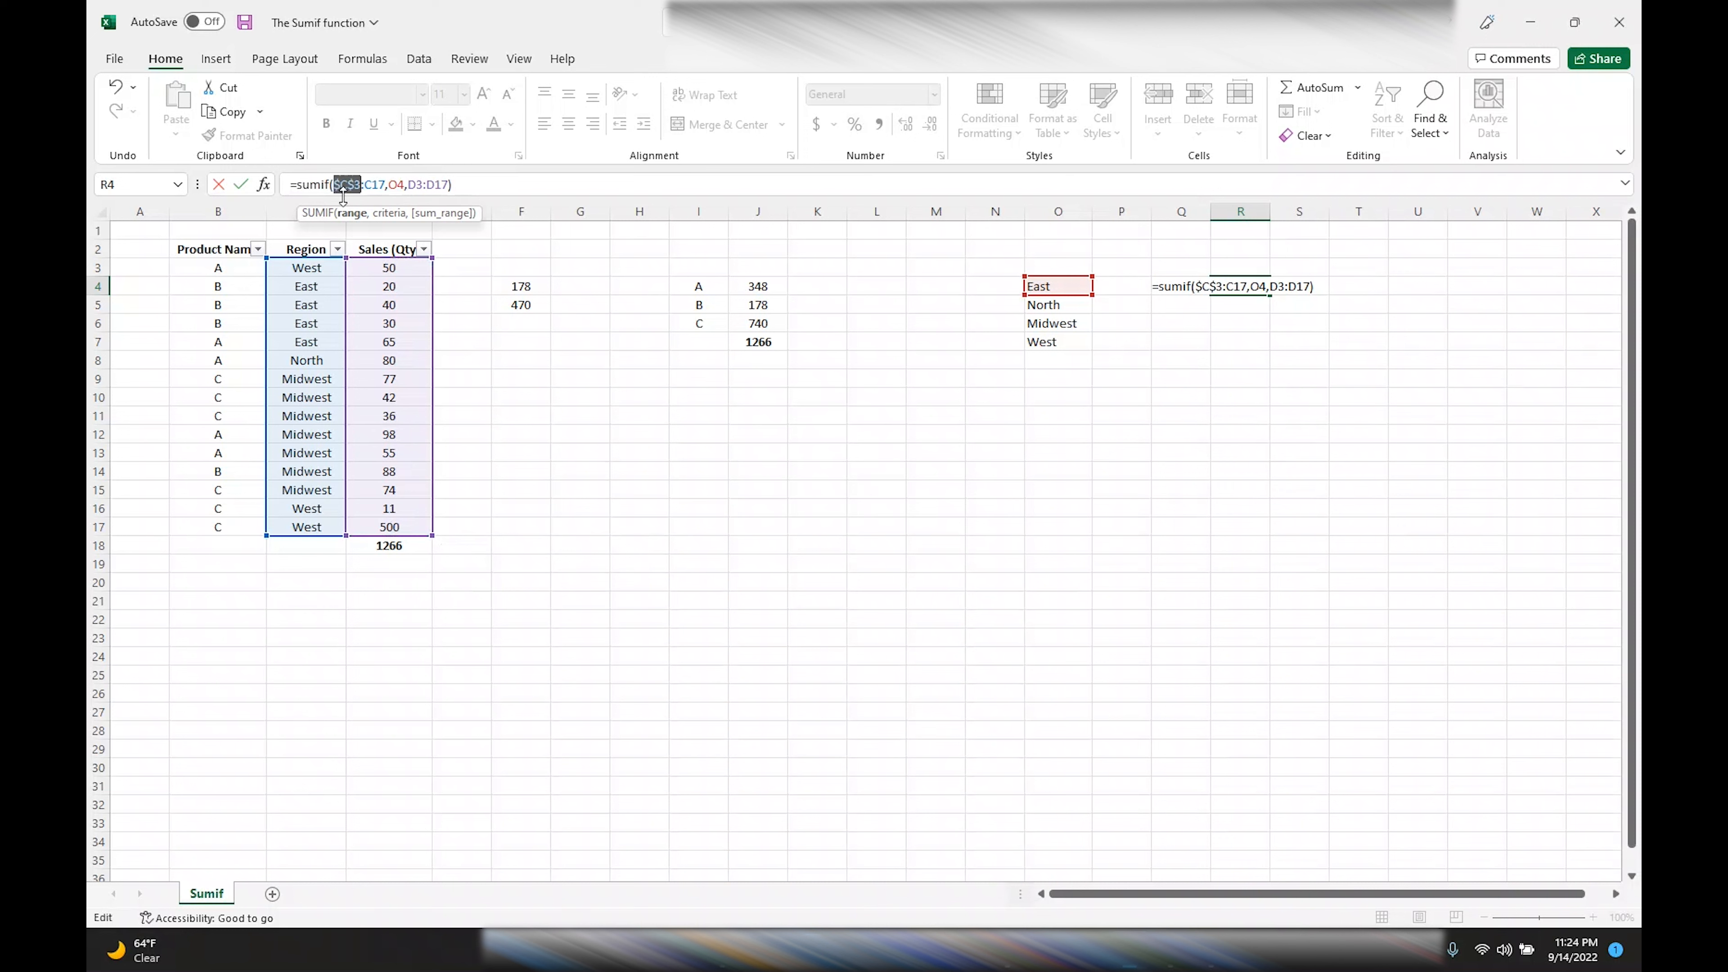
pyautogui.click(367, 187)
pyautogui.press('F4')
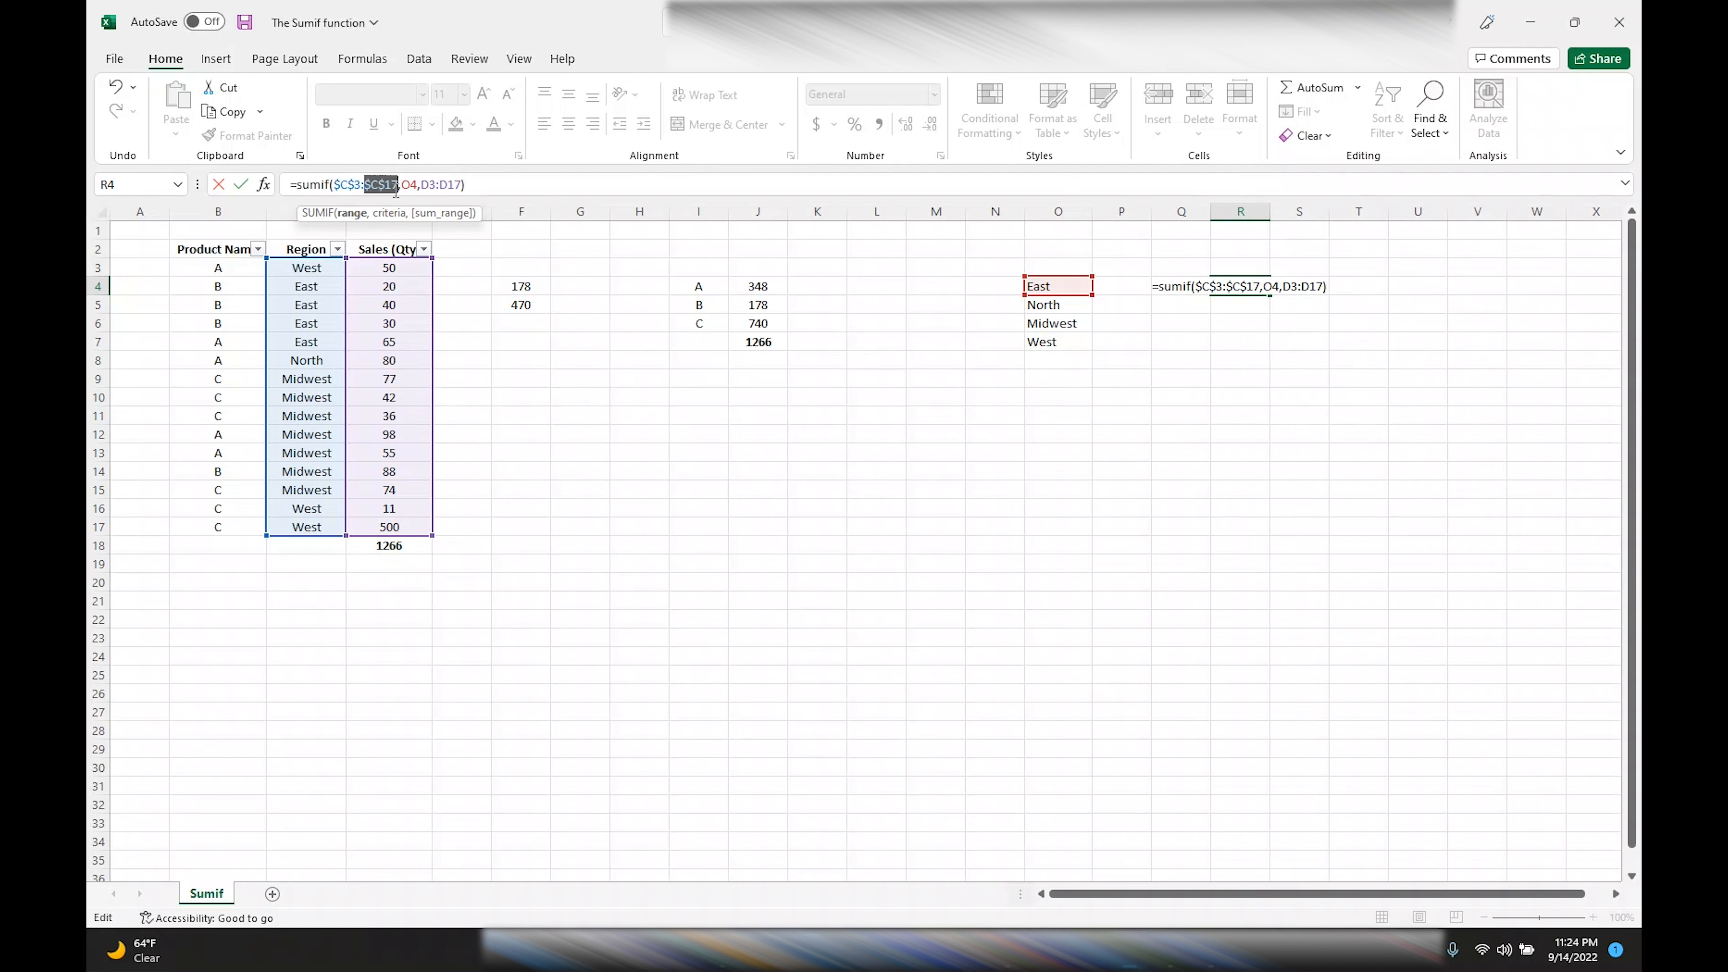
pyautogui.click(425, 184)
pyautogui.press('F4')
pyautogui.click(455, 185)
pyautogui.press('F4')
pyautogui.click(509, 184)
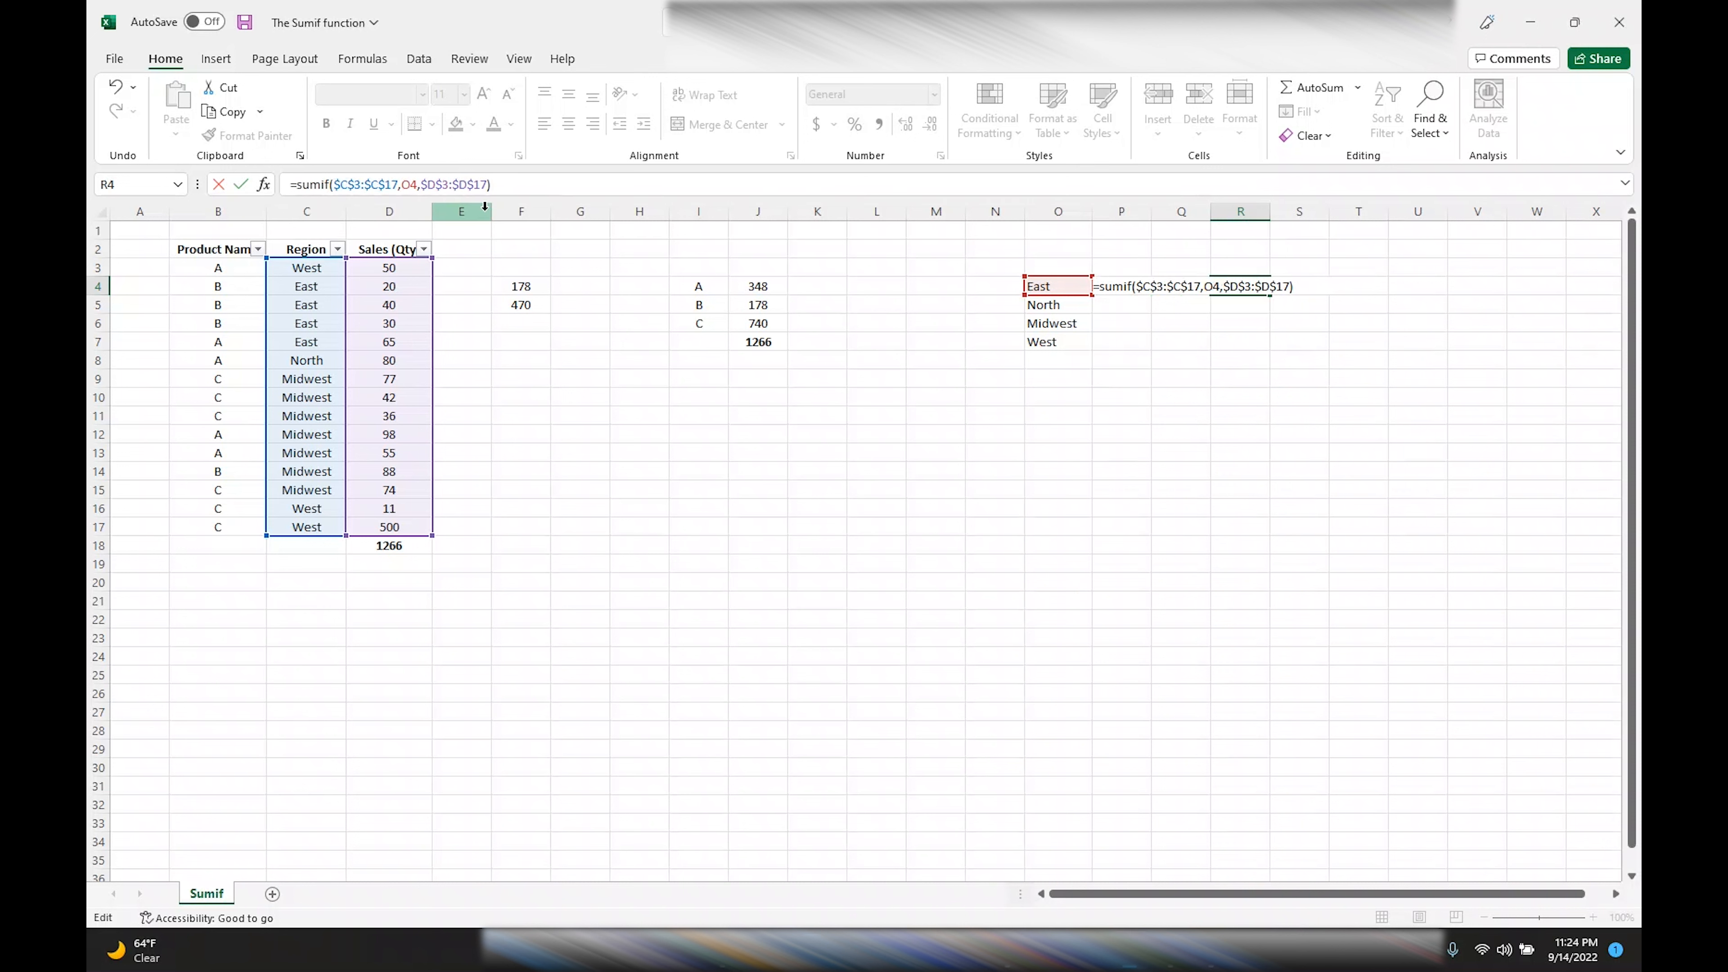
pyautogui.click(409, 185)
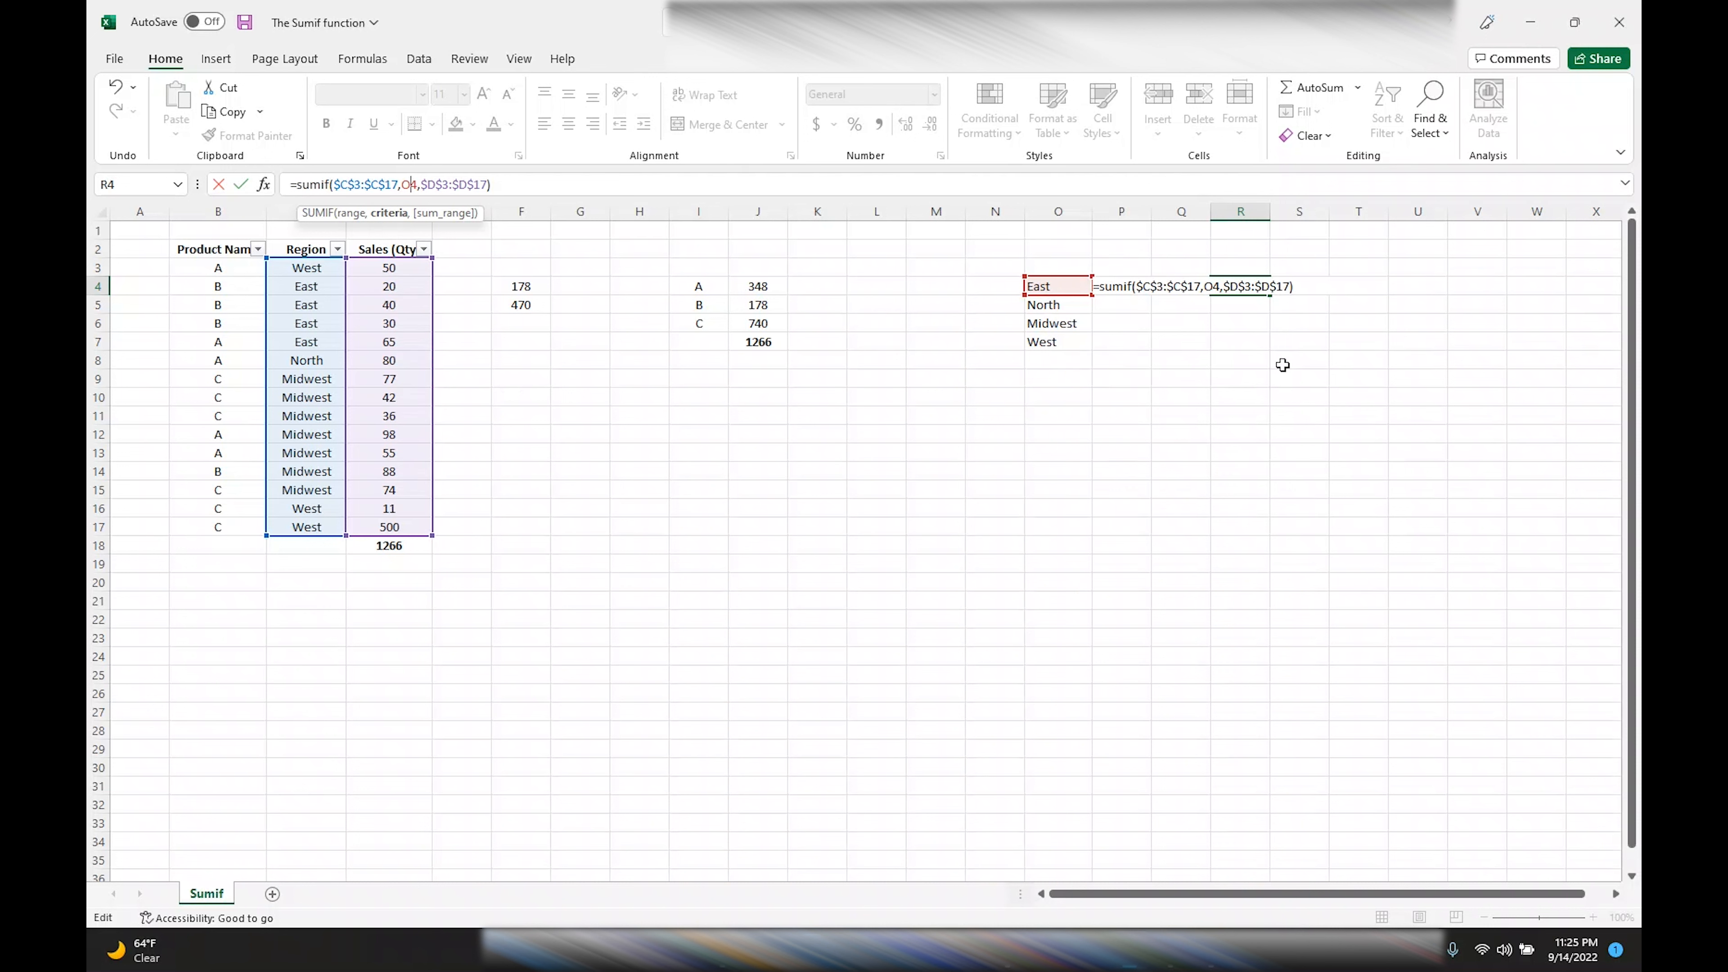
pyautogui.press('Return')
# Fill the SUMIF formula from R4 down to R7 and check the North, Midwest and West rows against their region names.
pyautogui.click(1244, 285)
pyautogui.moveTo(1273, 294); pyautogui.dragTo(1272, 350)
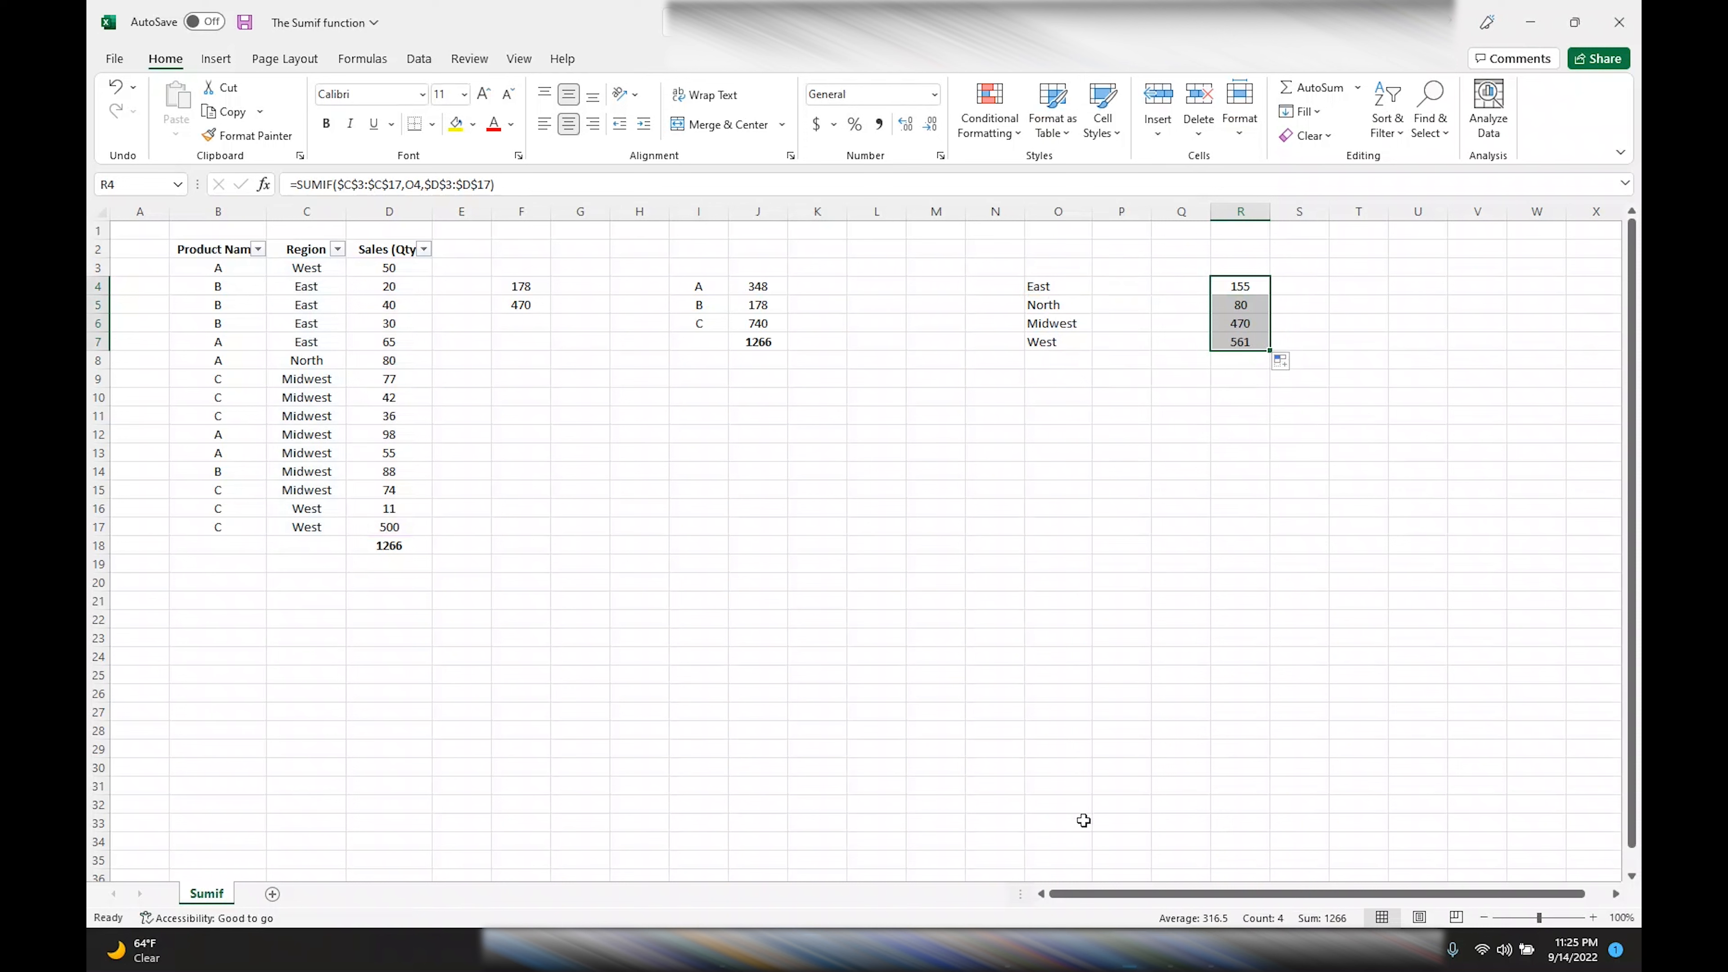
pyautogui.click(1242, 305)
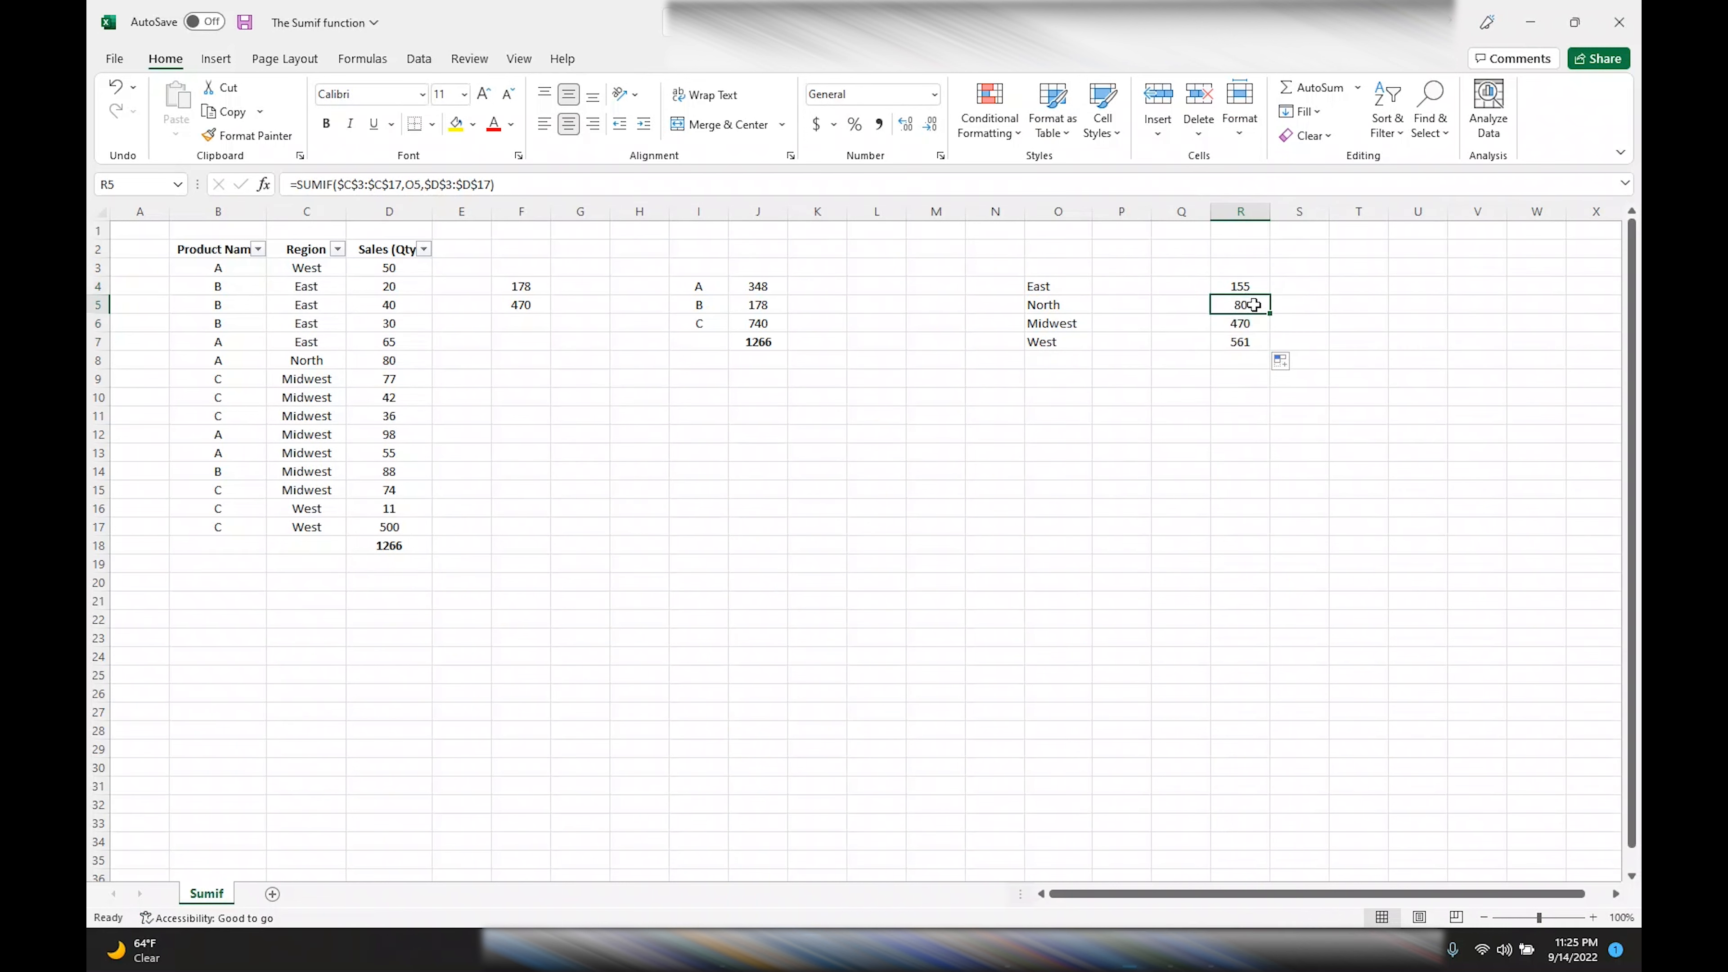
pyautogui.moveTo(1211, 305); pyautogui.dragTo(1055, 305)
pyautogui.moveTo(1252, 323); pyautogui.dragTo(1082, 324)
pyautogui.click(1252, 341)
pyautogui.moveTo(1252, 341); pyautogui.dragTo(1072, 340)
# Total the region sums R4:R7 with AutoSum in R8 and make the total bold.
pyautogui.click(1235, 360)
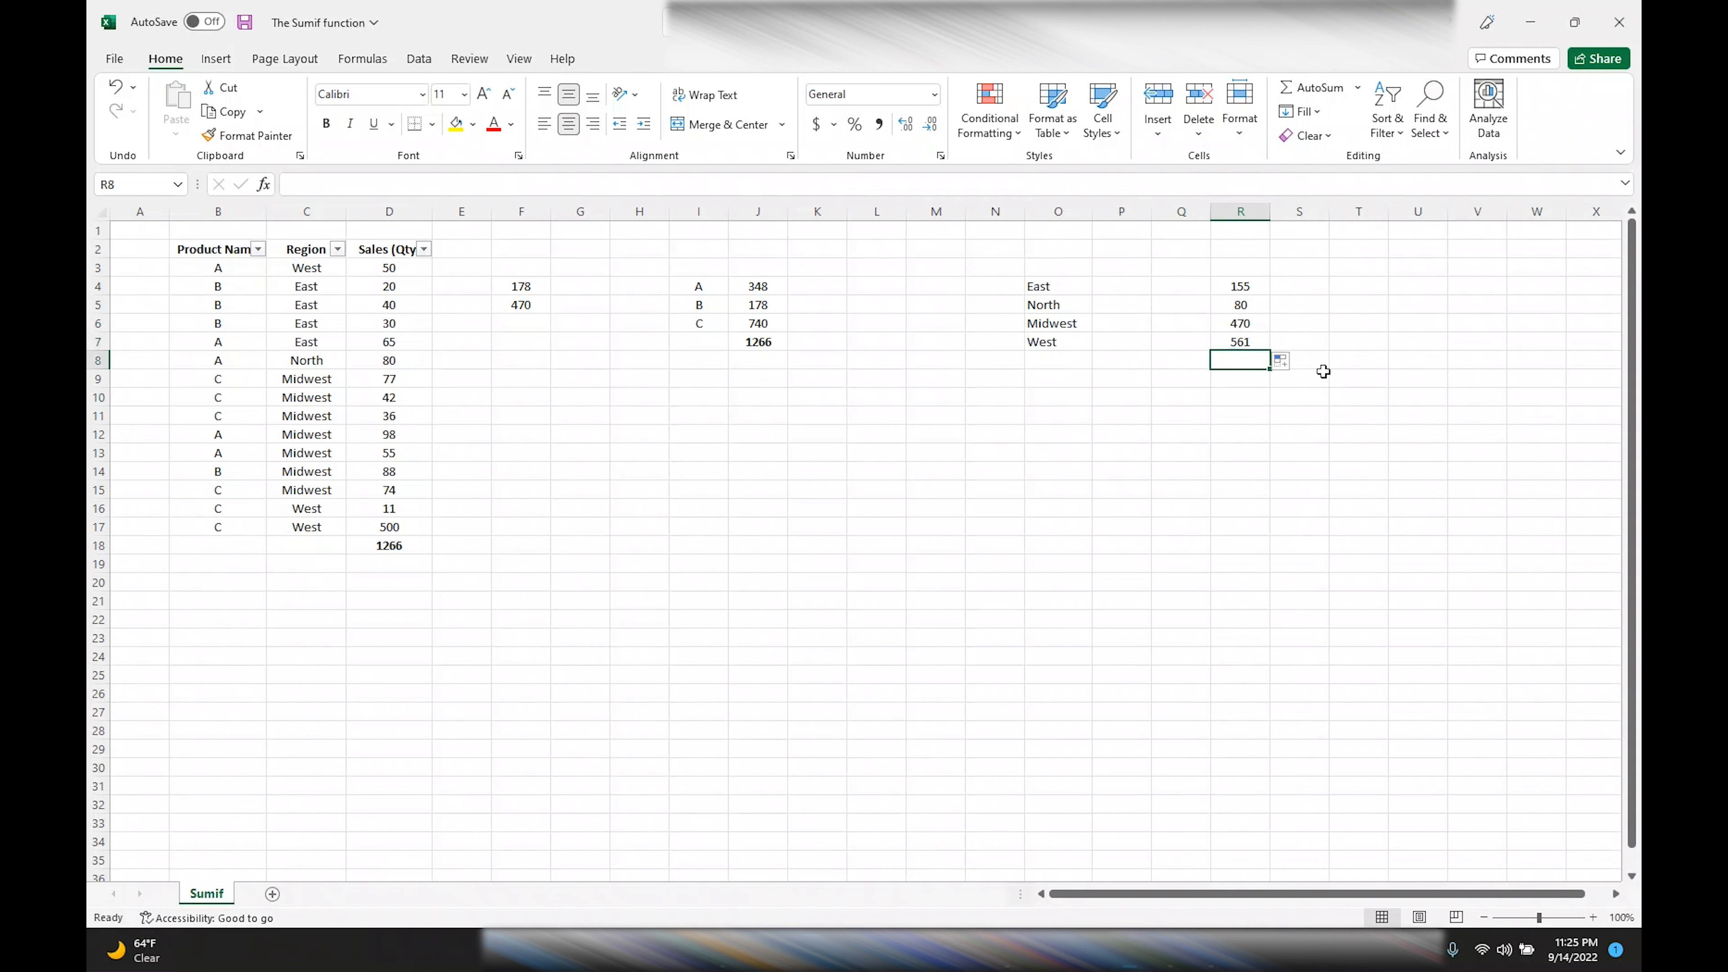
pyautogui.hotkey('alt', '=')
pyautogui.press('Return')
pyautogui.click(1239, 359)
pyautogui.click(326, 124)
# Compare the region total in R8 with the overall sales total in D18 and the product total in J7.
pyautogui.moveTo(1239, 352); pyautogui.dragTo(1243, 360)
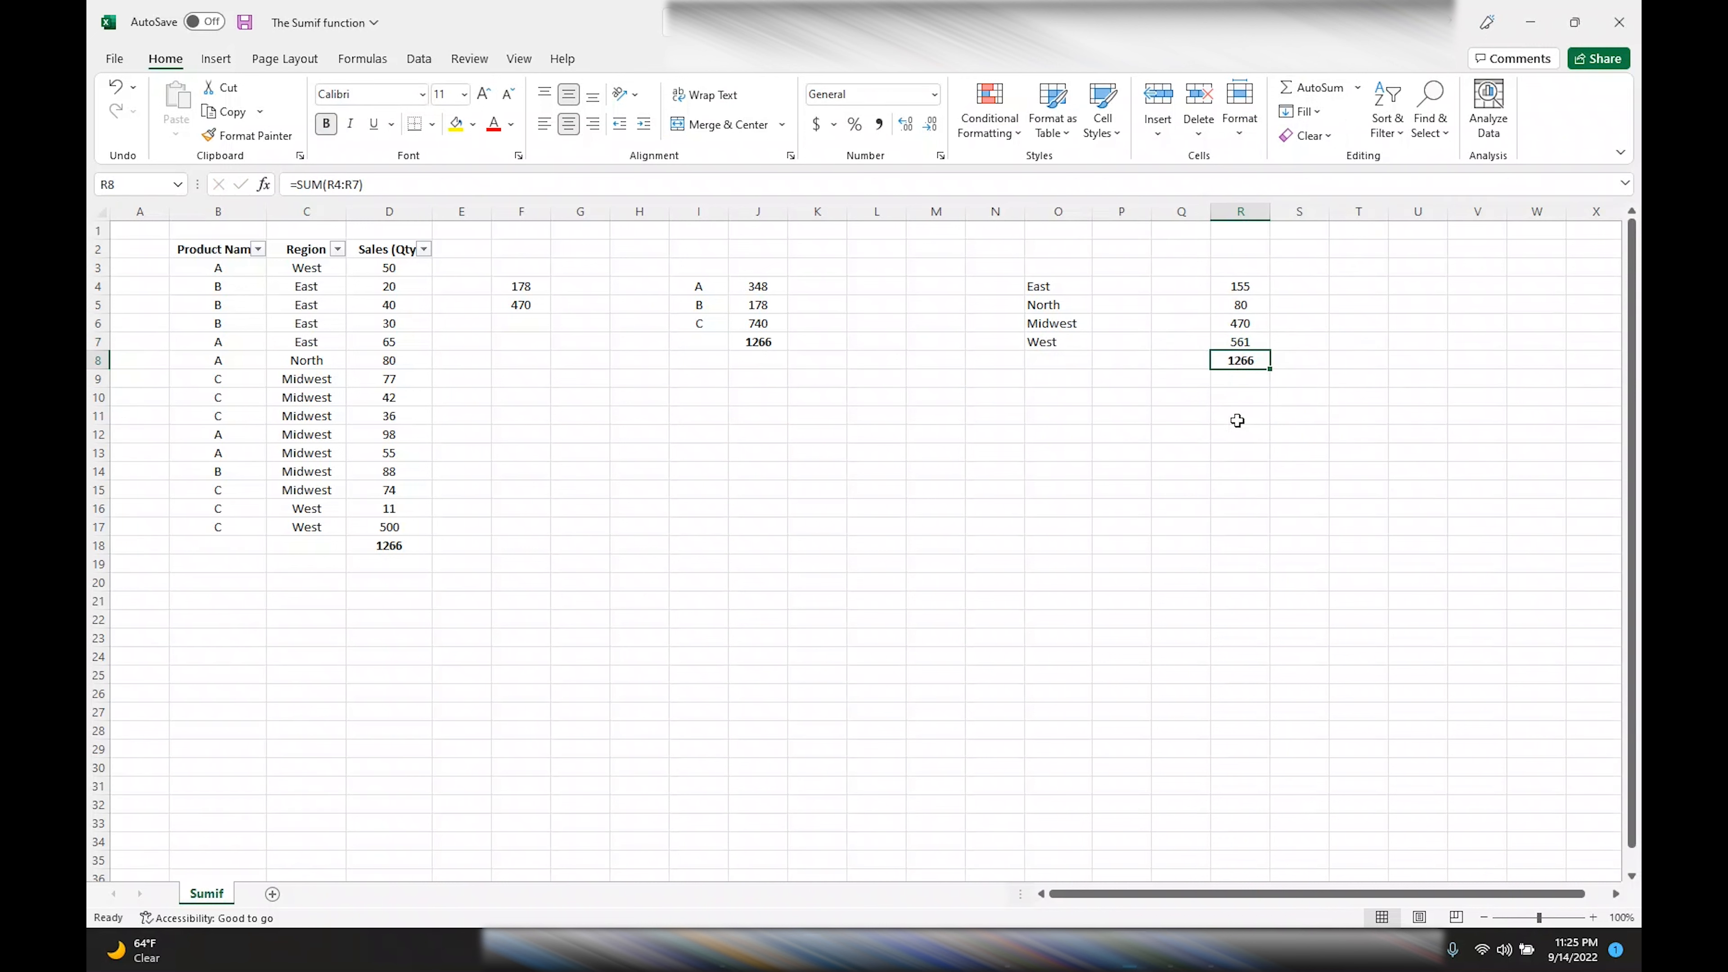
pyautogui.click(403, 545)
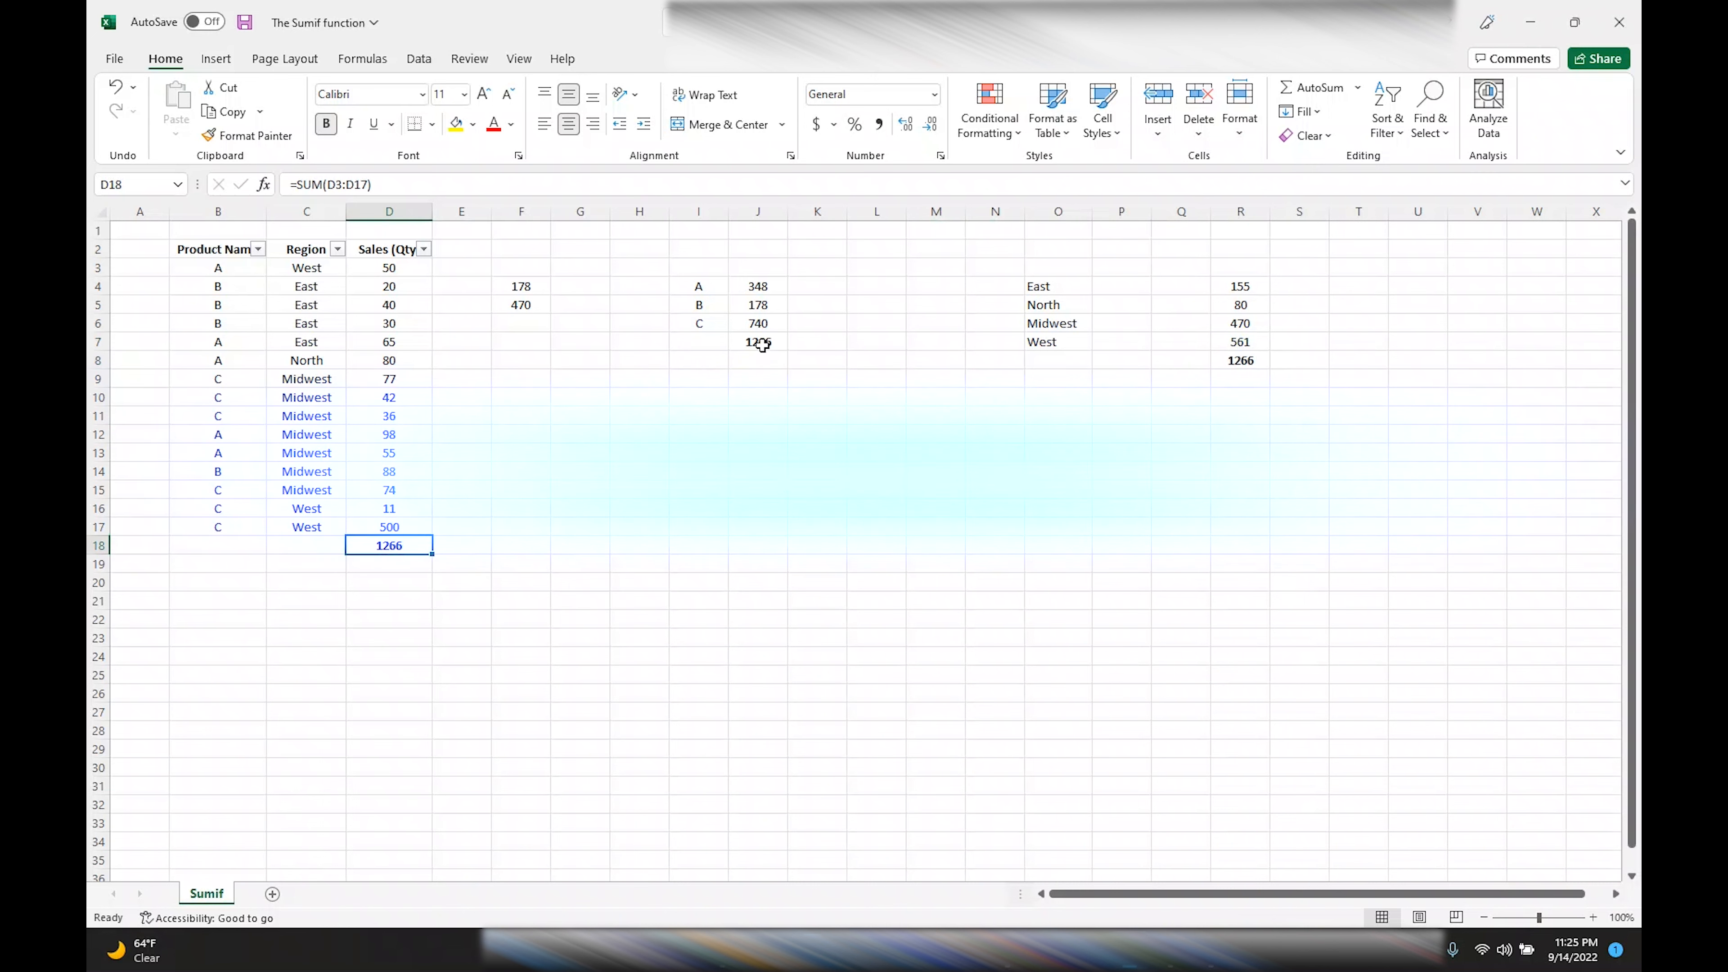
pyautogui.click(759, 341)
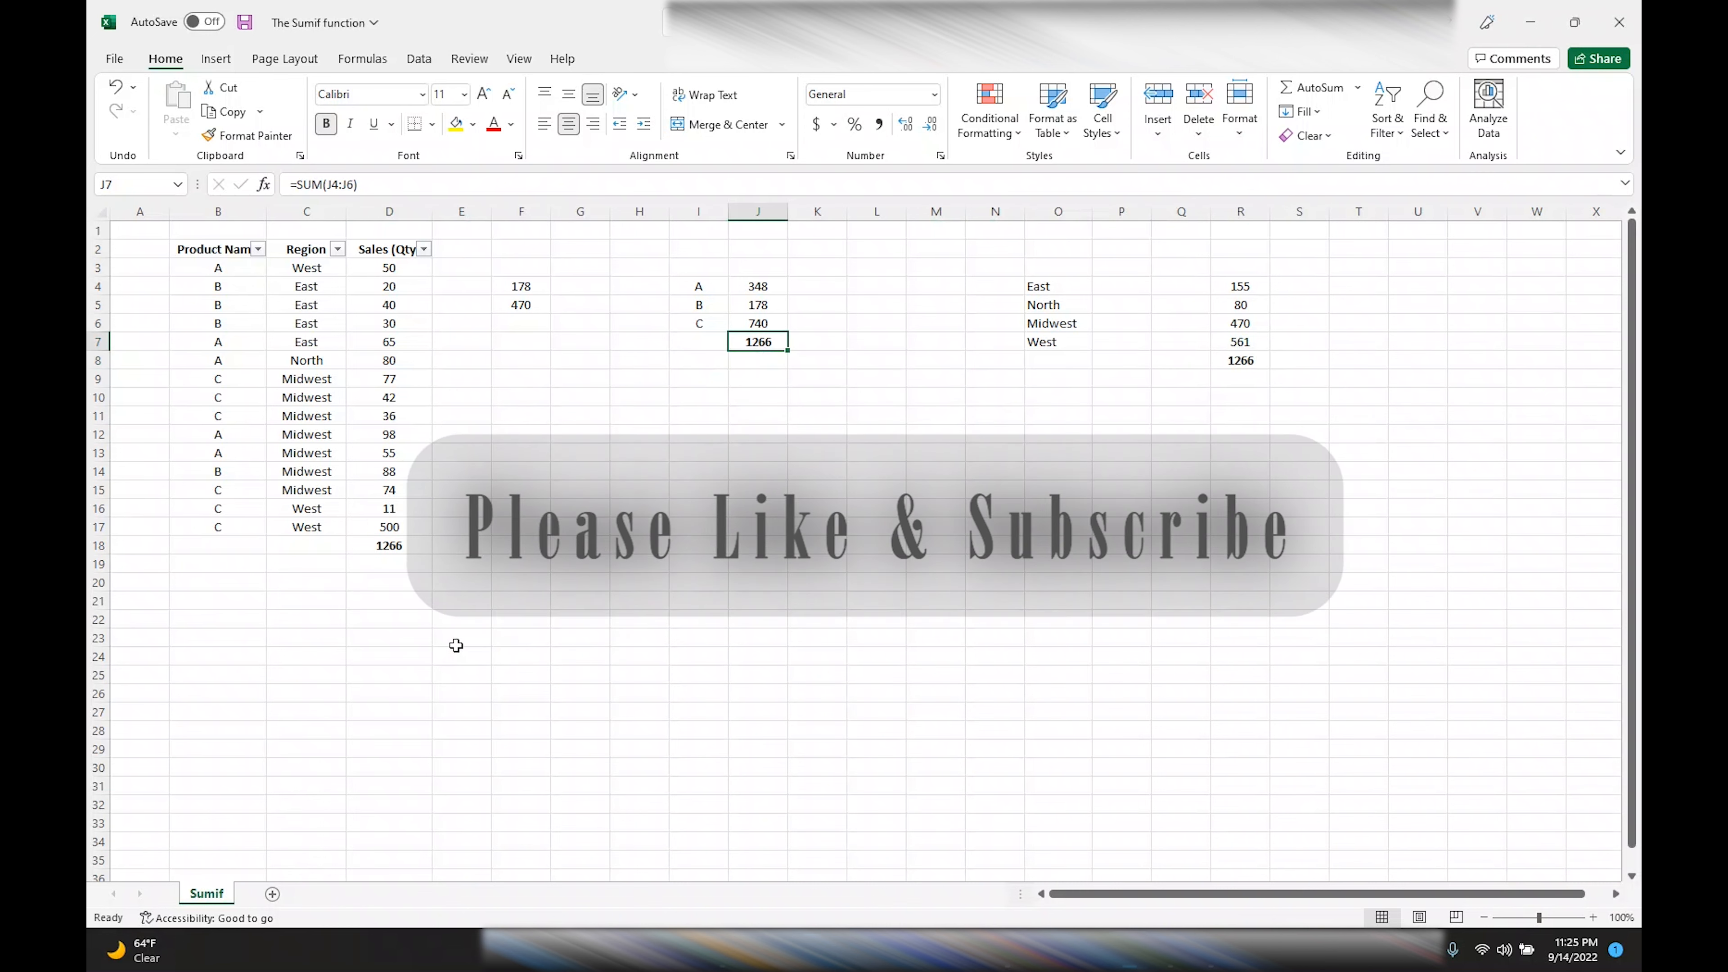